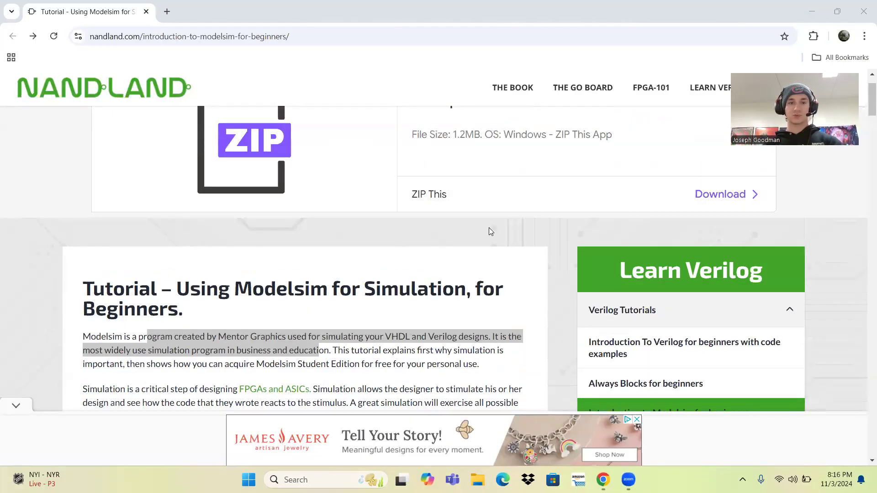
Read the Modelsim beginner tutorial from its introduction down to the section on opening Modelsim
scroll(488, 228, down, 3)
drag(187, 222, 305, 261)
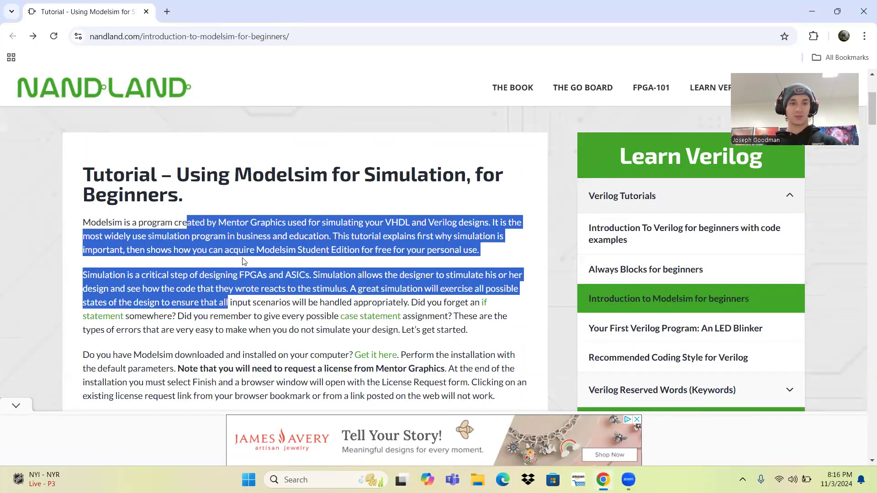
drag(97, 223, 245, 211)
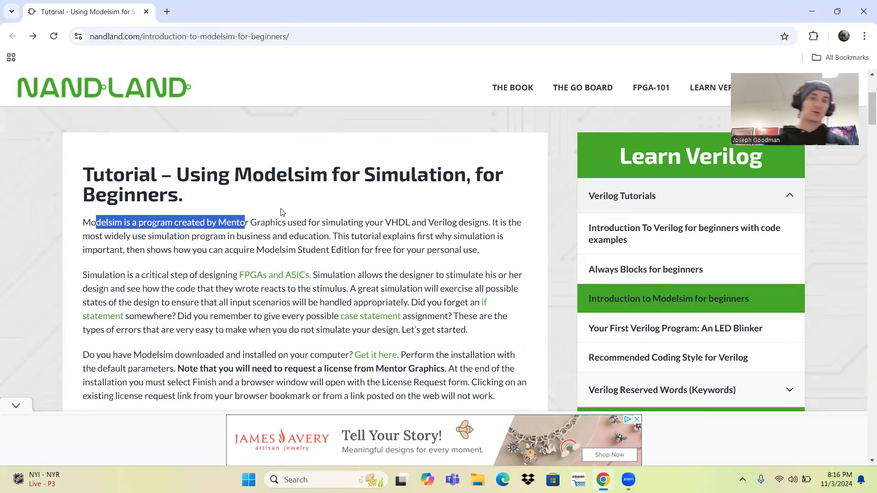
drag(301, 222, 381, 245)
scroll(111, 262, down, 1)
drag(90, 217, 494, 214)
drag(426, 245, 231, 259)
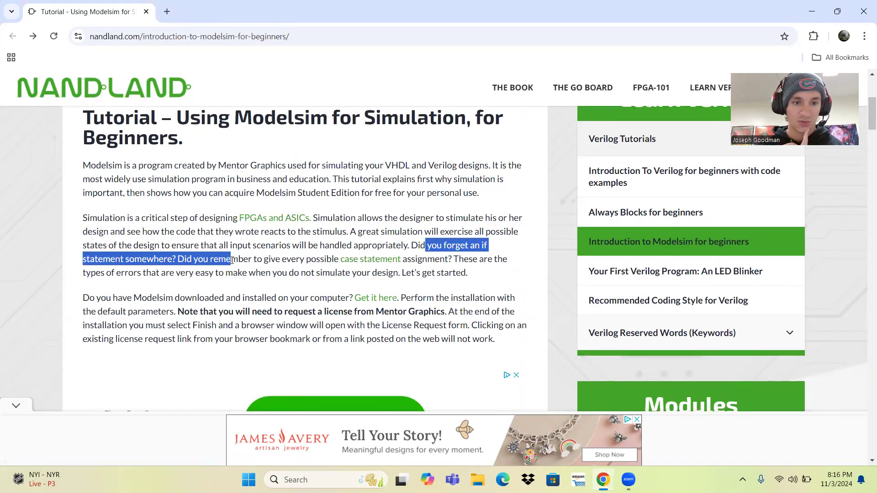
scroll(134, 265, down, 1)
drag(95, 241, 338, 238)
drag(400, 241, 475, 241)
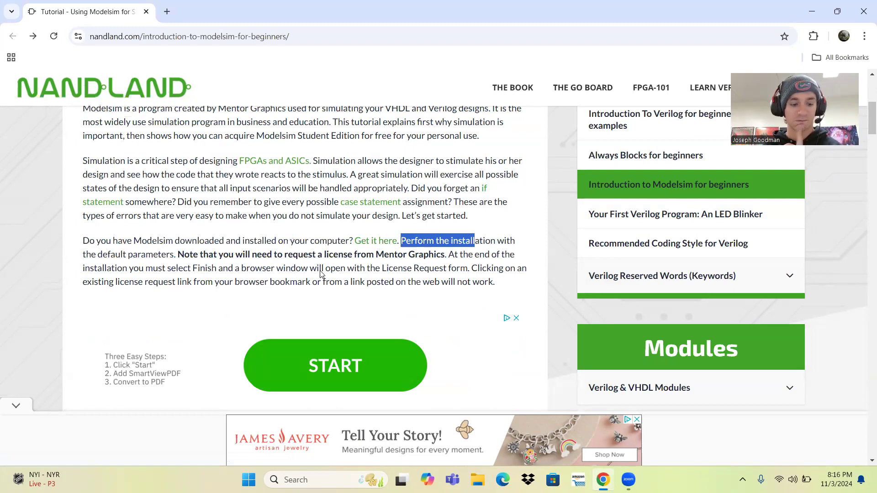
scroll(320, 276, down, 6)
drag(84, 172, 120, 199)
scroll(201, 171, down, 11)
drag(98, 234, 212, 234)
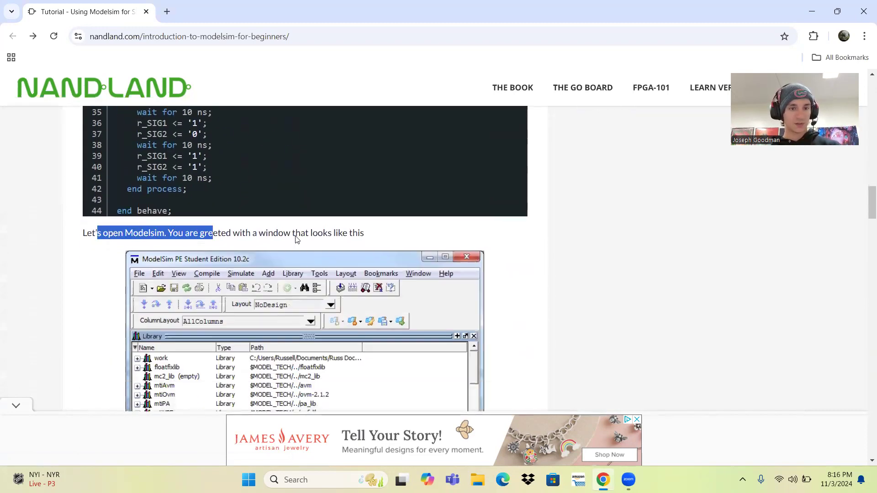
scroll(244, 274, down, 1)
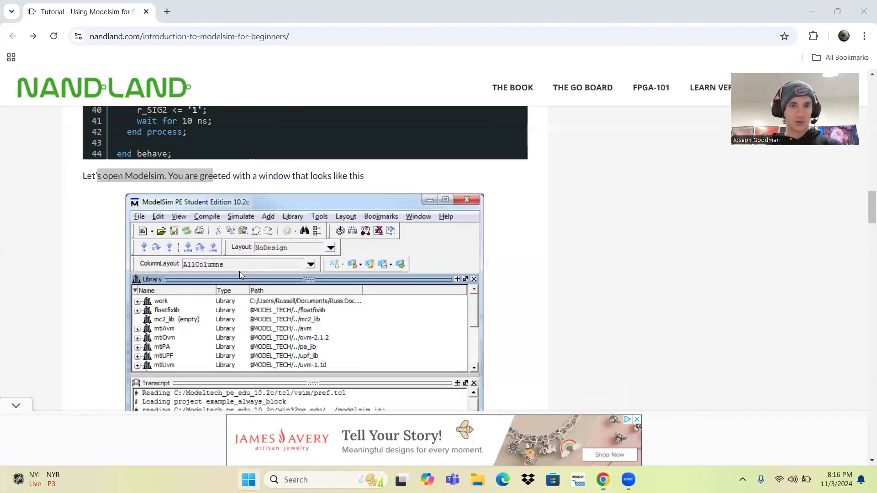
Launch ModelSim - Intel FPGA Starter Edition 10.5b past its version notice and examine the startup messages in the transcript
key(super)
text(model)
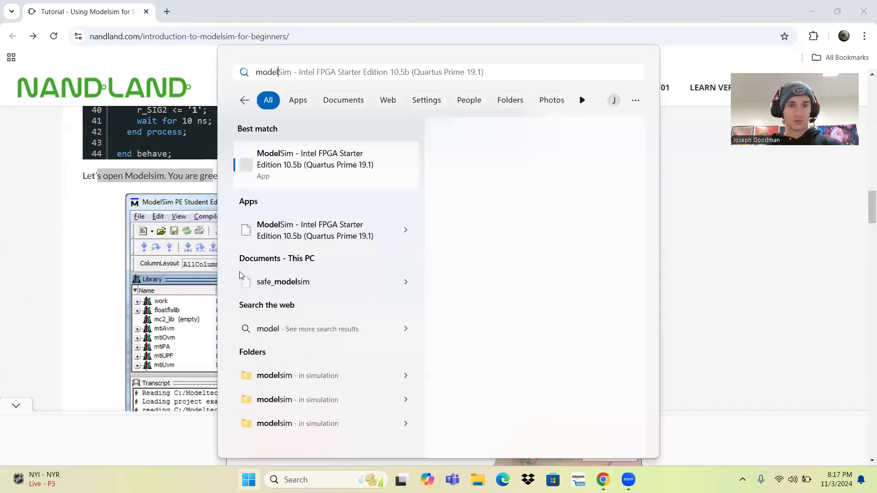
click(271, 176)
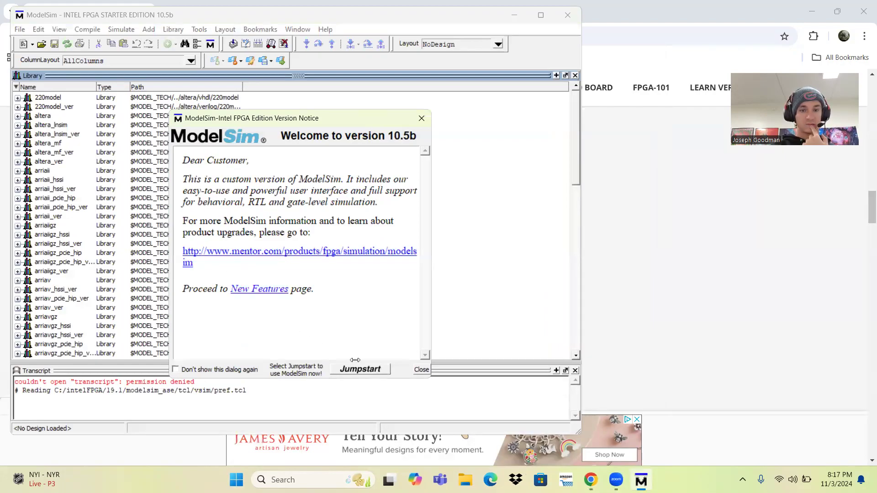
click(411, 370)
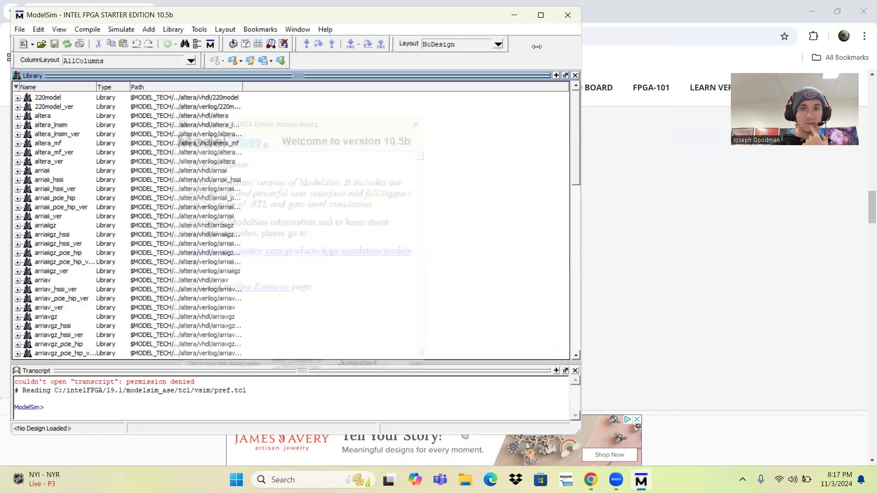
click(541, 16)
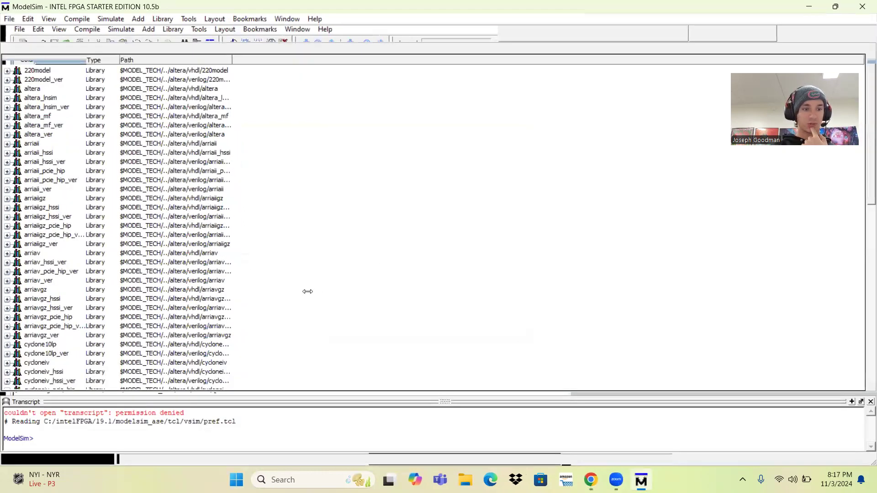
drag(40, 413, 169, 412)
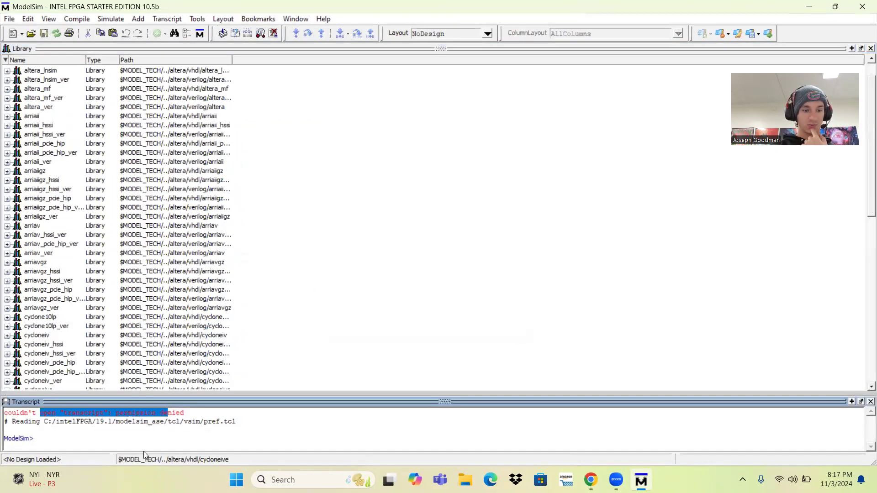
drag(41, 419, 457, 435)
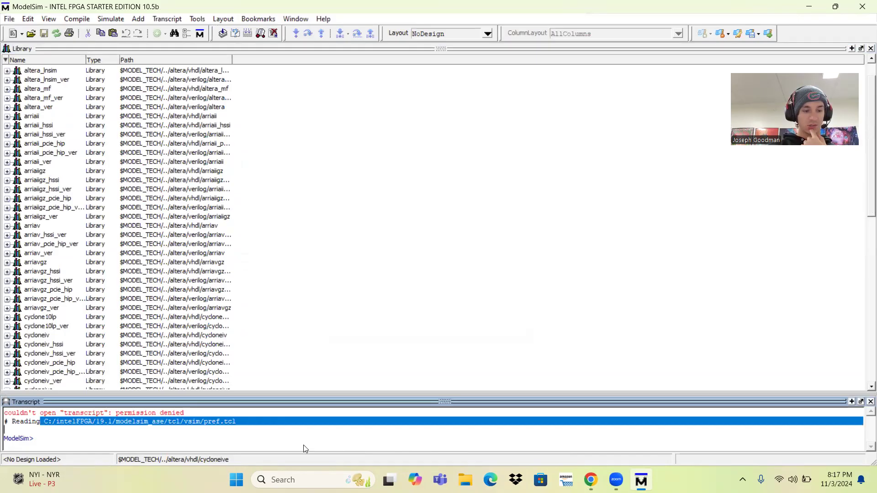
click(144, 433)
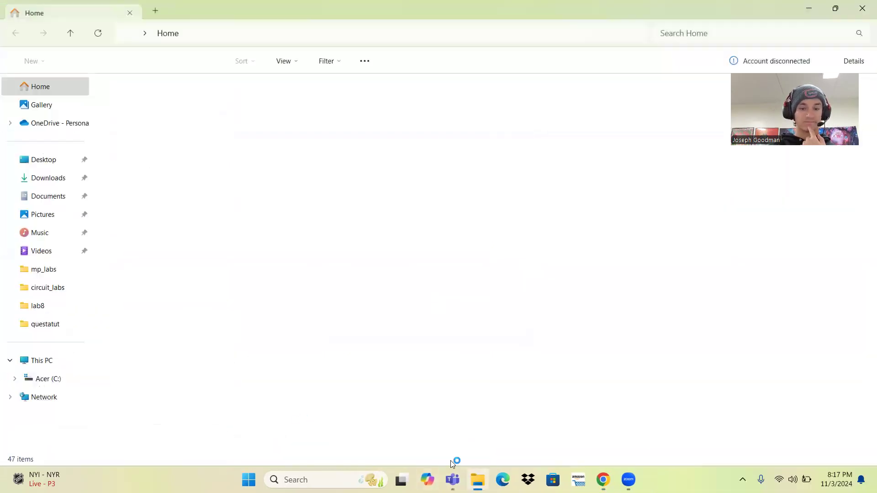
Switch to File Explorer and open the intelFPGA folder on the C: drive
mouse_move(452, 480)
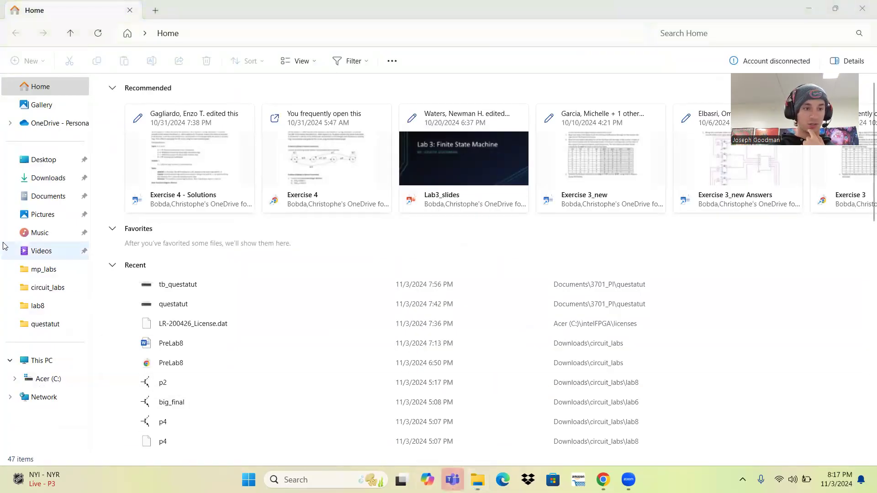
click(200, 32)
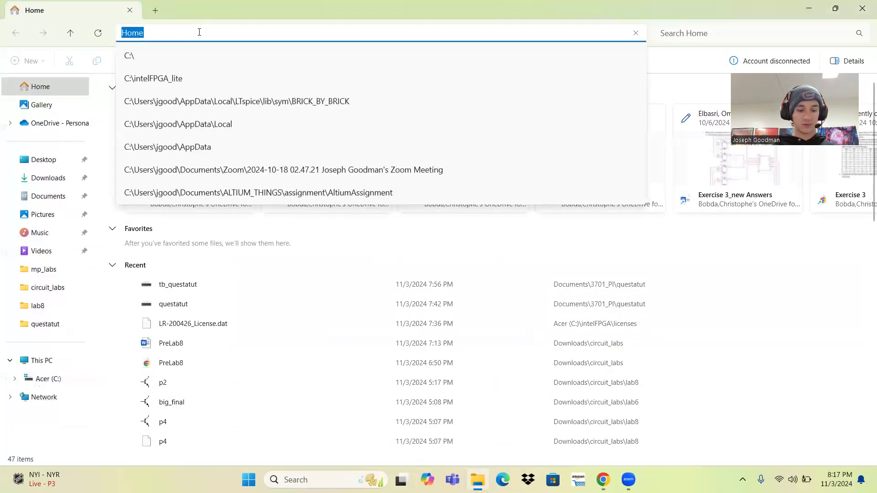
text(C:\)
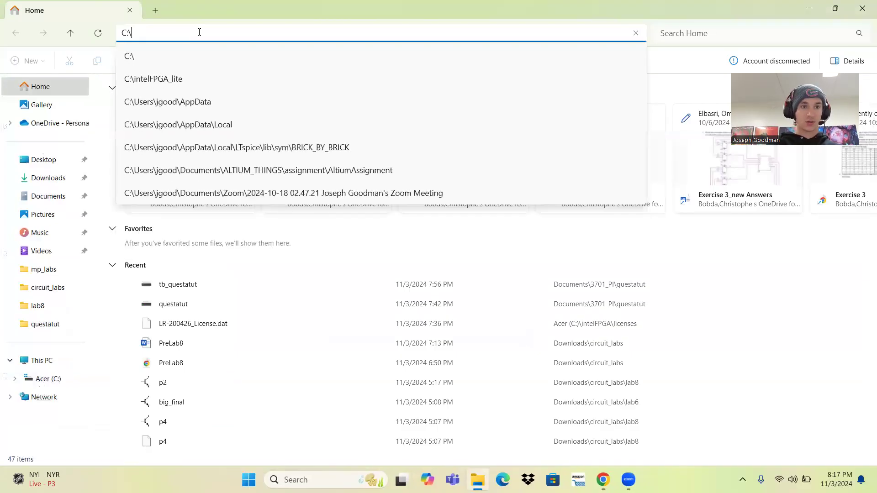
click(191, 54)
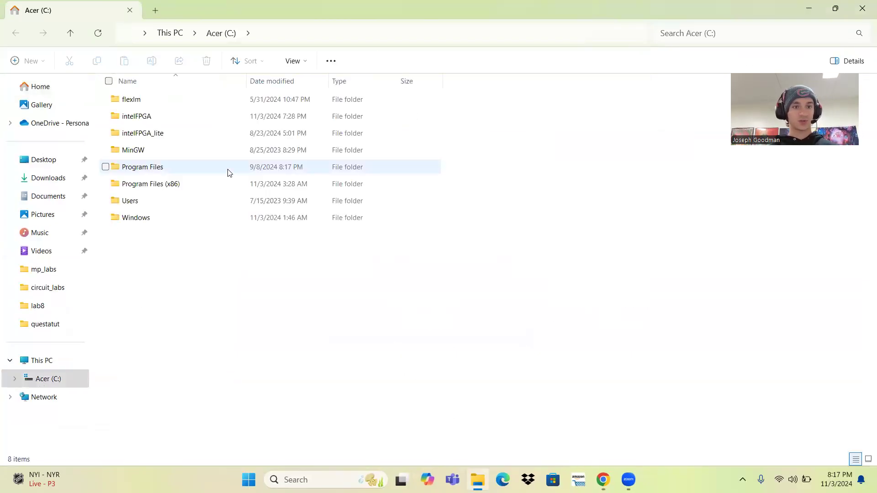
double_click(212, 120)
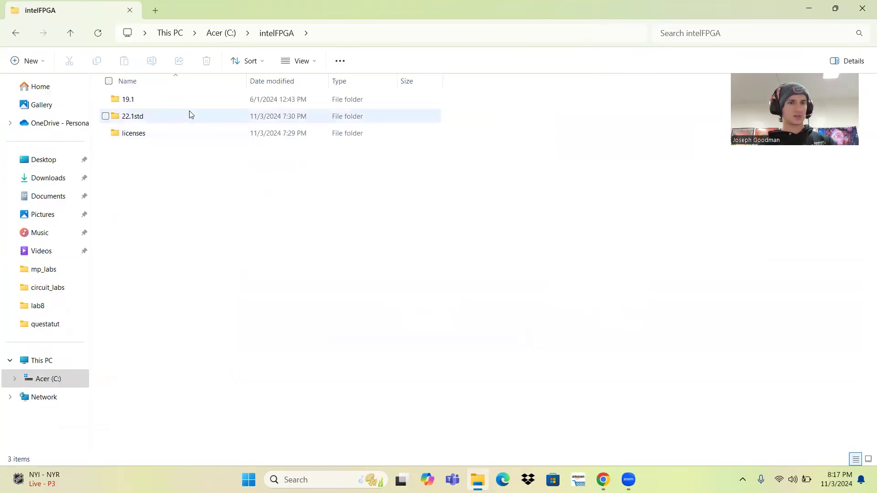
Look at the contents of intelFPGA_lite\23.1std and return to the root of the C: drive
click(220, 34)
double_click(186, 131)
double_click(175, 104)
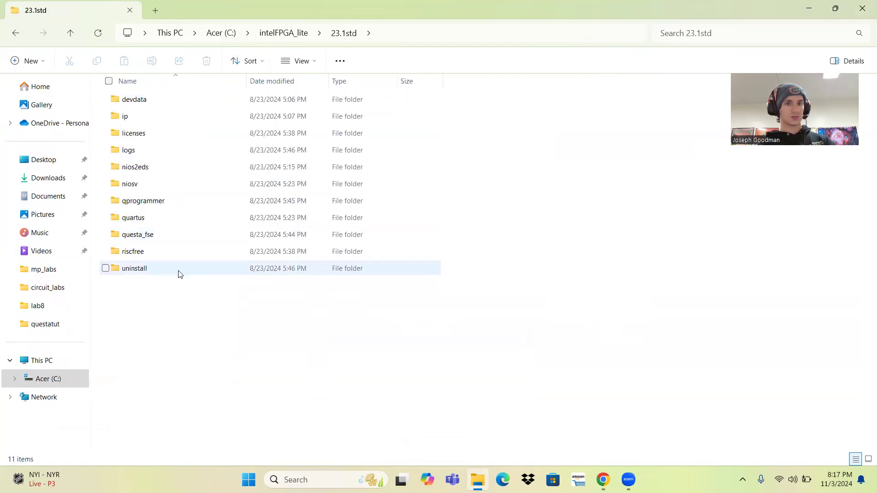
click(280, 33)
click(227, 34)
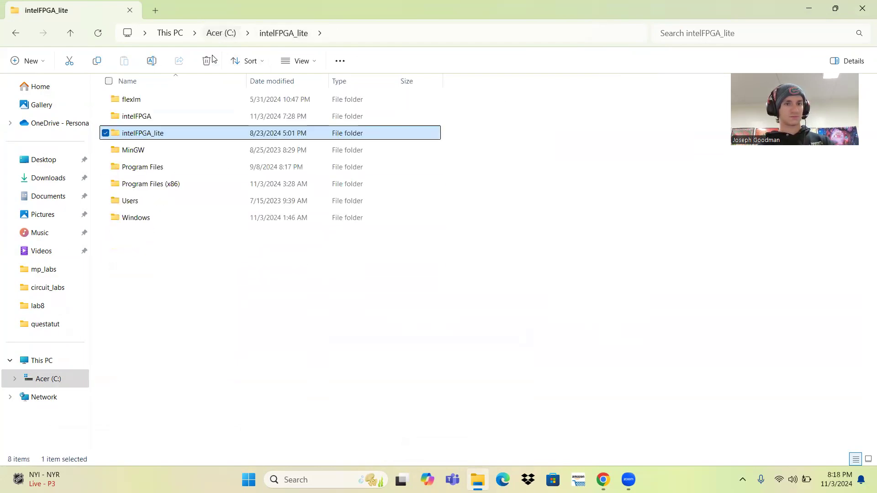
Look at the contents of intelFPGA\22.1std and return to the intelFPGA folder
double_click(160, 117)
click(152, 115)
double_click(152, 114)
click(155, 117)
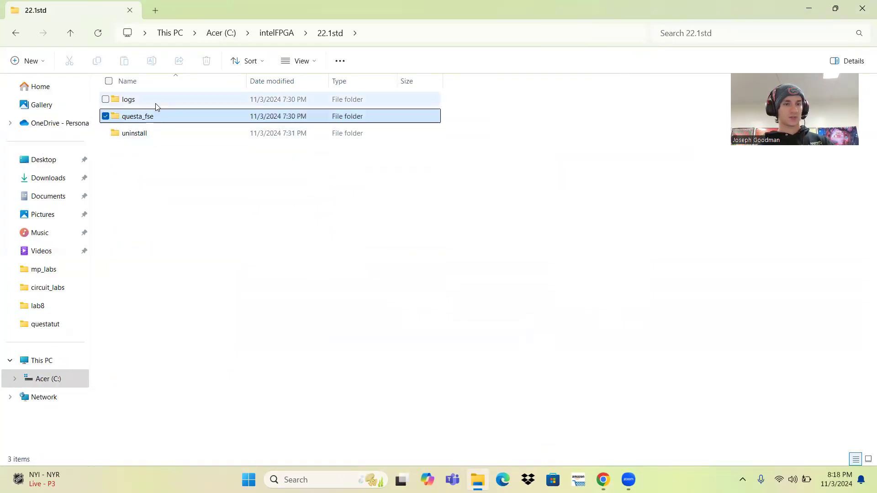
click(152, 133)
click(276, 33)
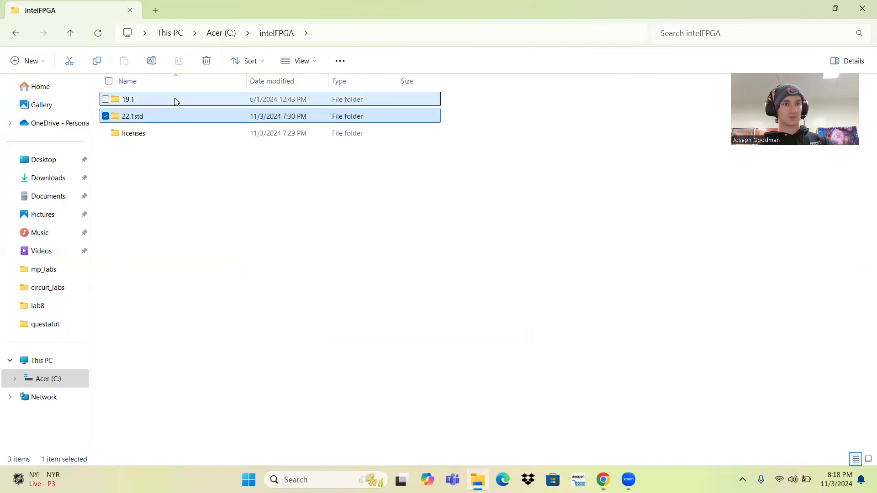
Open the modelsim_ase folder inside intelFPGA\19.1
double_click(176, 101)
click(174, 117)
double_click(176, 121)
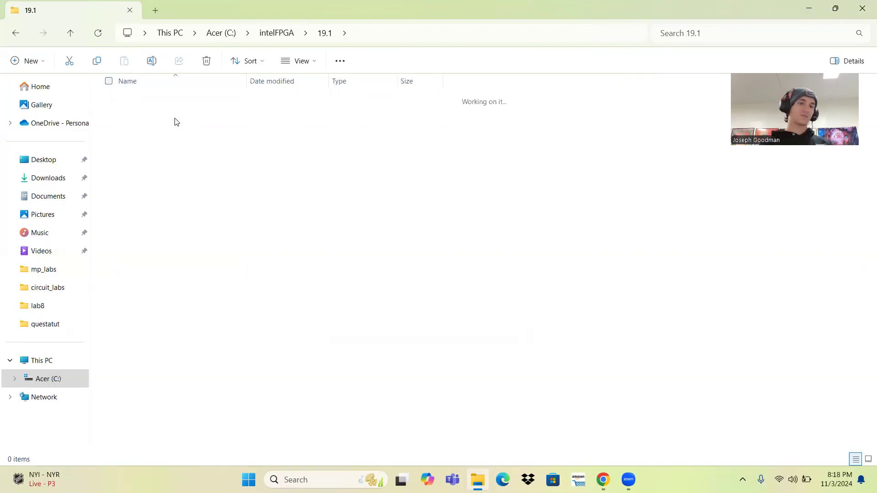
Examine the subfolders and files of the modelsim_ase installation folder
scroll(248, 372, down, 7)
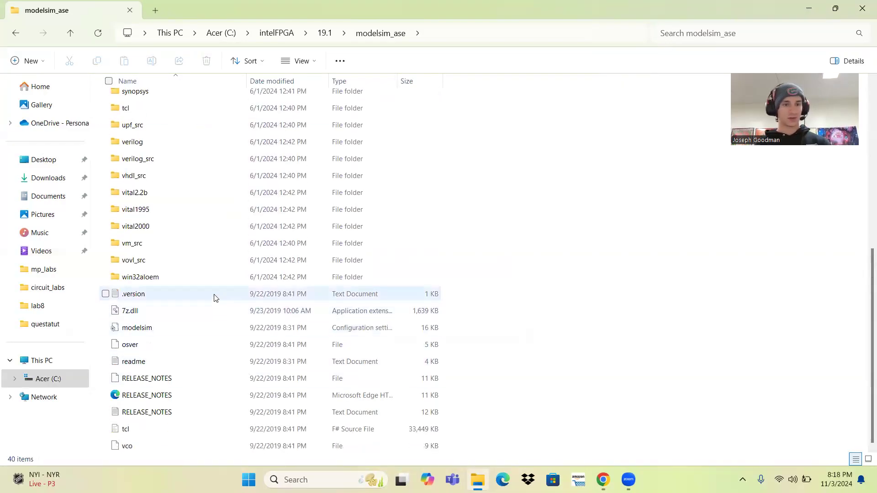
scroll(214, 297, up, 7)
click(142, 99)
click(139, 117)
click(134, 134)
click(133, 150)
click(132, 170)
click(132, 185)
click(131, 201)
click(140, 235)
click(141, 269)
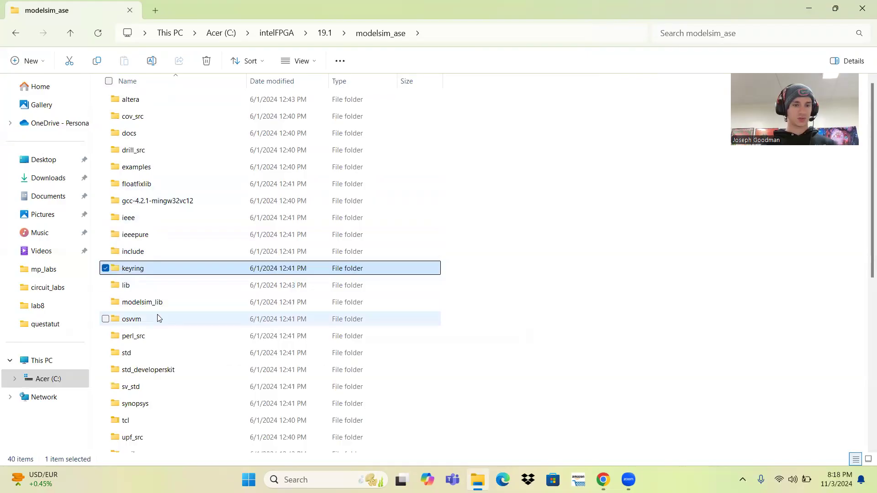
click(184, 302)
scroll(204, 334, down, 4)
scroll(201, 340, down, 3)
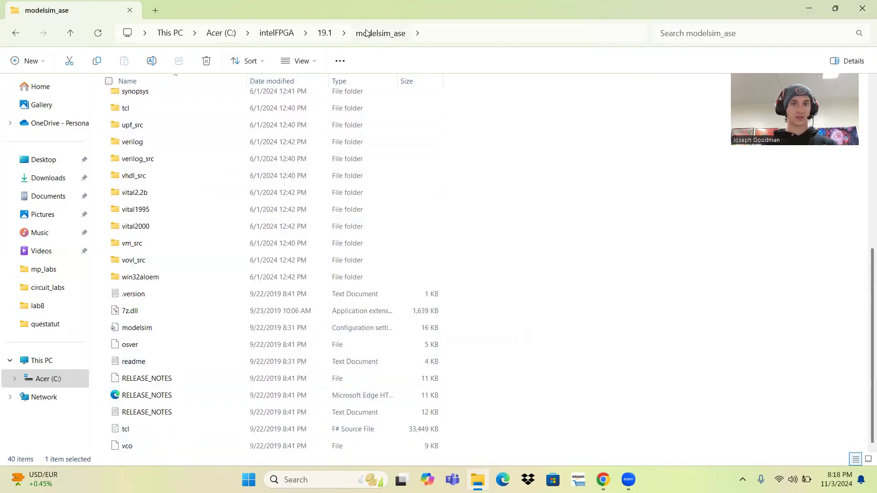
Run the modelsim_ase-19.1.0.670 uninstaller from the 19.1 uninstall folder and agree to remove ModelSim with all its modules
click(326, 33)
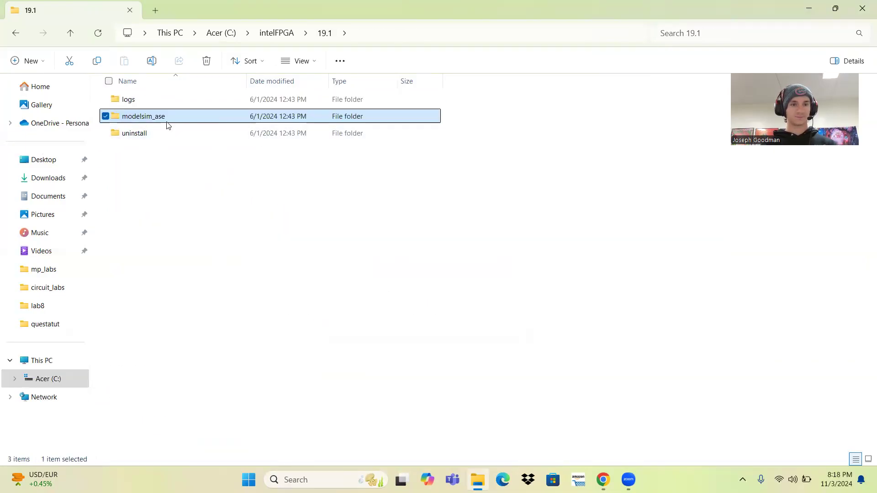
double_click(146, 133)
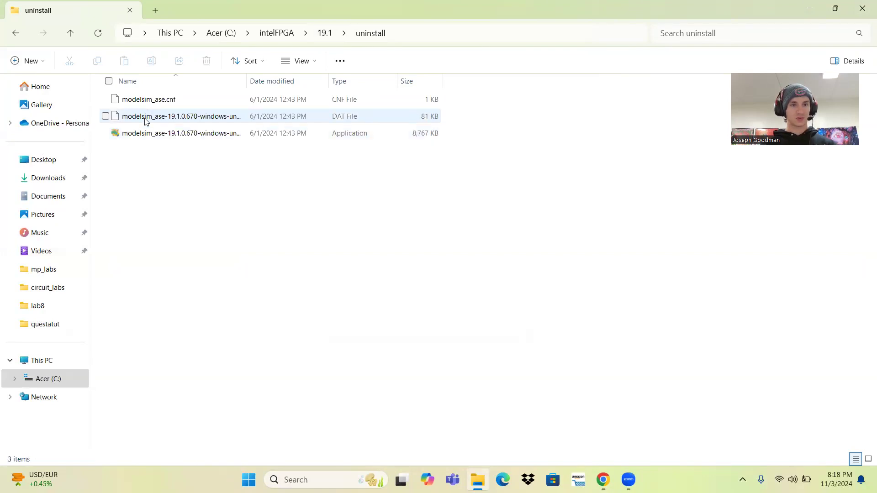
click(145, 101)
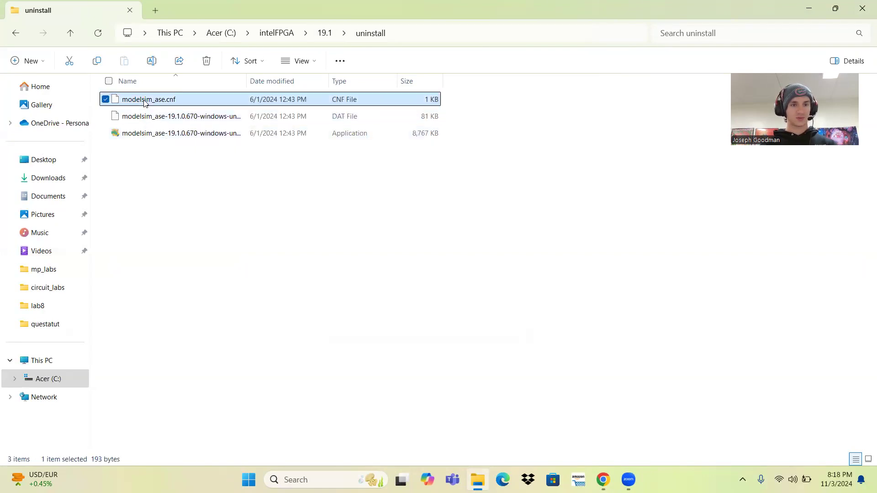
click(144, 132)
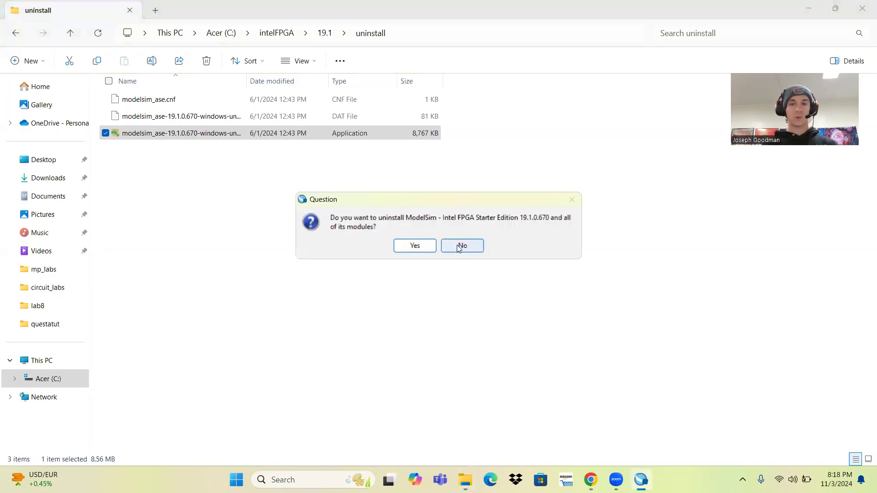
click(419, 247)
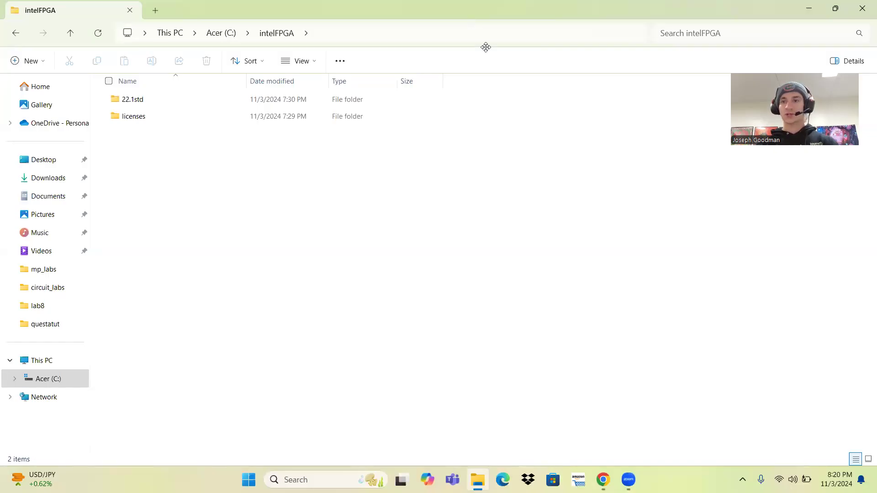
Close File Explorer and return to the introduction of the Modelsim tutorial in the browser, closing the ZIP This advertisement
click(864, 4)
scroll(266, 278, up, 10)
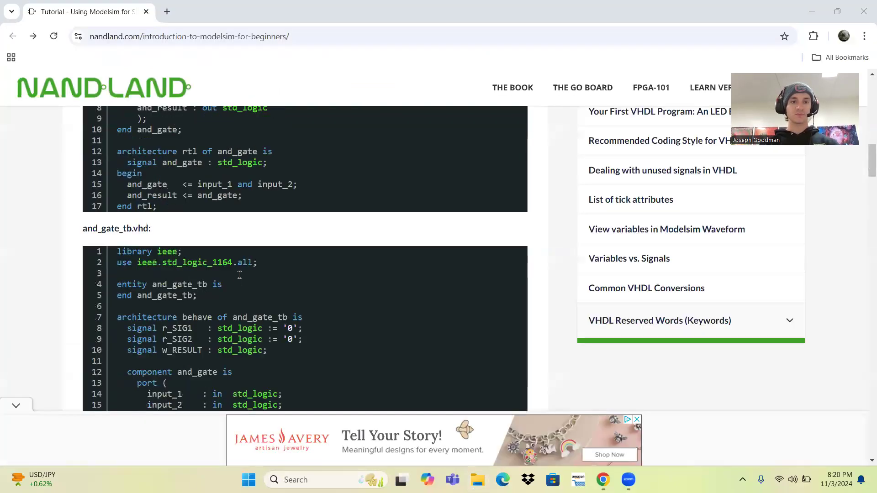
scroll(239, 275, up, 10)
scroll(196, 274, up, 5)
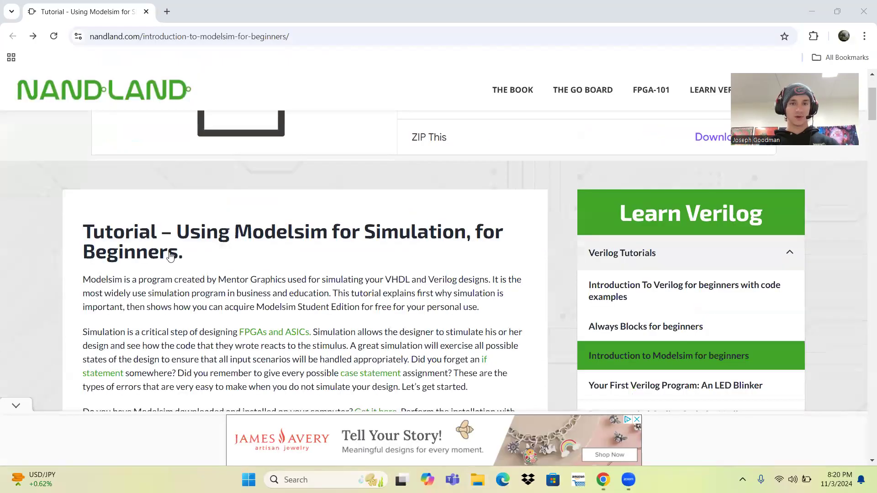
scroll(431, 229, up, 5)
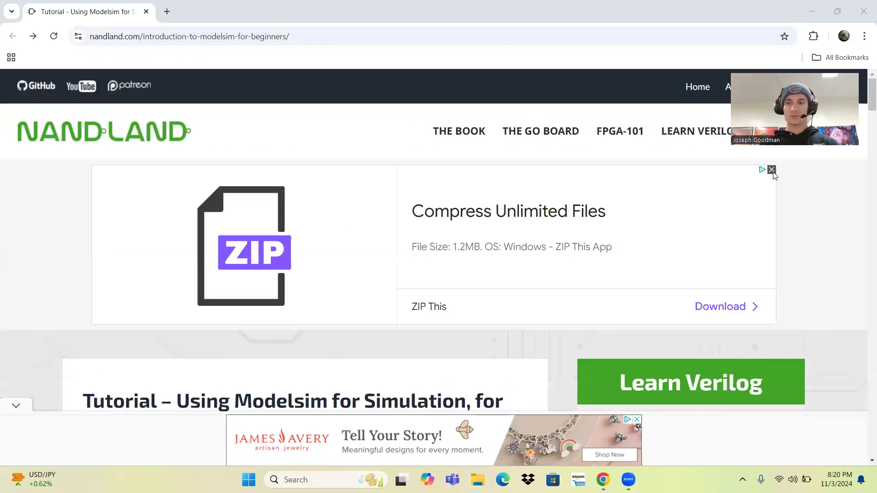
click(771, 170)
scroll(387, 254, down, 5)
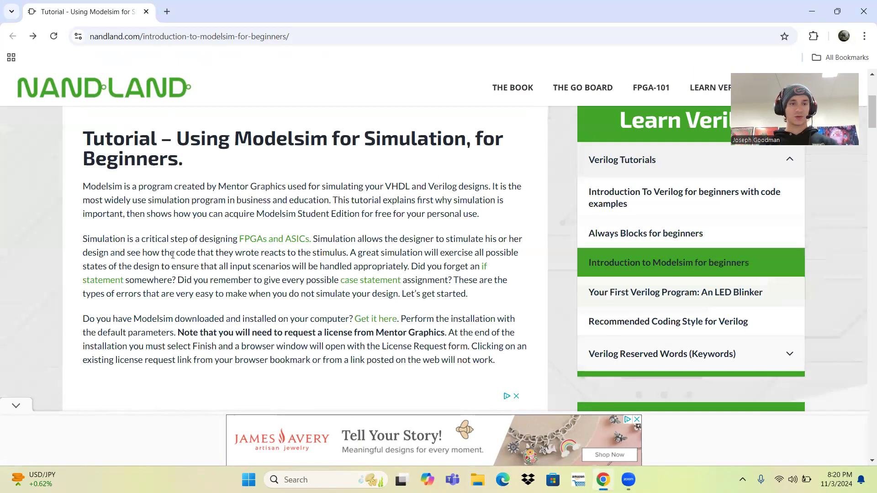
Enlarge the tutorial page to 150% and open its "Get it here" ModelSim download link in a new tab
ctrl+scroll(206, 267, up, 1)
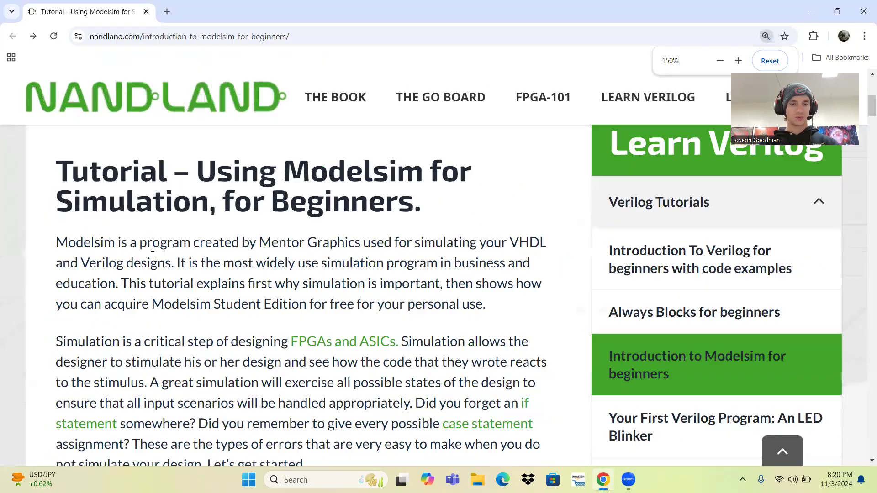
scroll(256, 340, down, 3)
scroll(93, 286, down, 1)
drag(83, 274, 450, 274)
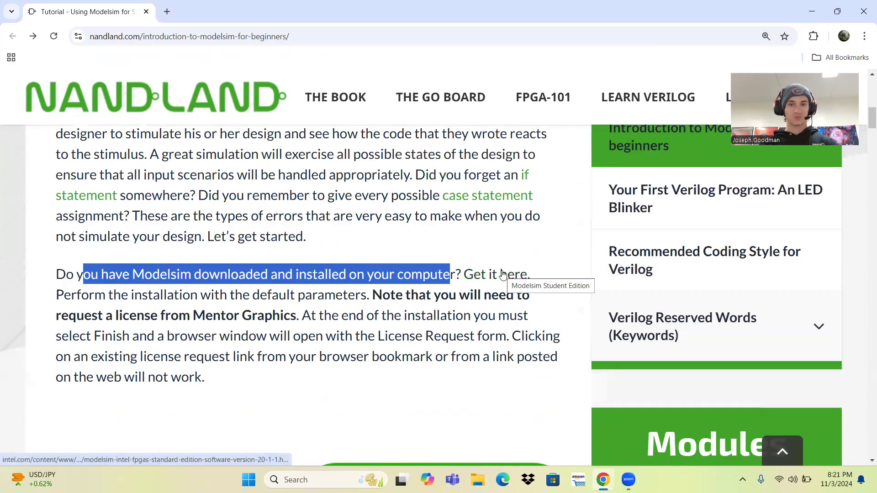
right_click(503, 275)
click(508, 282)
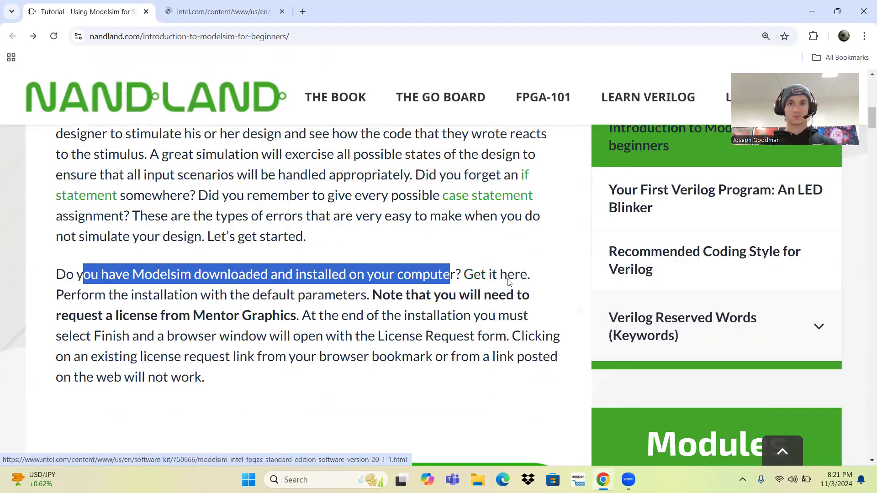
click(201, 11)
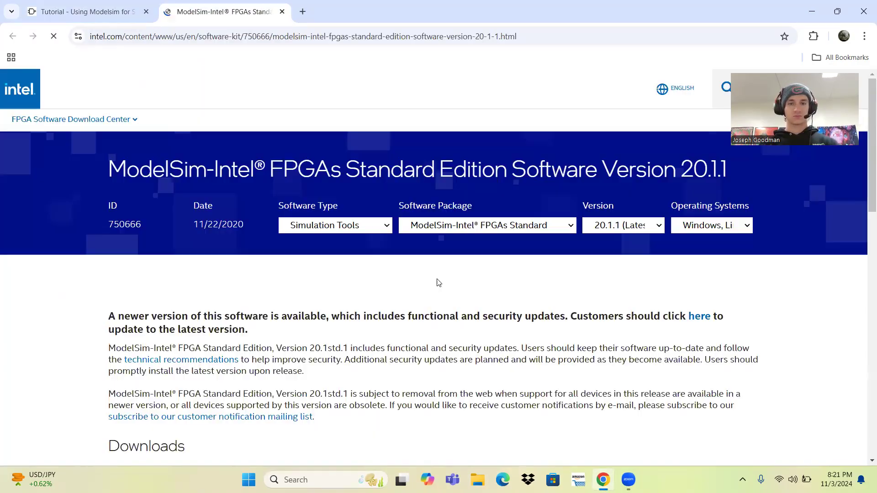
Show the Windows software downloads on the Intel page and download ModelSimSetup-20.1.1.720-windows.exe
drag(367, 170, 608, 193)
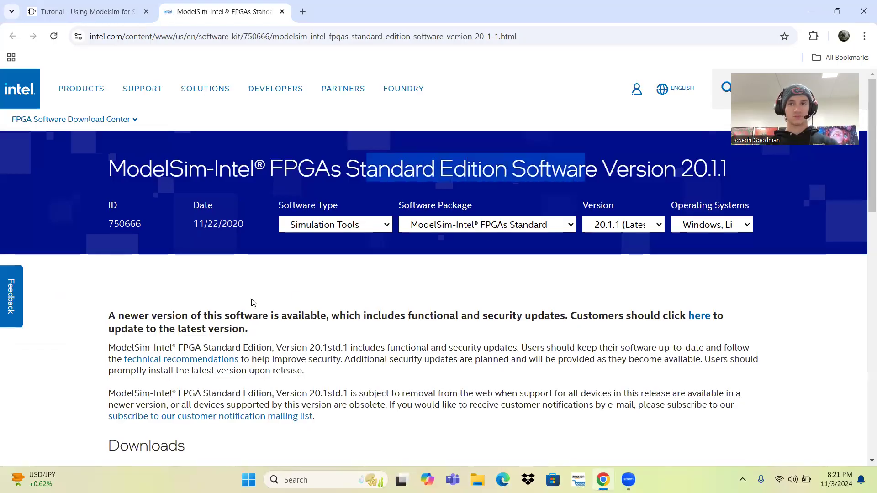
scroll(252, 303, down, 5)
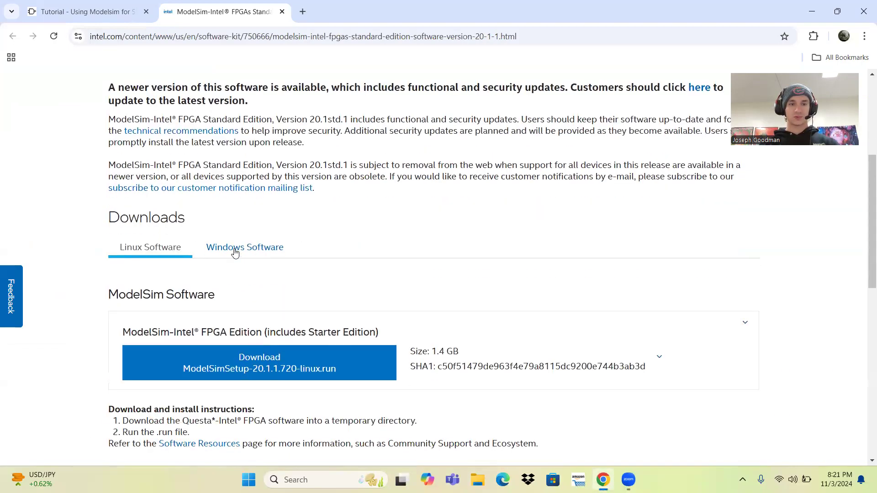
click(235, 252)
scroll(435, 290, down, 6)
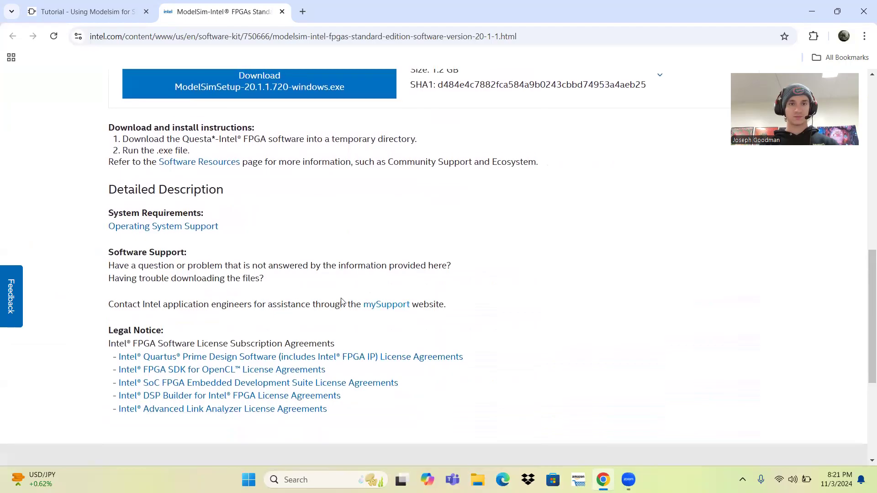
scroll(340, 306, up, 7)
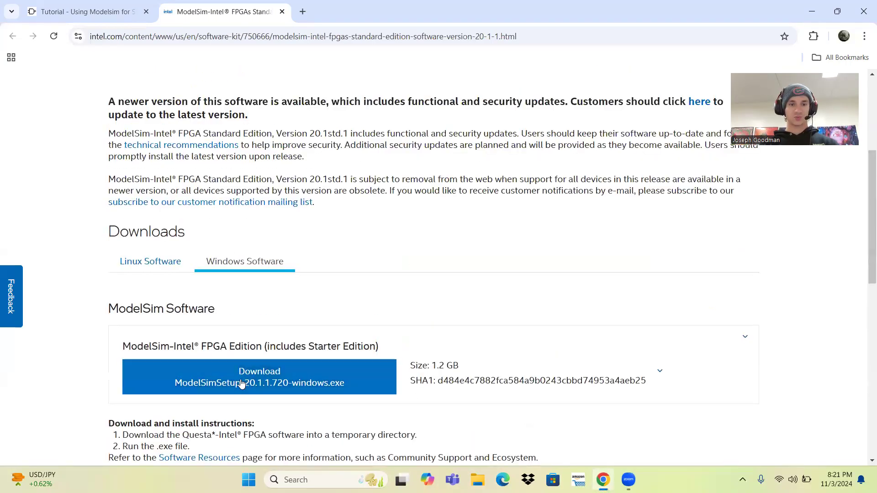
click(314, 377)
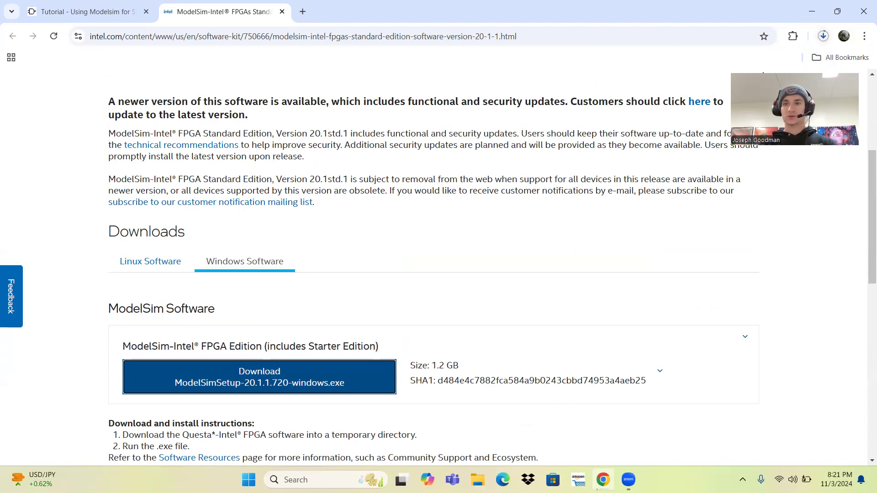
Launch the downloaded ModelSimSetup-20.1.1.720-windows.exe and bring its setup wizard to the front
click(823, 36)
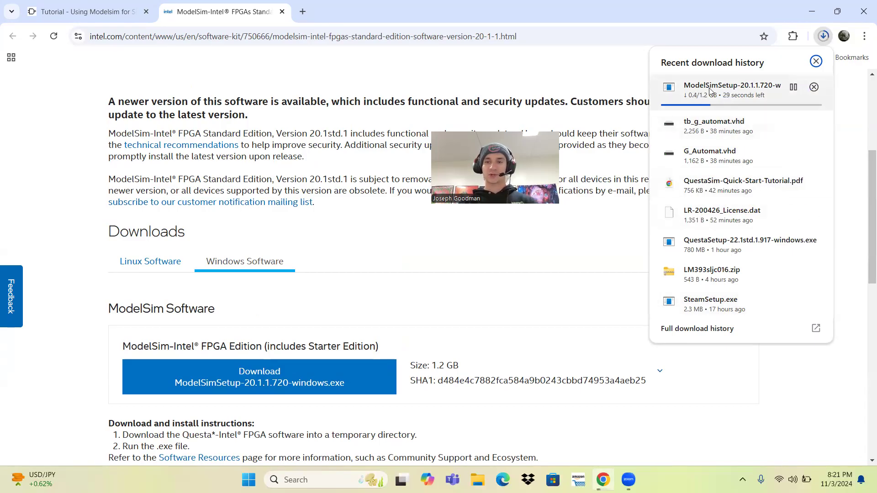
click(775, 91)
click(823, 37)
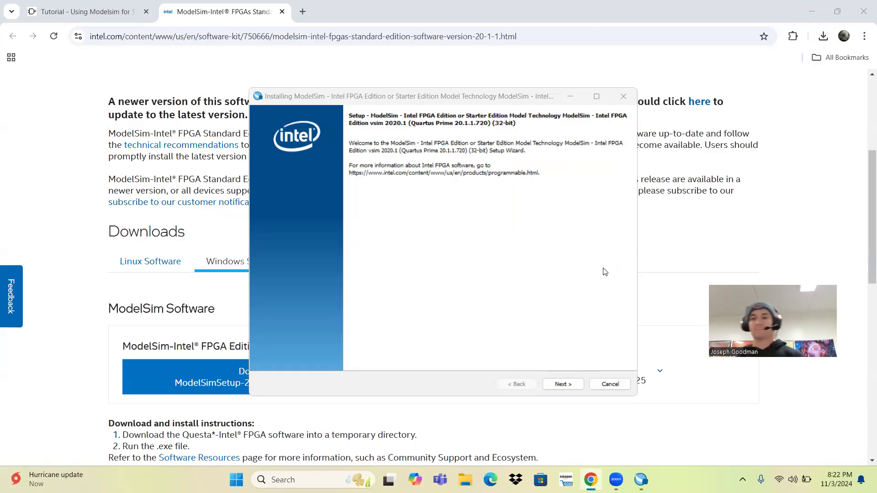
click(823, 36)
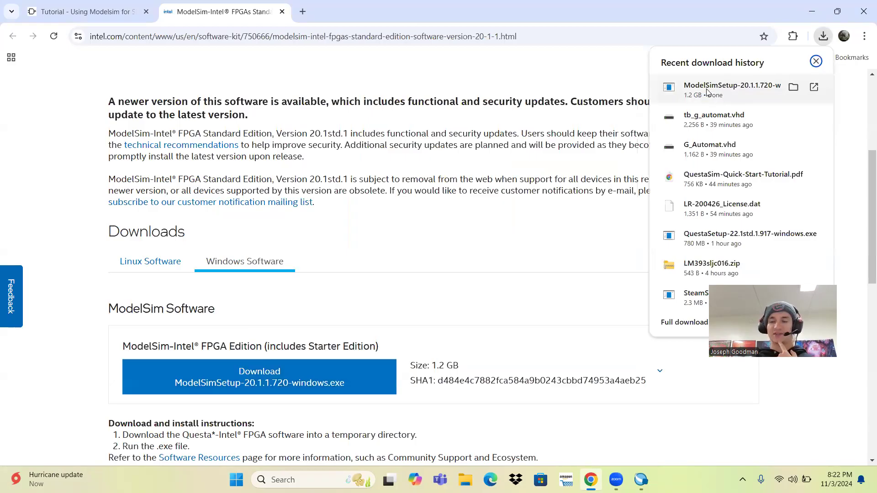
click(595, 114)
key(alt+Tab)
key(alt+Tab)
key(alt+Tab)
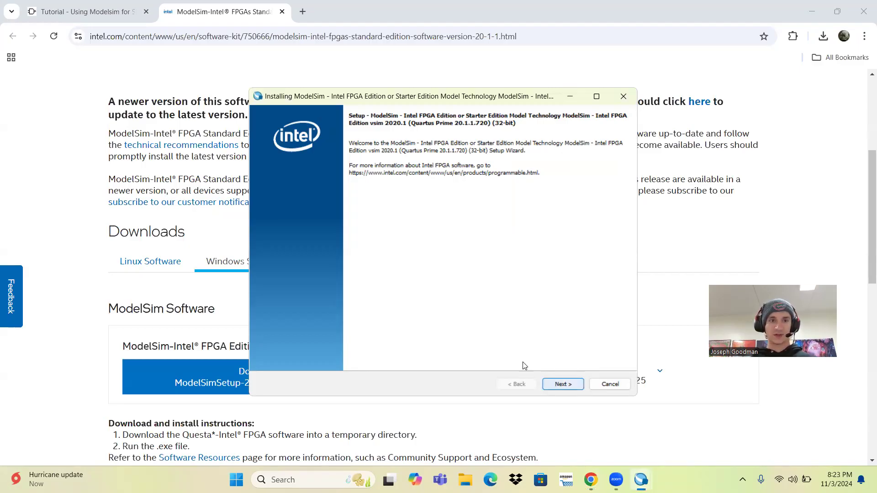
Check the tutorial's instruction about the installation parameters and return to the ModelSim setup wizard
click(93, 16)
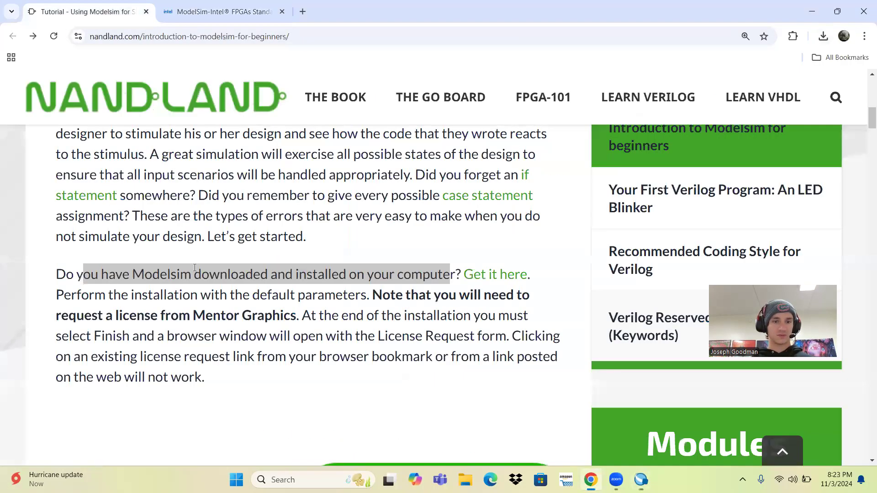
scroll(138, 241, down, 1)
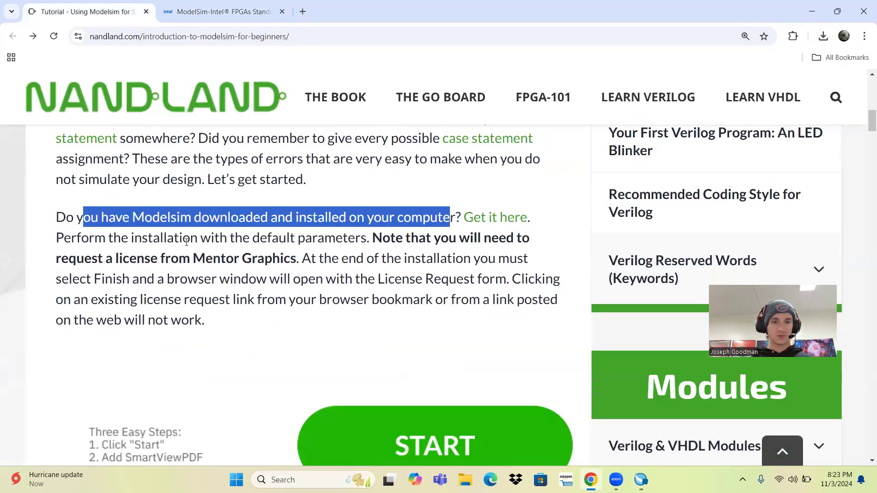
drag(160, 238, 379, 238)
key(alt+Tab)
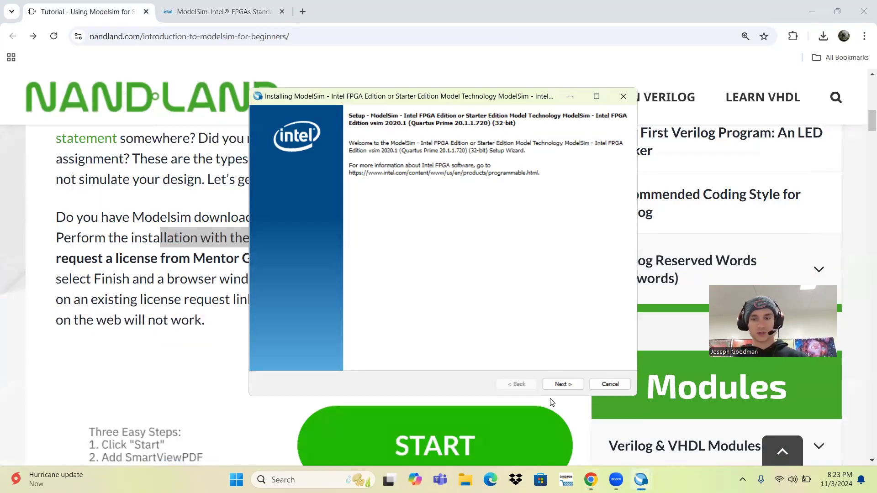
Choose ModelSim - Intel FPGA Starter Edition, accept the license agreement, keep the directory C:\intelFPGA\20.1 and start the installation
click(552, 385)
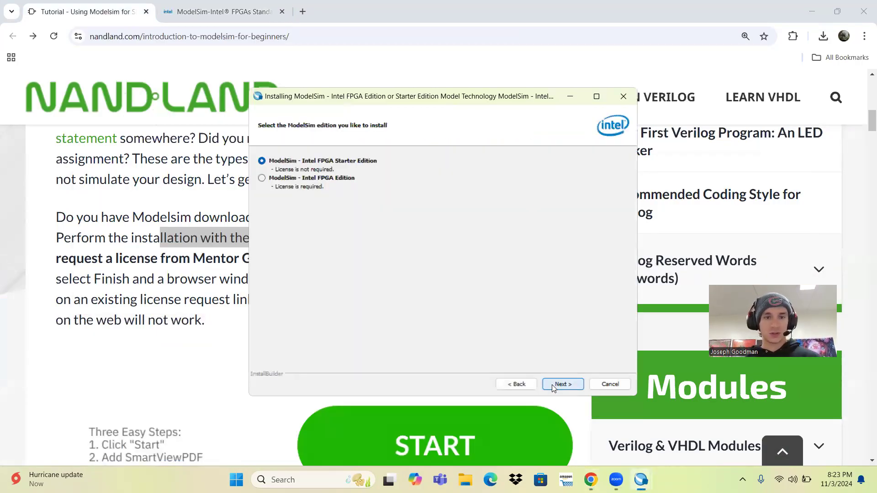
click(552, 385)
click(344, 319)
click(581, 387)
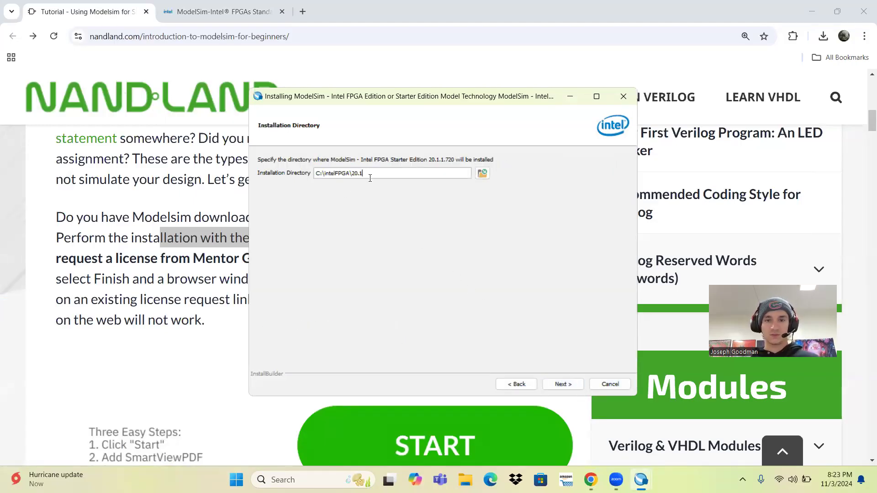
click(557, 385)
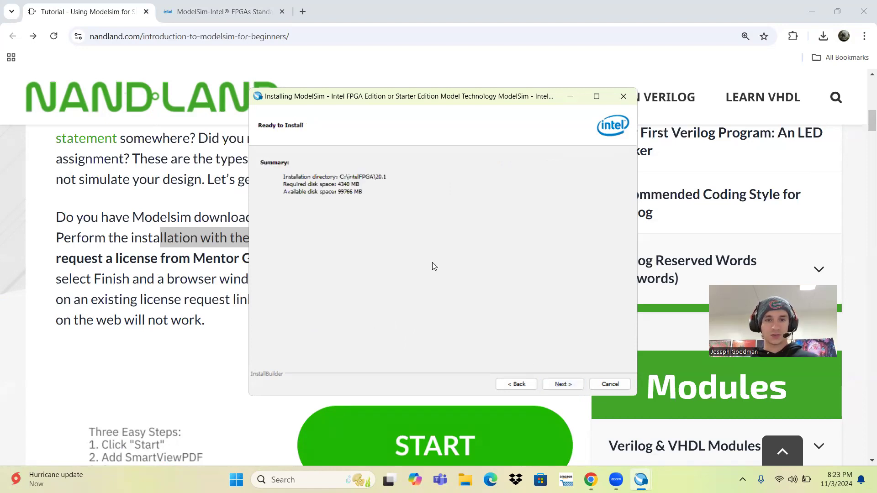
click(563, 385)
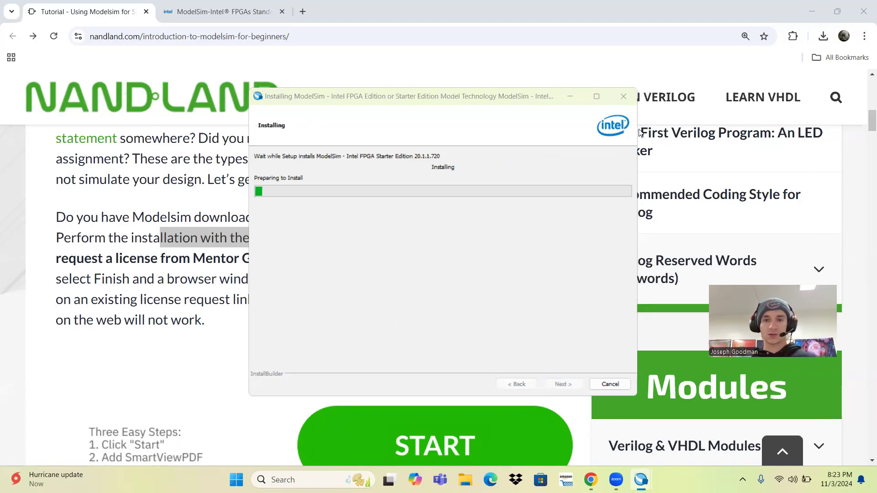
Answer the question about another running installer instance and finish the ModelSim setup with the feedback option left off
key(alt+Tab)
key(alt+Tab)
key(alt+Tab)
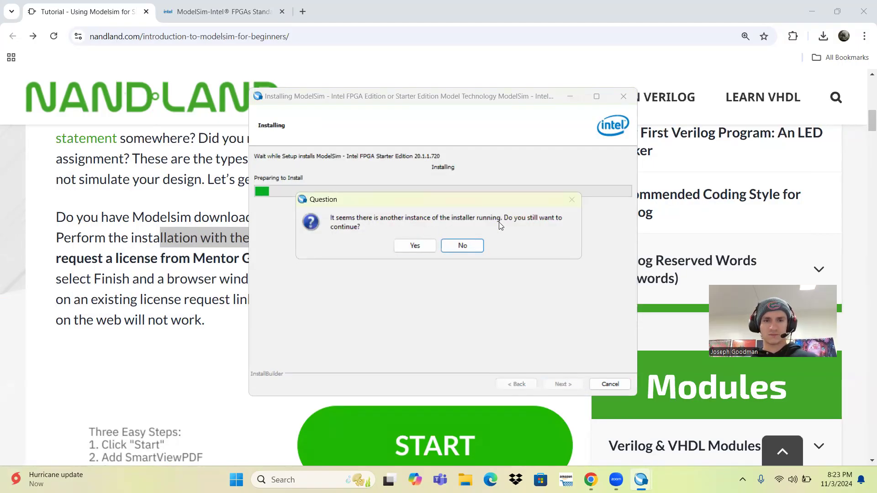
click(471, 249)
key(alt+Tab)
key(alt+shift+Tab)
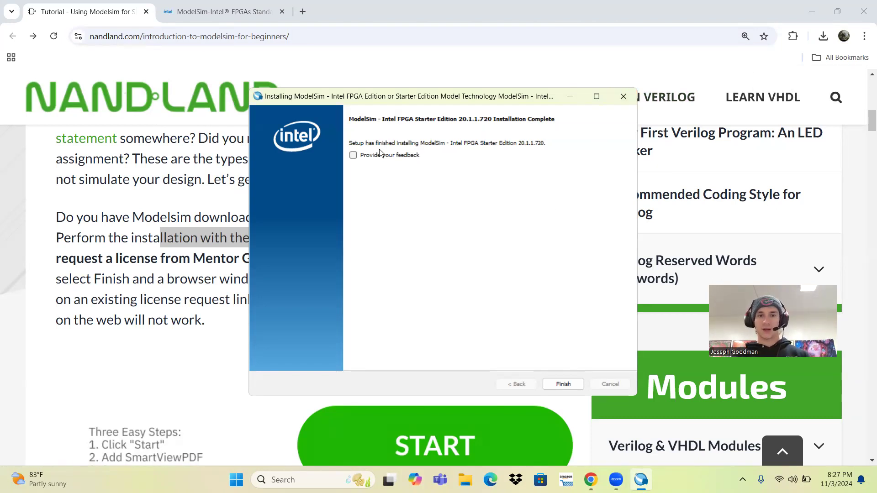
click(581, 385)
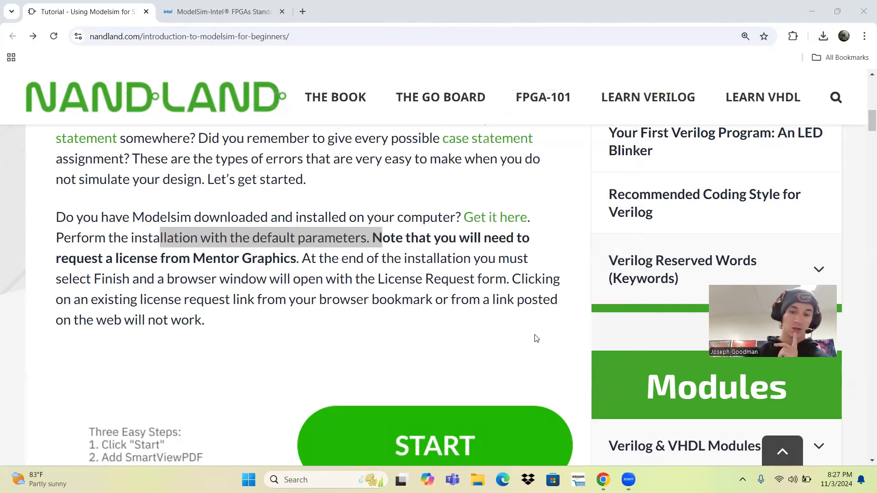
Read the tutorial's paragraph on requesting a license from Mentor Graphics and on the License Request form
click(391, 248)
drag(377, 235, 221, 251)
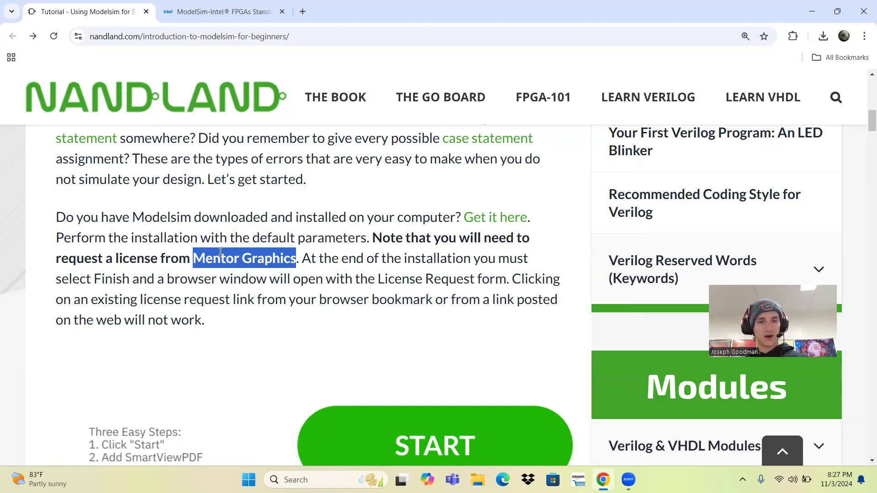
click(327, 255)
drag(112, 279, 145, 279)
drag(203, 279, 490, 274)
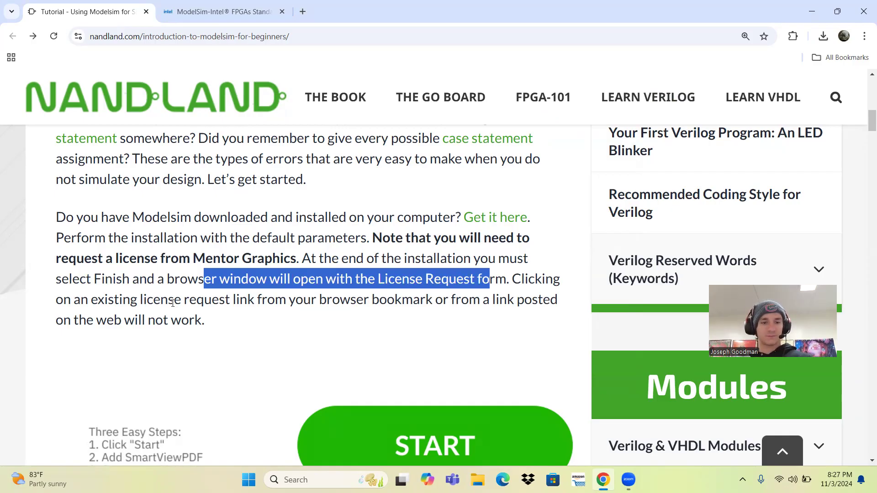
drag(169, 302, 270, 304)
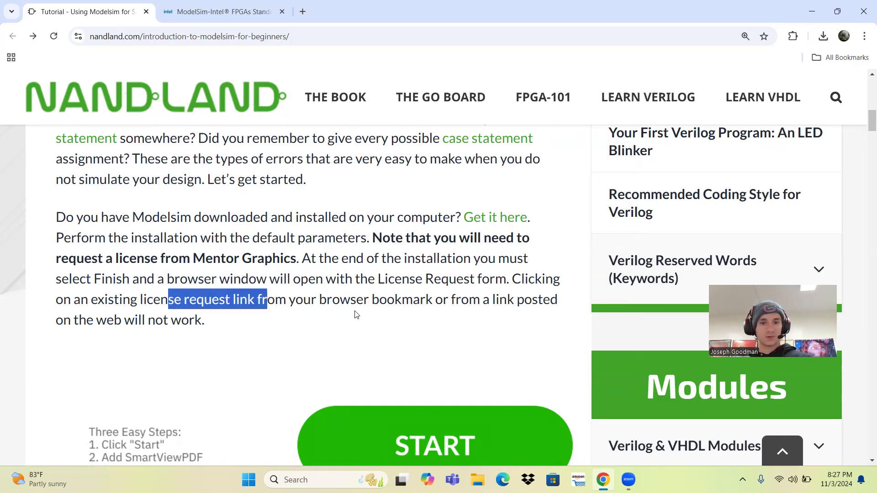
drag(304, 300, 189, 320)
scroll(338, 325, down, 1)
scroll(338, 324, down, 3)
scroll(338, 325, up, 4)
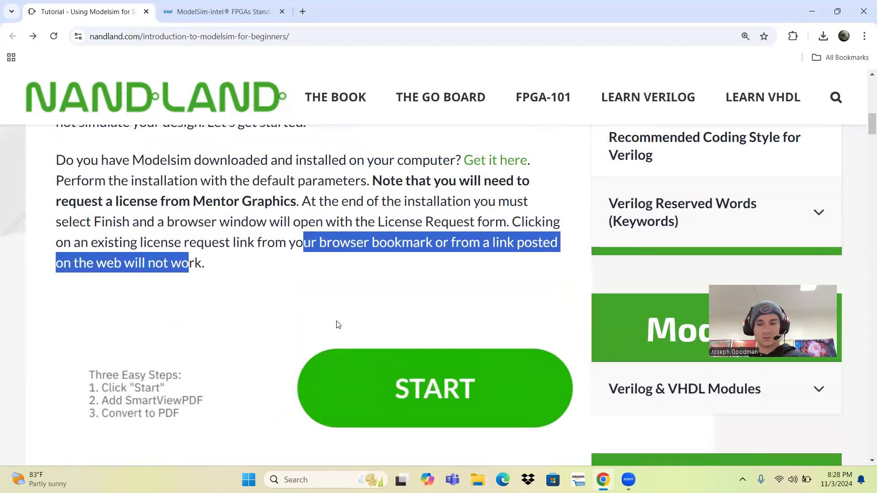
scroll(424, 379, down, 1)
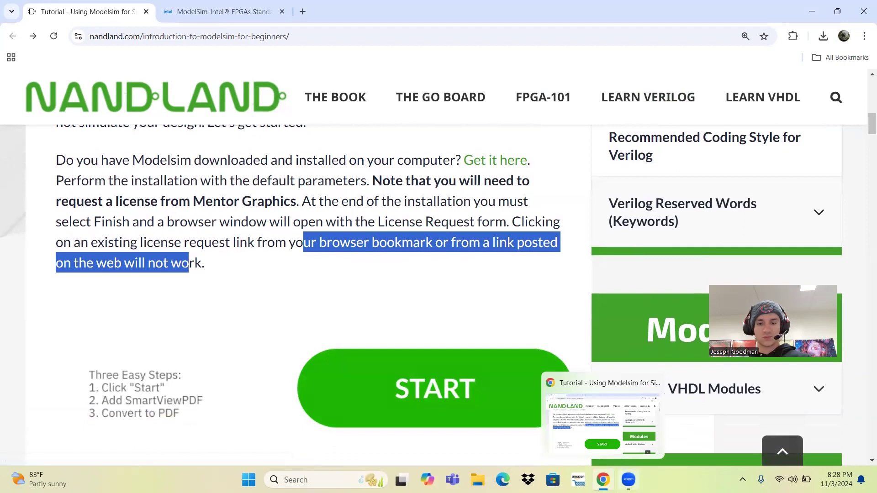
click(629, 479)
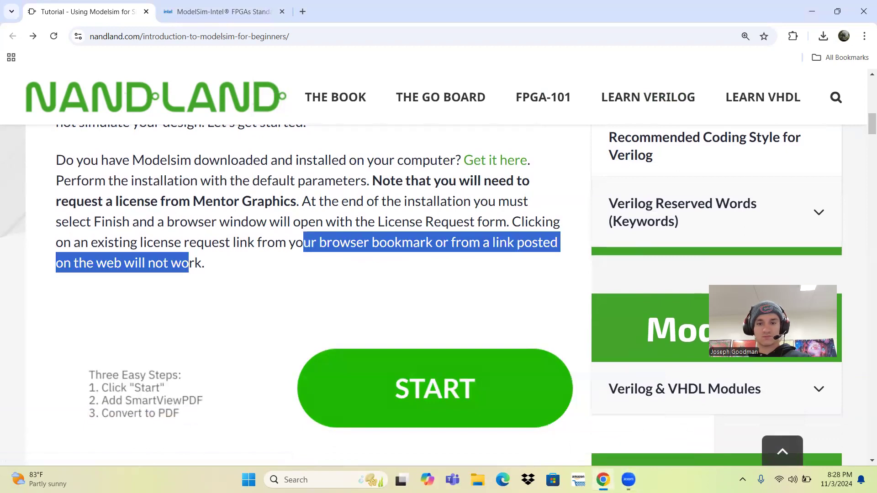
scroll(448, 321, up, 2)
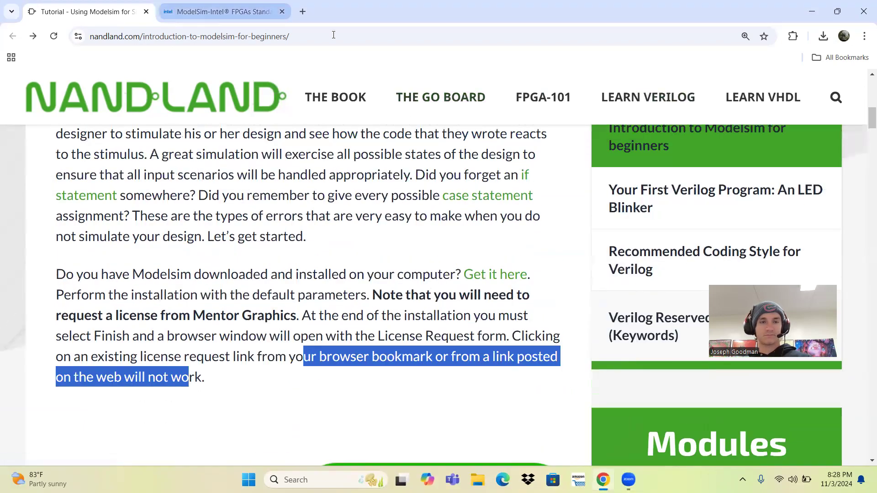
Look over the Intel ModelSim download page once more and close its browser tab
click(216, 10)
scroll(318, 262, down, 1)
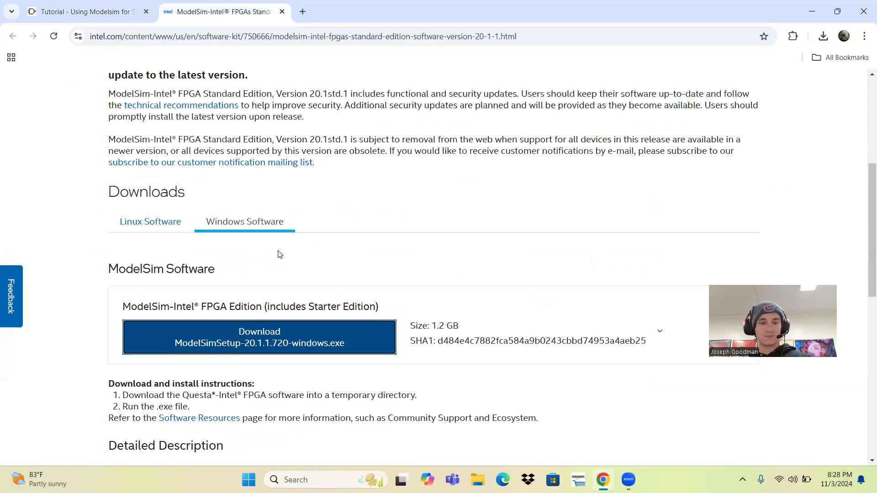
scroll(274, 255, up, 1)
click(281, 11)
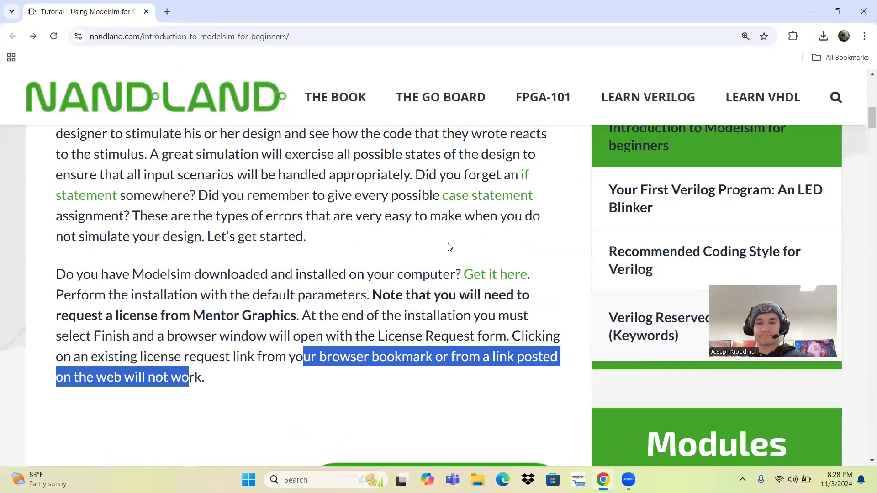
Recheck the tutorial's notes on the License Request browser window and on using existing license request links
key(alt+Tab)
scroll(438, 249, down, 3)
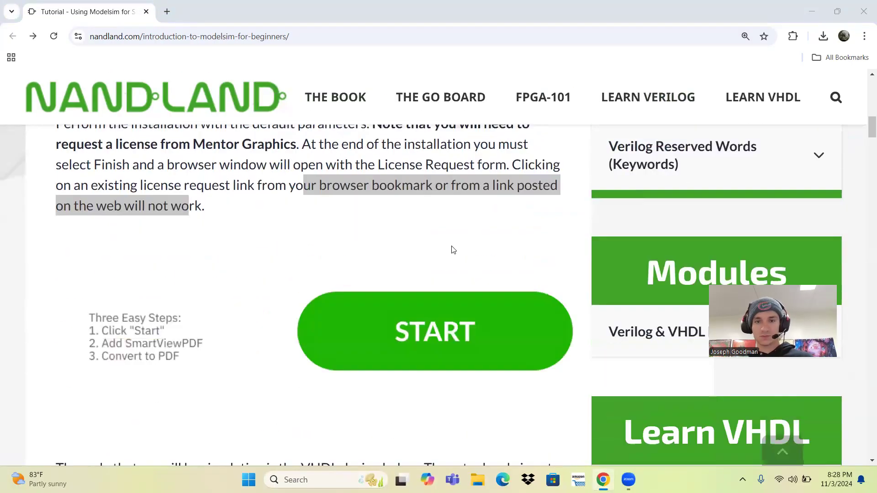
scroll(411, 256, up, 1)
click(316, 237)
drag(316, 237, 450, 269)
scroll(452, 254, down, 1)
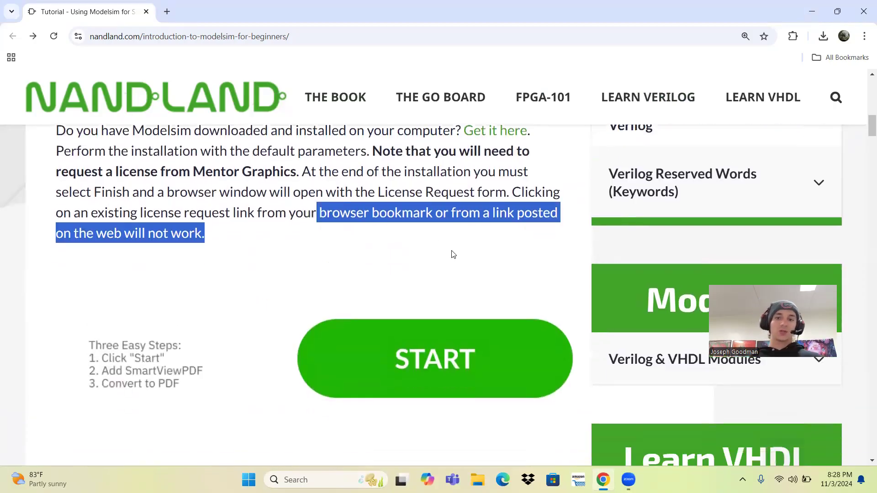
scroll(454, 253, up, 2)
drag(324, 258, 388, 280)
key(alt+Tab)
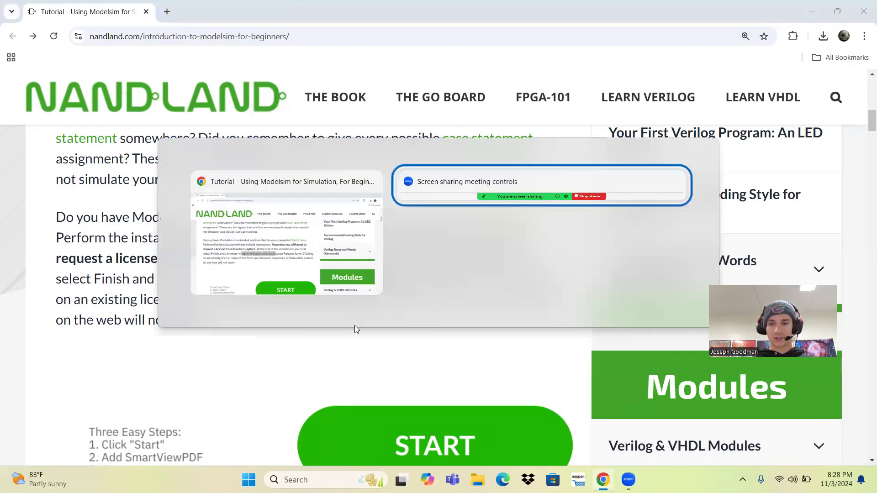
Read the tutorial's introduction to the VHDL design being simulated and its remark for readers learning Verilog
key(alt+Tab)
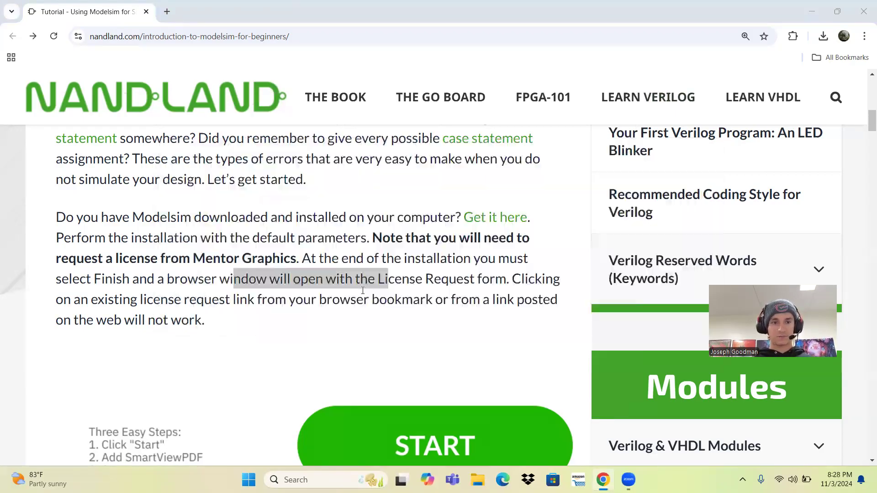
scroll(284, 302, down, 7)
drag(72, 241, 324, 235)
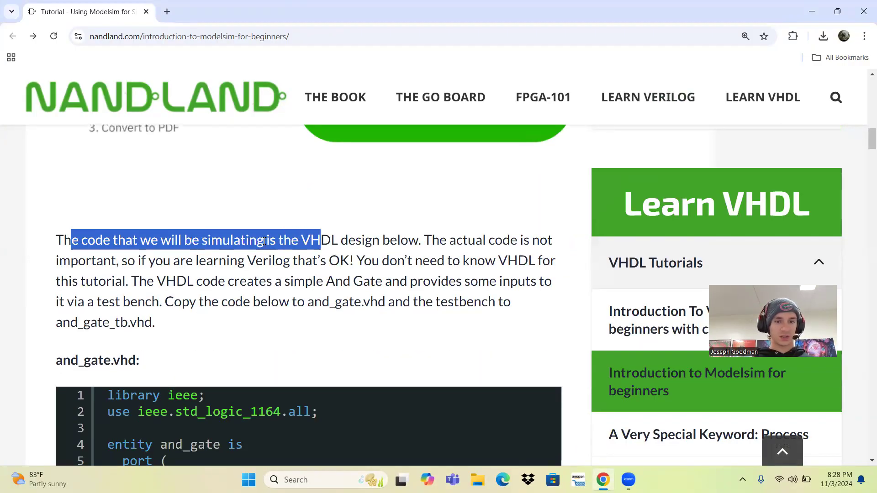
drag(264, 241, 338, 241)
drag(423, 240, 569, 242)
drag(70, 261, 147, 261)
drag(339, 260, 398, 261)
drag(220, 260, 293, 260)
scroll(336, 256, down, 1)
scroll(336, 256, down, 1)
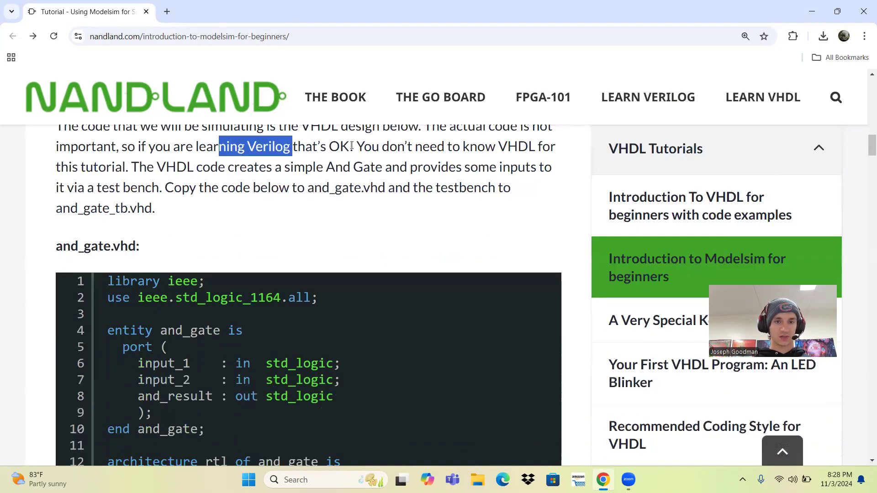
Read the tutorial's description of the And Gate and its test bench, and look through both code listings
drag(371, 146, 546, 148)
drag(85, 167, 423, 168)
drag(335, 168, 121, 181)
drag(182, 187, 321, 187)
scroll(308, 215, down, 1)
scroll(195, 265, down, 8)
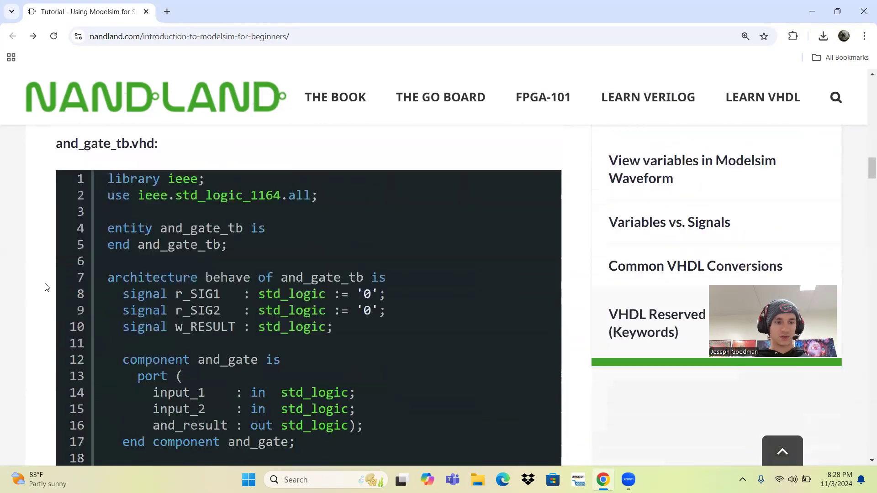
Switch to Quartus Prime 23.1std and start the New Project Wizard, continuing past its introduction
key(super)
text(qu)
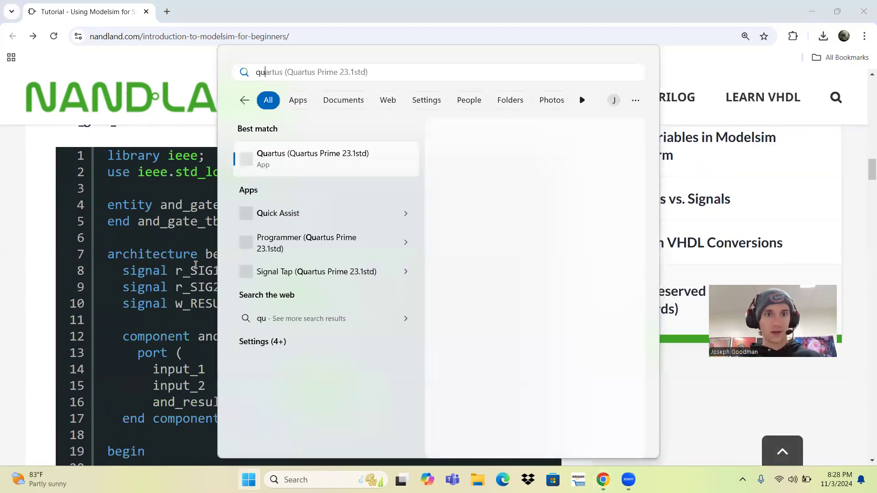
key(Return)
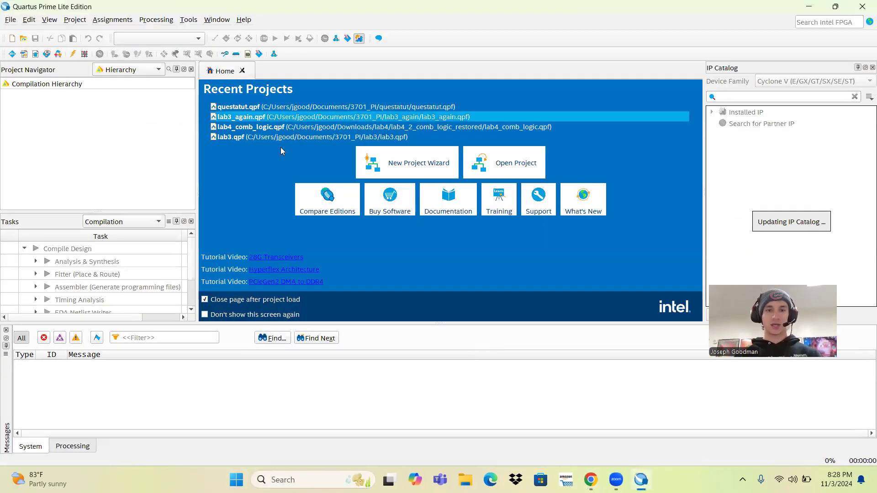
click(374, 160)
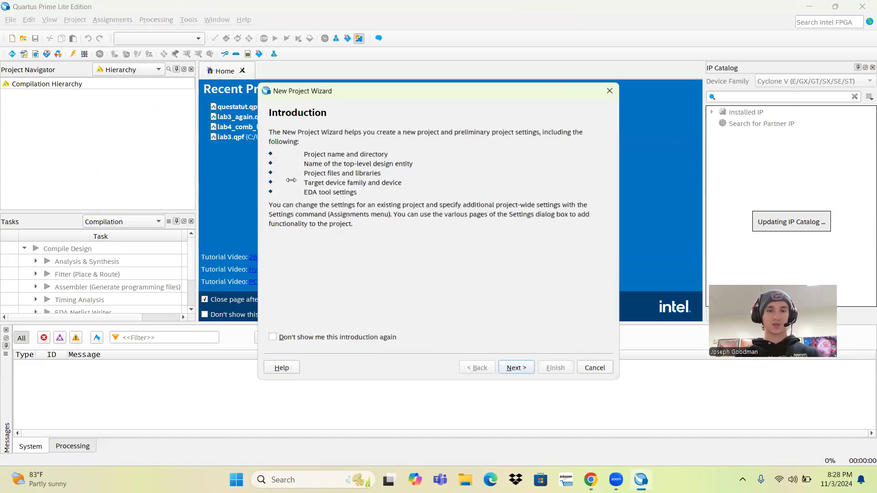
click(516, 368)
Create a folder named modsimvid in Documents\3701_PI and choose it as the project's working directory
click(604, 145)
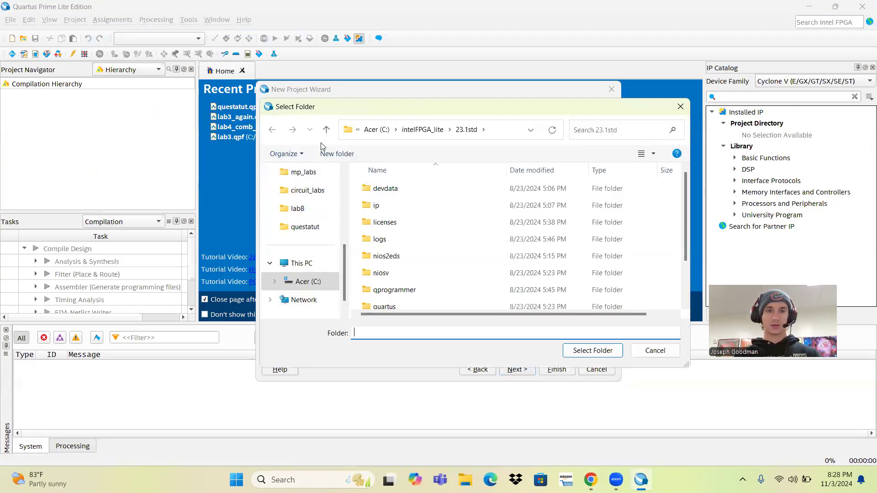
scroll(286, 206, up, 3)
click(308, 227)
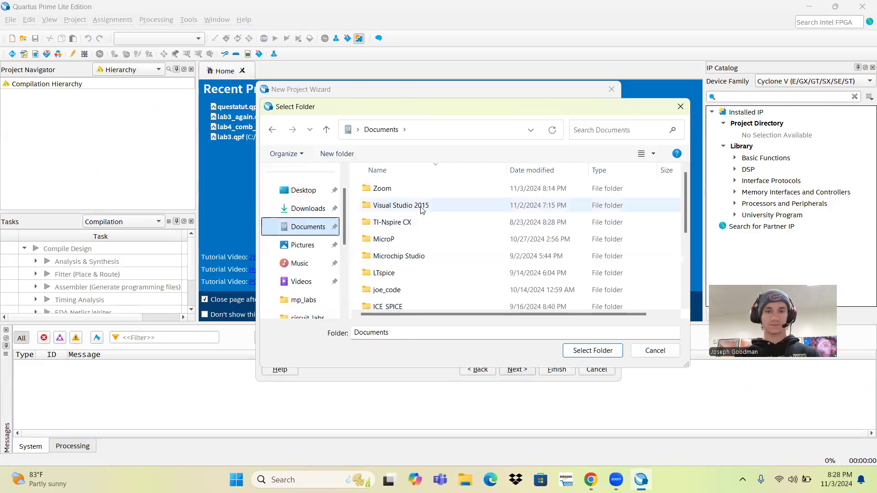
scroll(411, 256, down, 5)
double_click(392, 301)
click(338, 154)
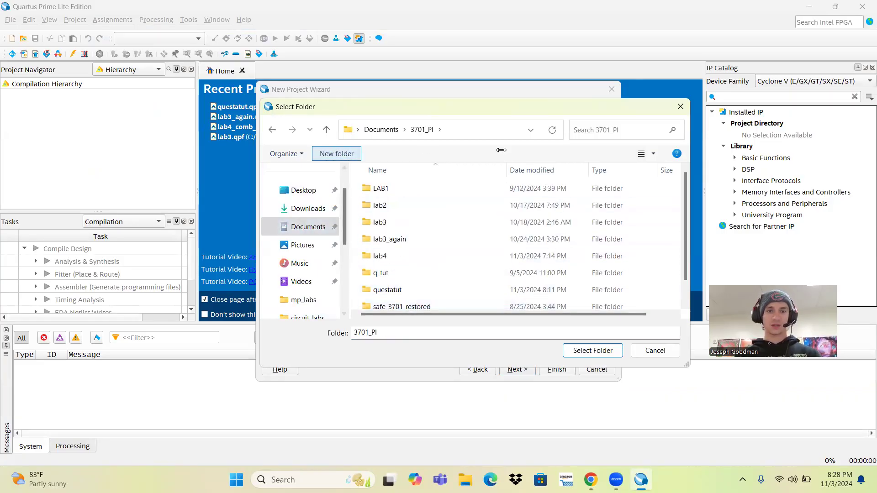
text(mo)
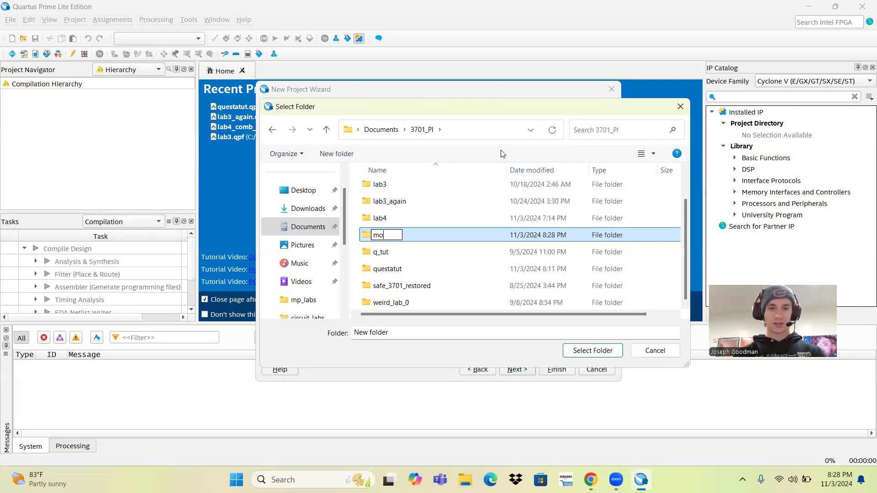
text(dsimvid)
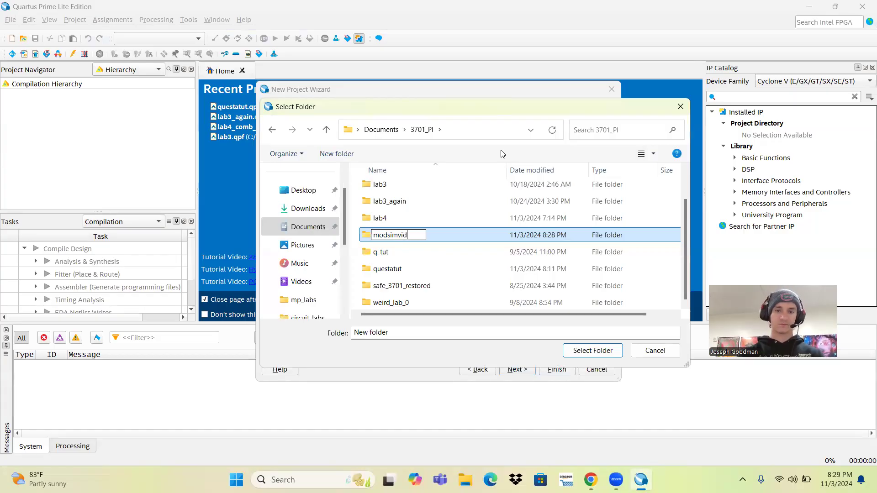
key(Return)
key(Return)
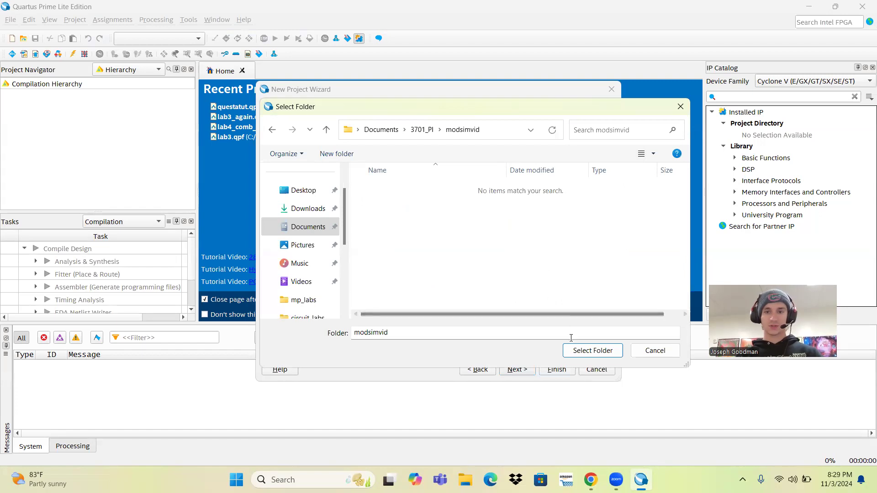
click(592, 350)
Name the project modsimvid and keep it an empty project without adding existing source files
click(386, 177)
text(modsimvid)
key(Return)
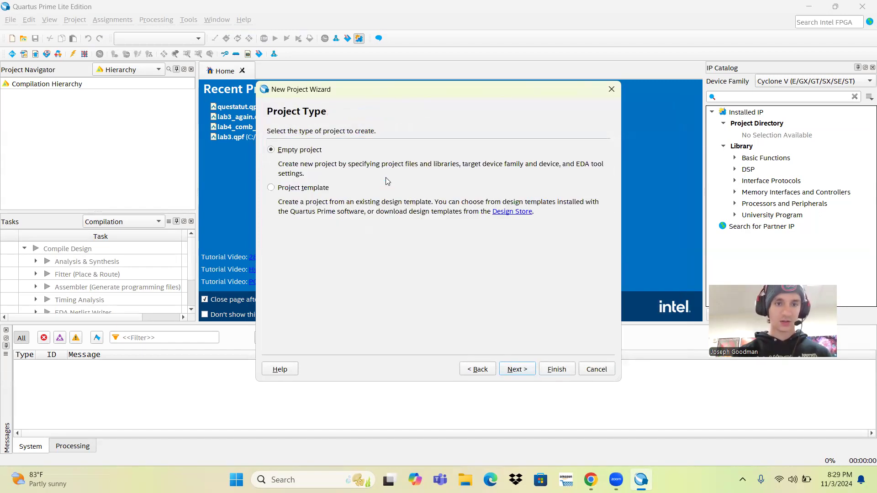
key(Return)
key(Return)
Choose the MAX 10 DE10-Lite development board as the project's target
click(317, 134)
click(316, 172)
click(315, 156)
click(306, 248)
click(283, 357)
click(619, 409)
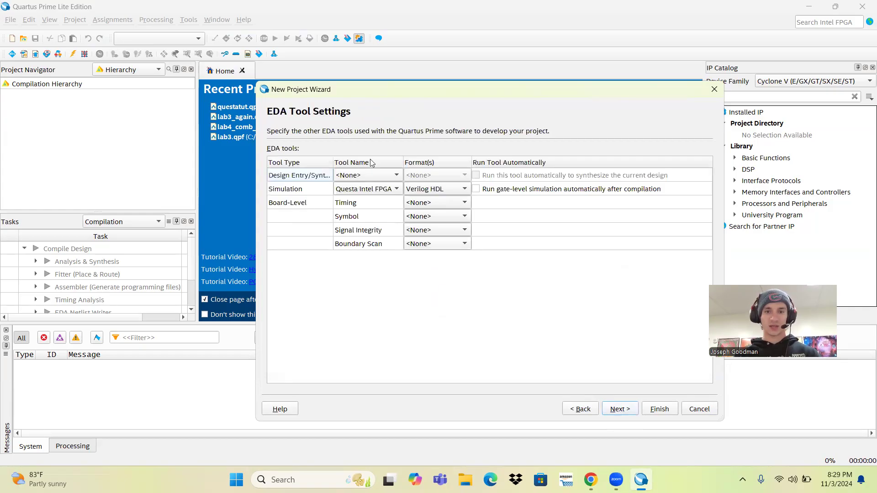
Set the simulation tool to Questa Intel FPGA with VHDL format, then finish the wizard and accept the trusted-source prompt
click(423, 189)
click(418, 202)
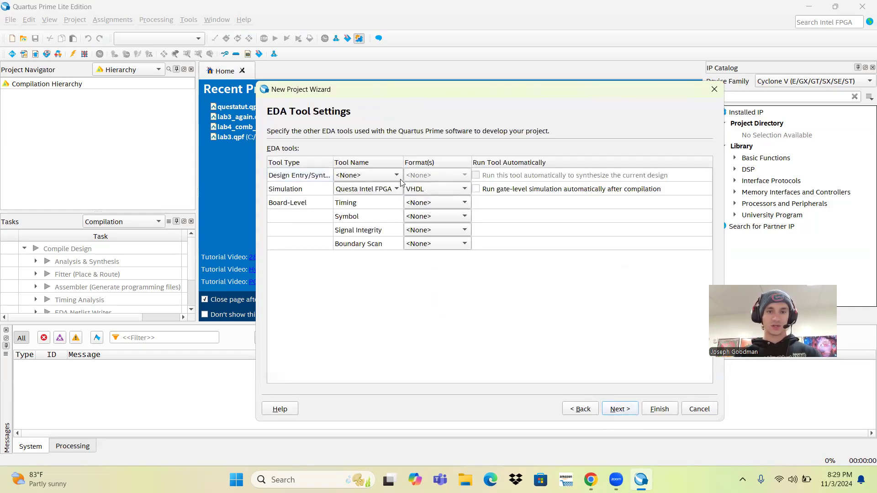
click(394, 190)
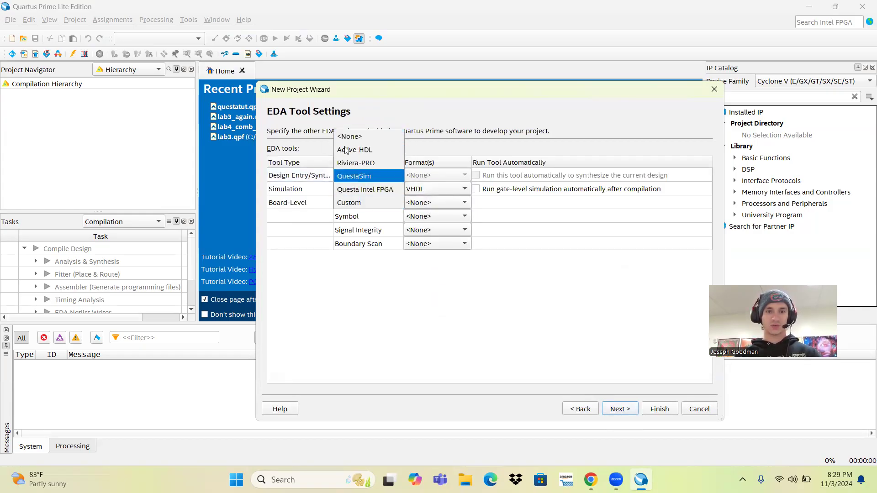
click(360, 189)
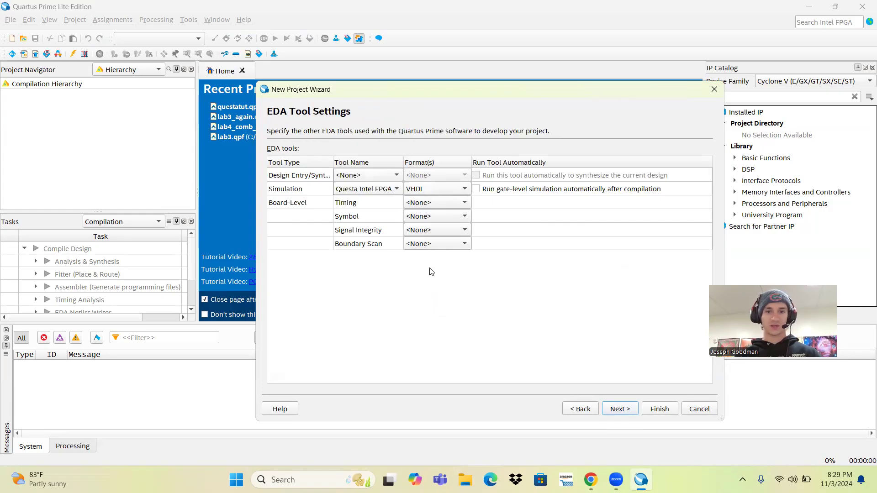
click(625, 409)
click(658, 407)
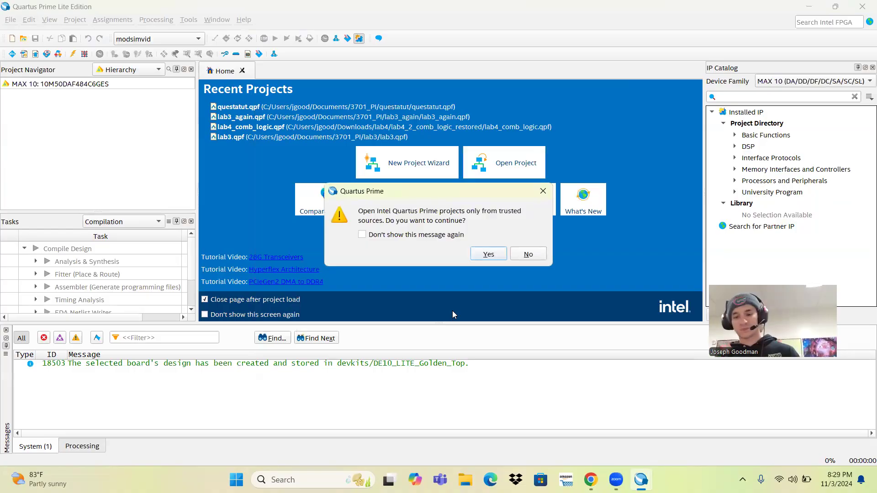
key(Return)
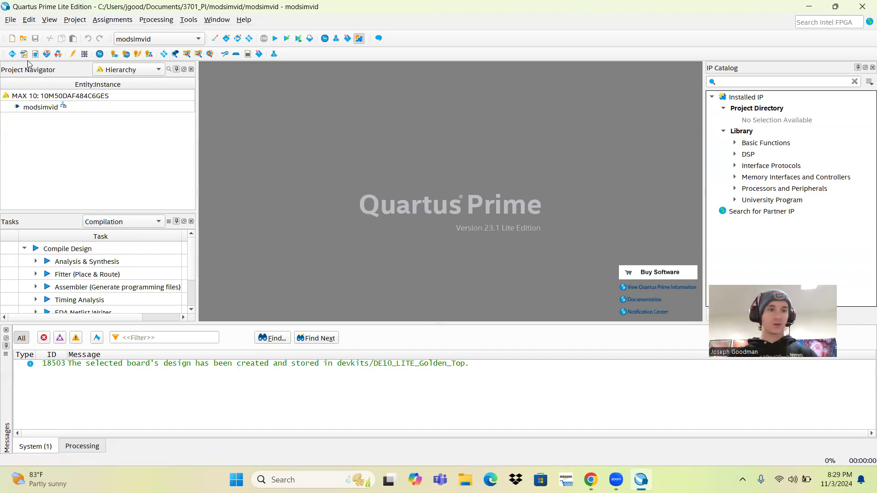
Create a new VHDL file and fill it with the tutorial's and_gate_tb.vhd test bench code
click(10, 20)
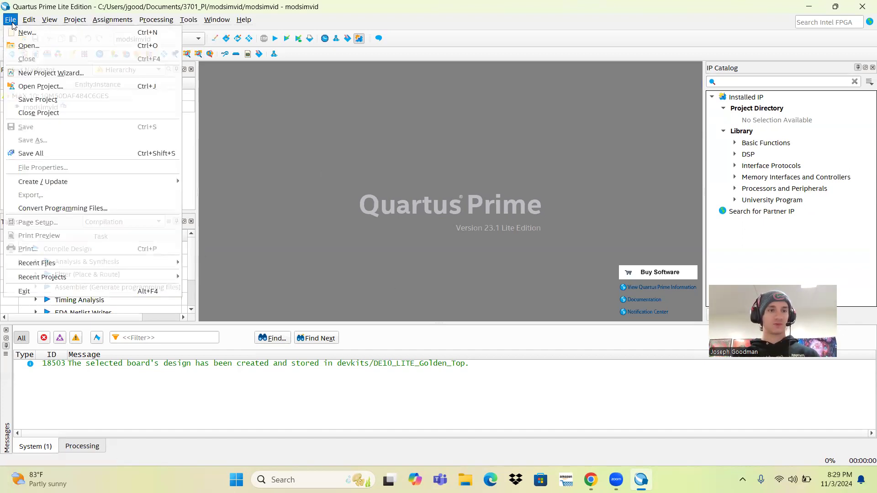
click(44, 37)
double_click(409, 246)
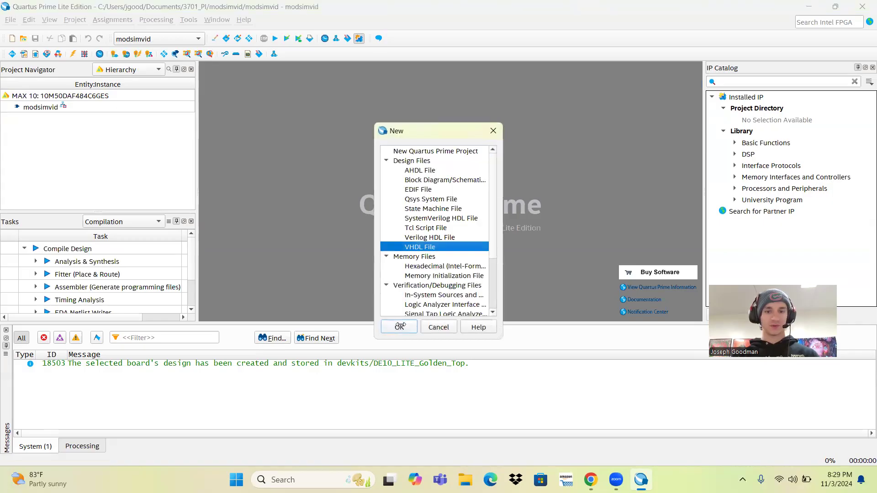
key(alt+Tab)
drag(111, 158, 223, 291)
scroll(215, 274, down, 12)
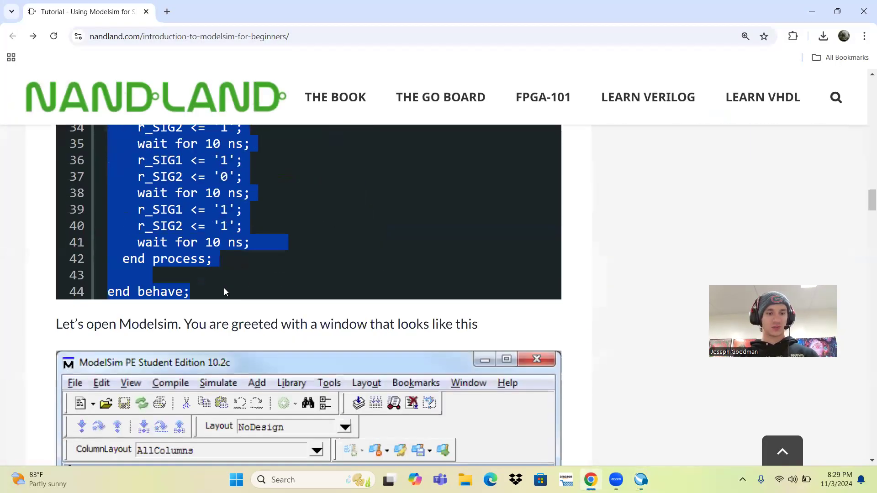
key(alt+Tab)
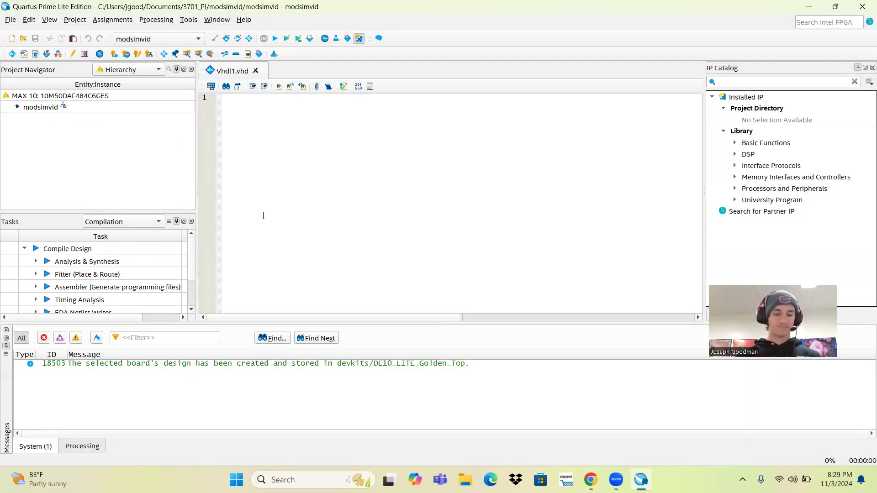
key(ctrl+v)
Save the test bench file as tb_modsimvid in the modsimvid project folder
key(ctrl+s)
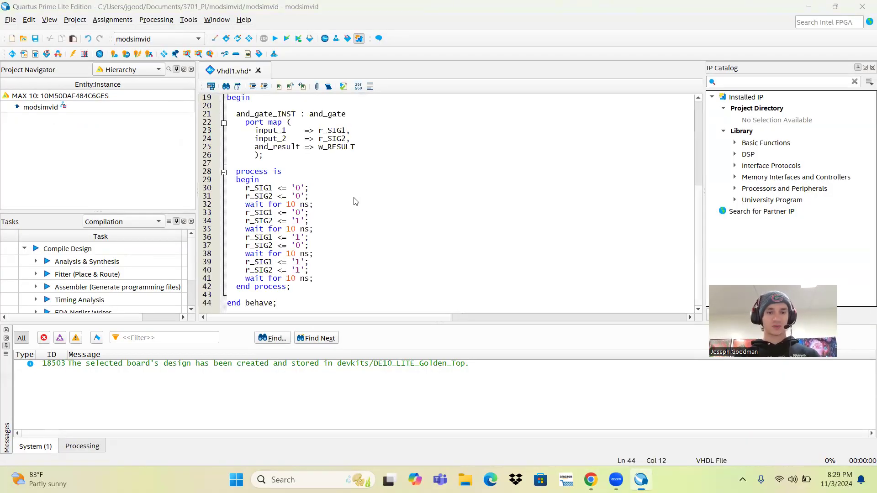
text(tb_)
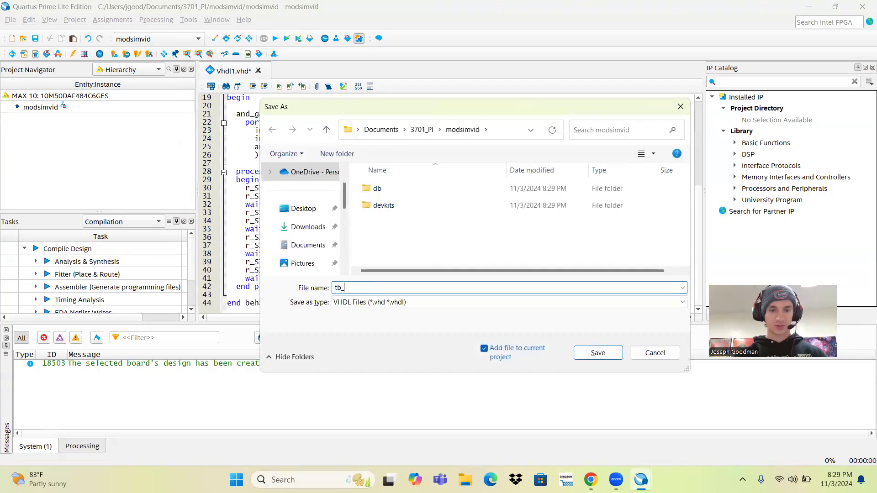
key(ctrl+z)
key(Home)
text(tb)
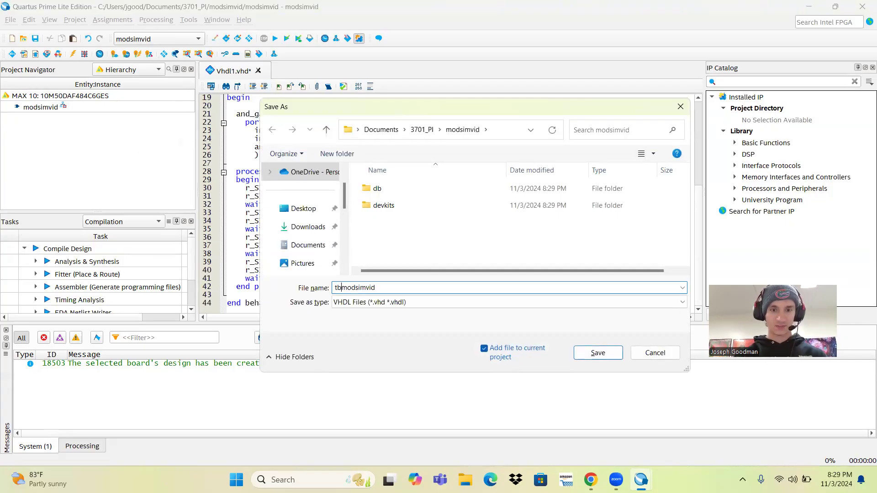
text(_)
key(Return)
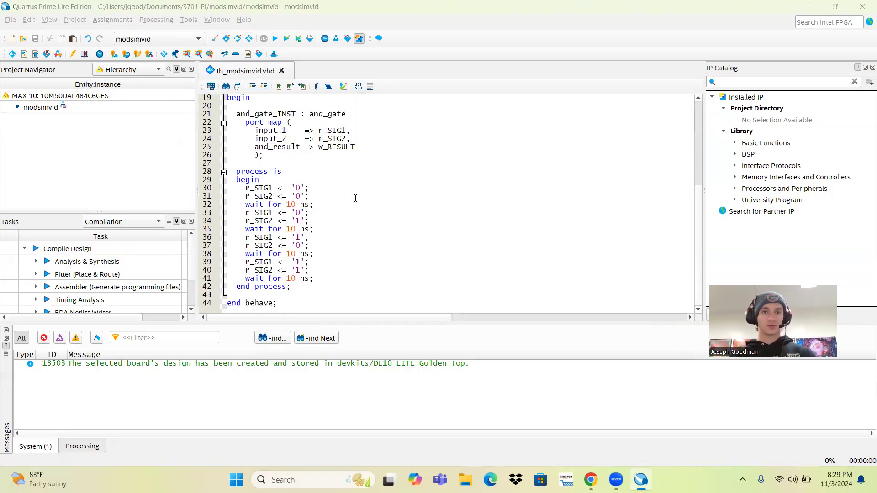
Copy the tutorial's and_gate.vhd code into another new VHDL file in the Quartus project
key(alt+Tab)
scroll(347, 216, up, 20)
drag(173, 429, 109, 170)
key(ctrl+c)
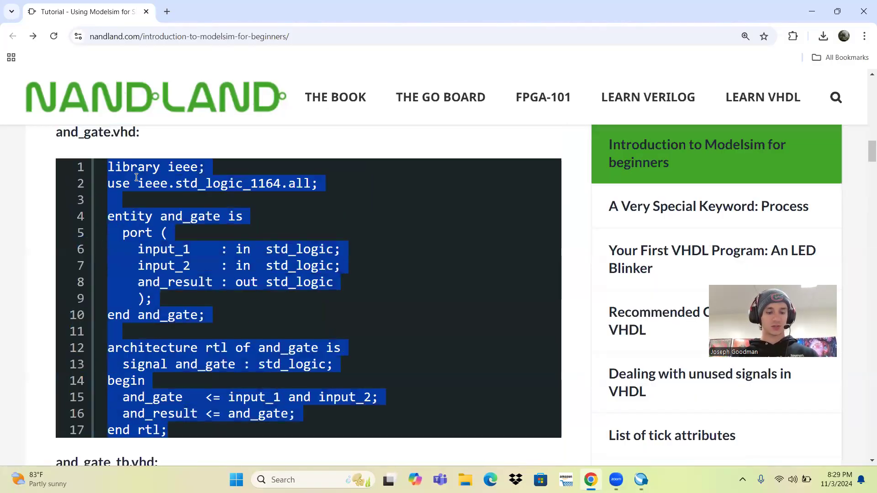
key(alt+Tab)
click(10, 20)
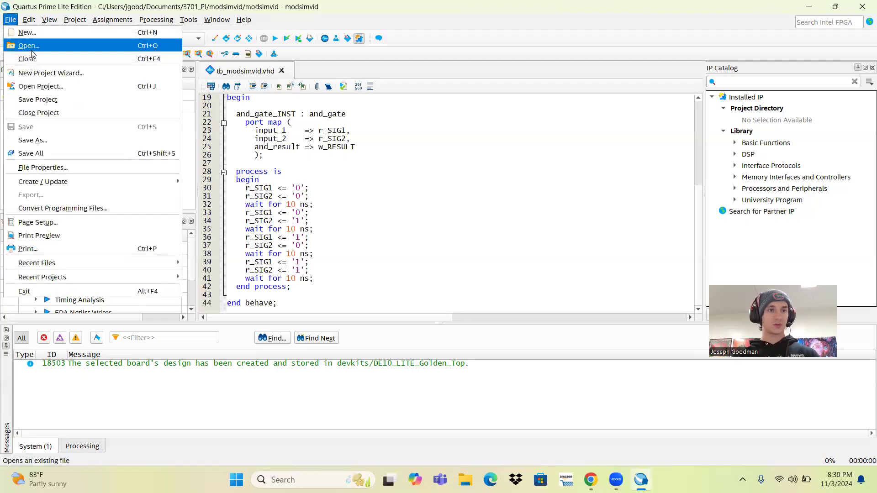
click(27, 32)
double_click(420, 247)
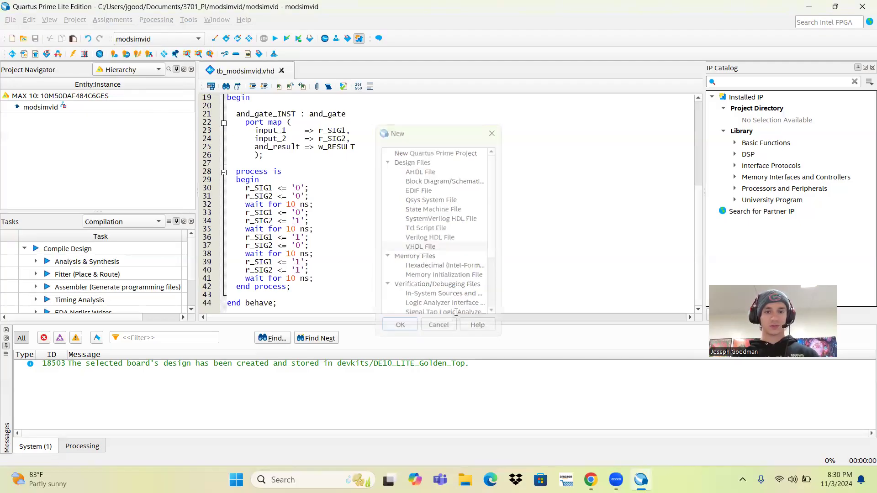
key(ctrl+v)
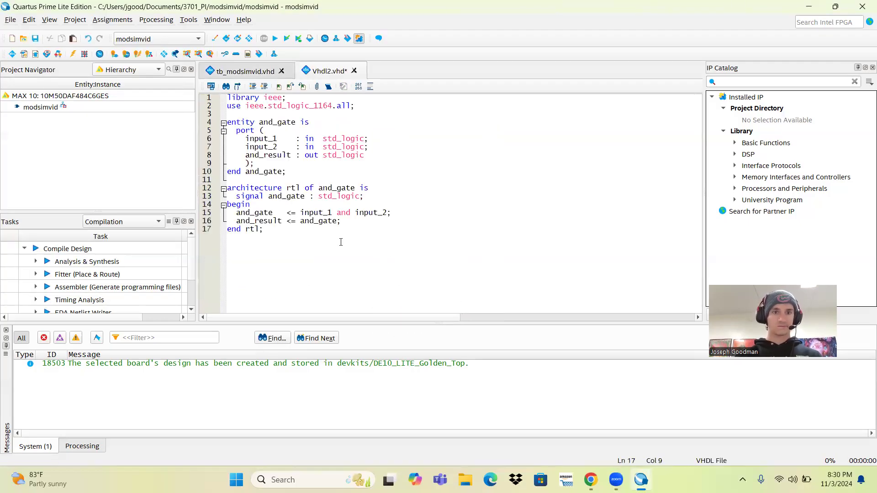
Save the And Gate file as modsimvid and place it ahead of the test bench file in the editor
key(ctrl+s)
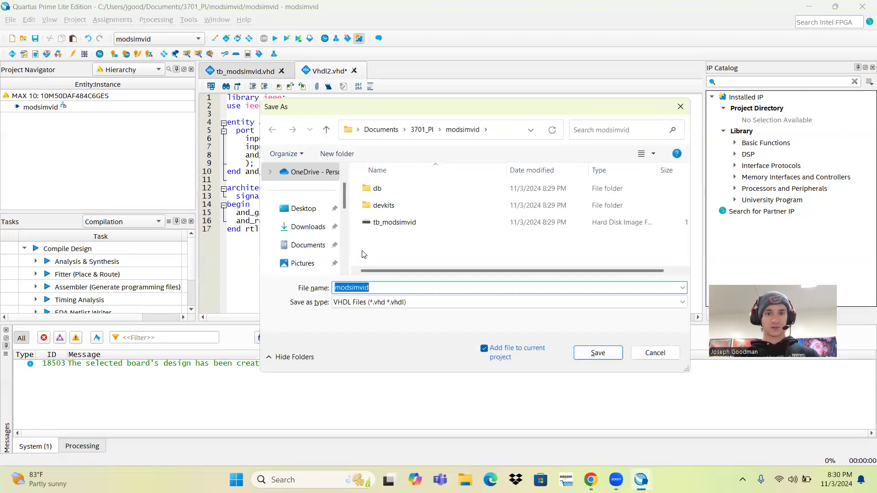
click(607, 354)
drag(328, 72, 237, 72)
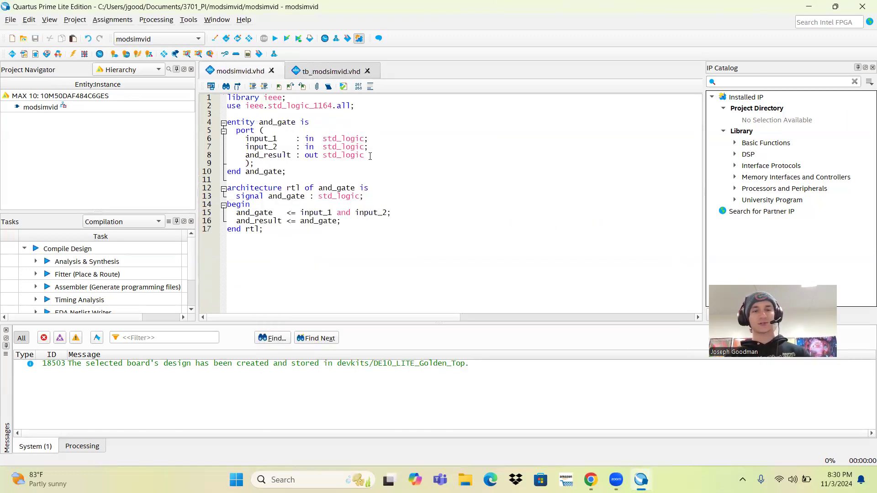
Examine the input and output port declarations of the and_gate entity in modsimvid.vhd
click(377, 213)
drag(242, 122, 393, 155)
click(250, 164)
drag(241, 129, 339, 150)
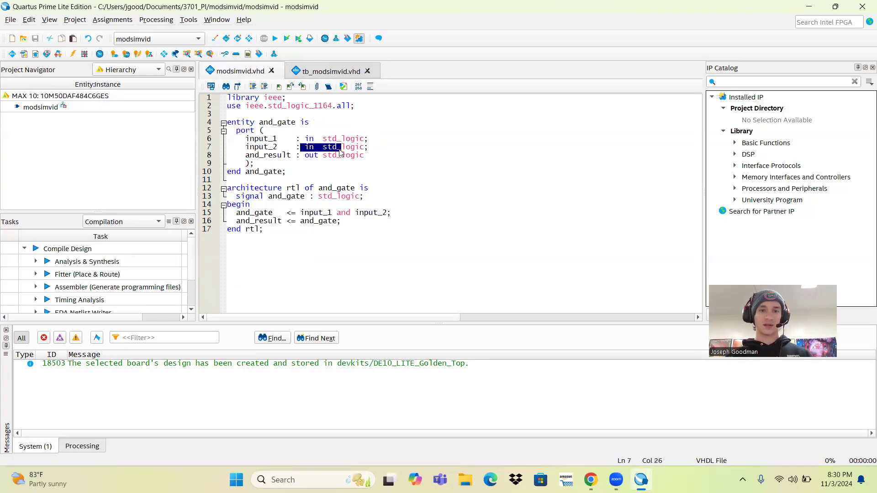
Open Paint 3D and sketch an AND gate with two input lines using the blue marker
click(329, 158)
key(super)
text(paint)
key(Return)
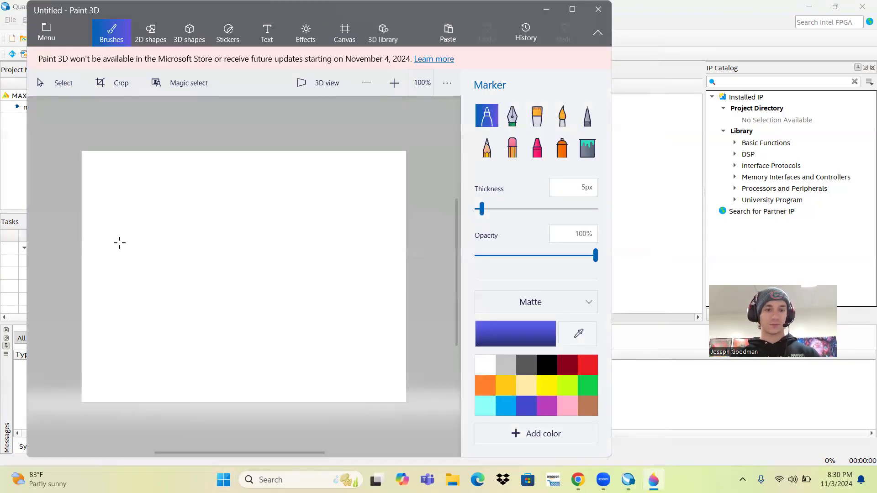
drag(130, 239, 237, 243)
drag(129, 266, 212, 269)
mouse_move(232, 310)
mouse_down()
mouse_move(244, 202)
mouse_move(237, 306)
mouse_up()
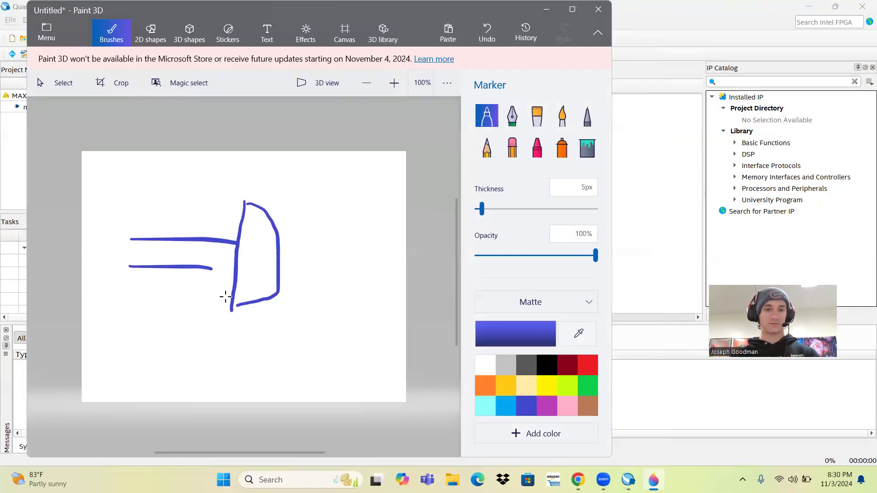
drag(212, 269, 261, 269)
Add an output line, mark the gate's inputs and output with 0 and 1 values, and discard the drawing
mouse_move(117, 198)
mouse_down()
mouse_move(121, 225)
mouse_move(135, 201)
mouse_up()
drag(112, 263, 112, 278)
drag(282, 260, 337, 257)
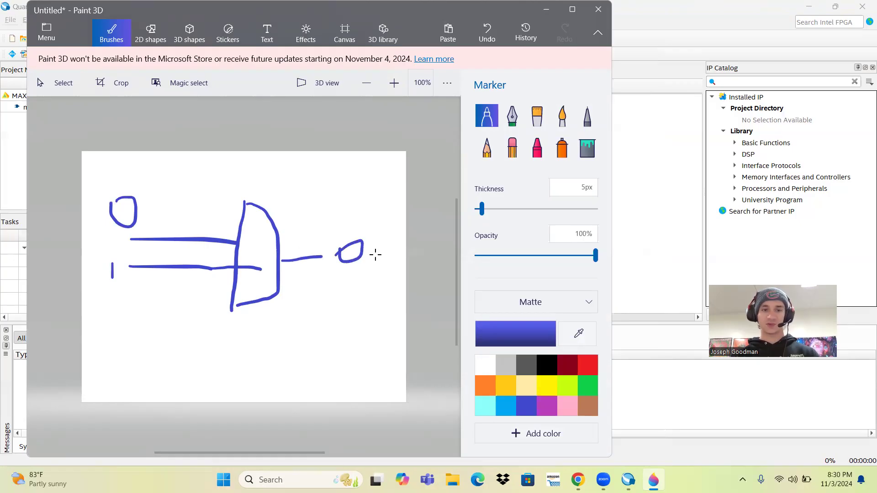
drag(125, 185, 113, 236)
drag(346, 239, 347, 272)
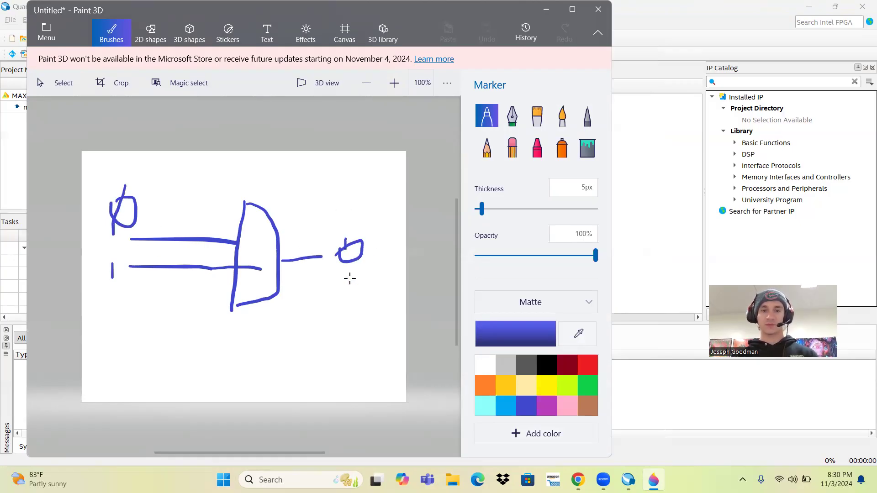
click(598, 9)
click(354, 253)
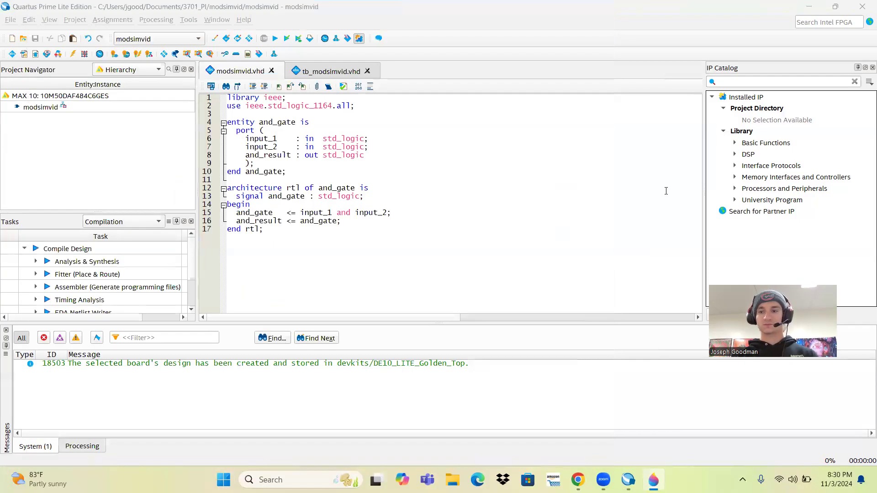
Examine the and_gate_tb entity, its signal declarations and the and_gate component in tb_modsimvid.vhd
click(233, 72)
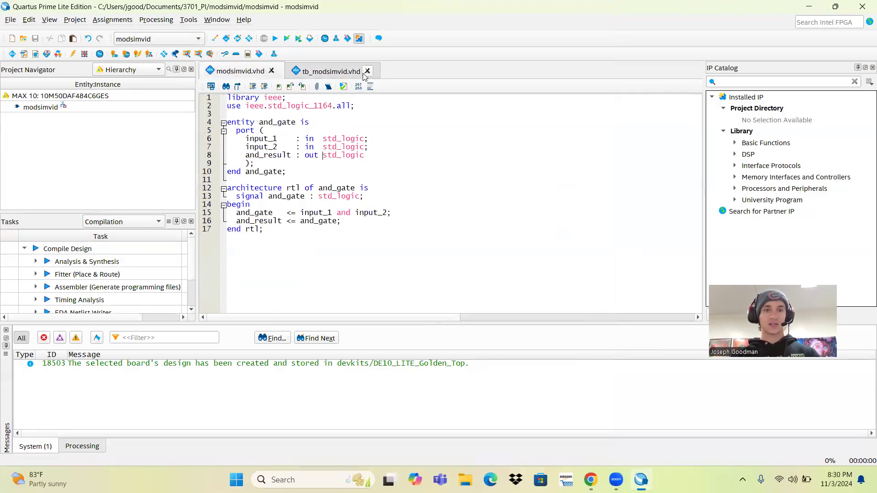
click(331, 71)
scroll(276, 145, up, 6)
drag(241, 122, 231, 139)
drag(289, 141, 300, 164)
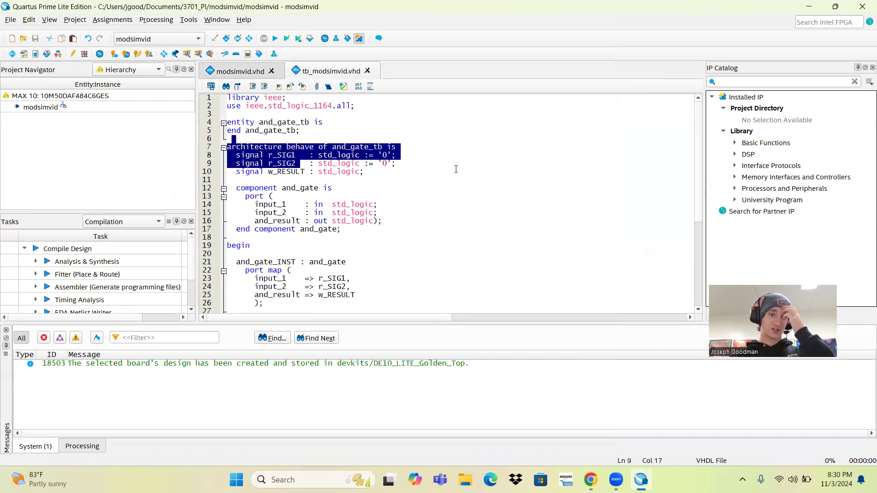
click(449, 188)
scroll(448, 190, down, 3)
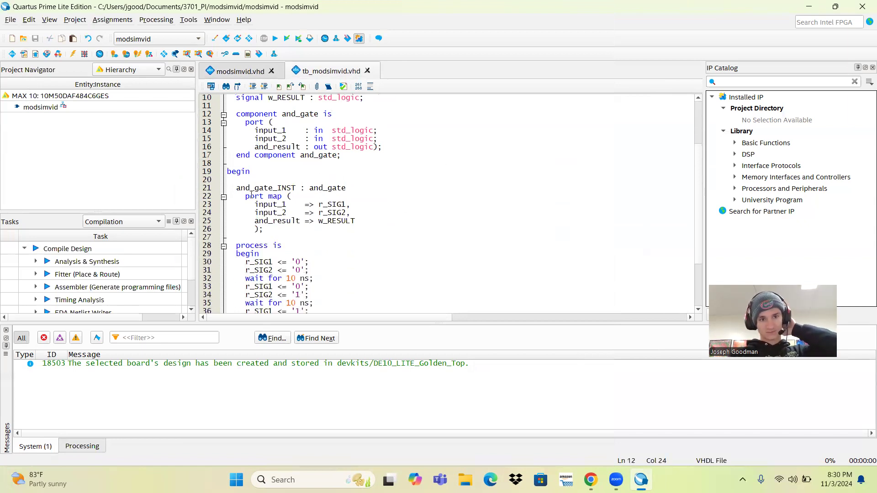
drag(242, 107, 314, 147)
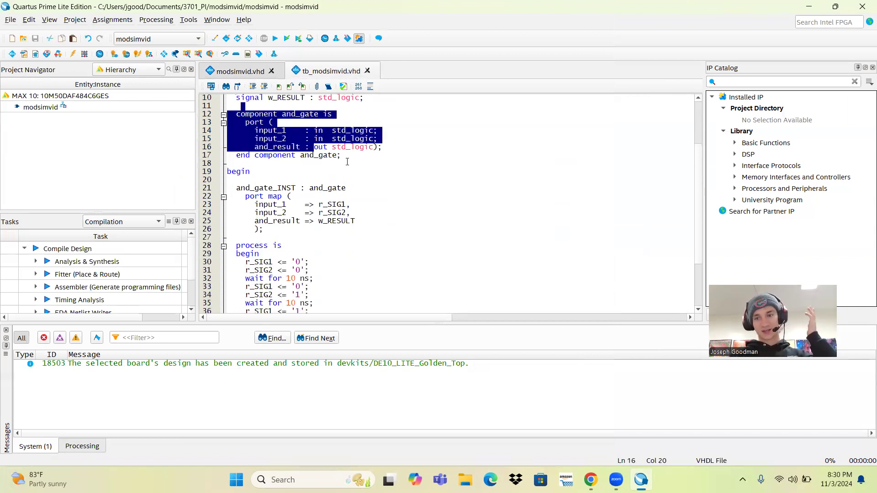
Examine the and_gate_INST port map and the process that drives r_SIG1 and r_SIG2 in the test bench
scroll(288, 183, down, 1)
drag(249, 163, 264, 204)
scroll(459, 182, down, 2)
drag(243, 170, 288, 248)
click(285, 239)
scroll(354, 286, up, 5)
click(249, 71)
click(329, 72)
scroll(580, 207, down, 5)
scroll(561, 211, up, 6)
scroll(560, 211, down, 6)
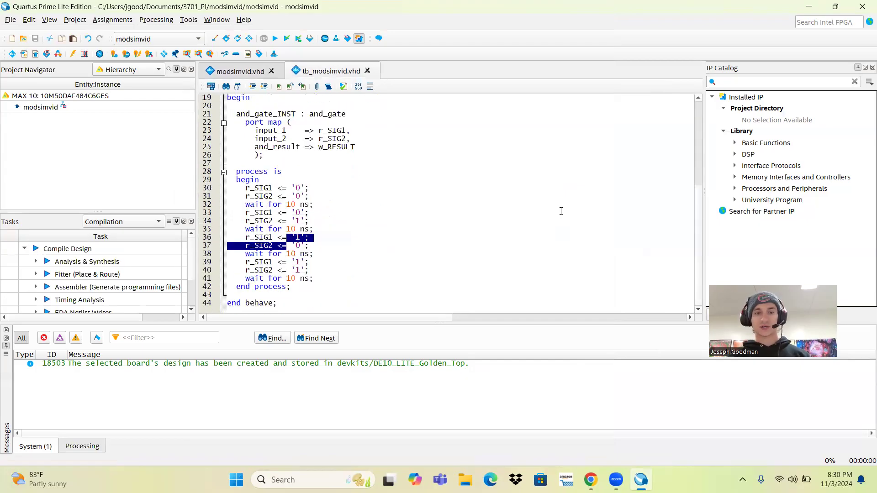
Start Analysis & Synthesis on the modsimvid project, and switch to Chrome to find the tutorial's Modelsim main window image
click(287, 38)
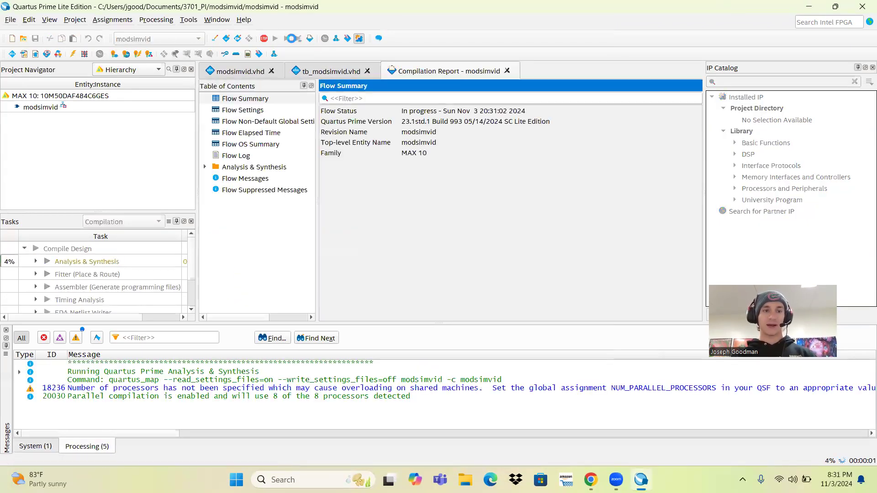
click(591, 479)
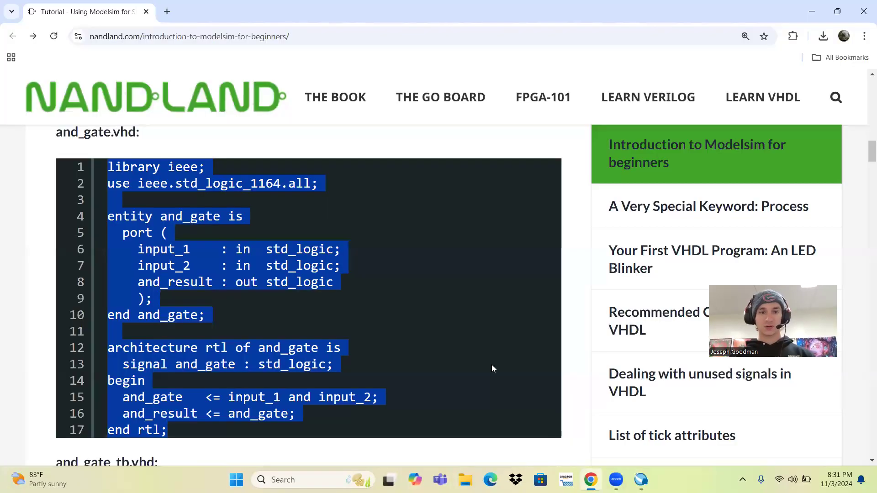
scroll(389, 330, down, 5)
scroll(118, 293, down, 15)
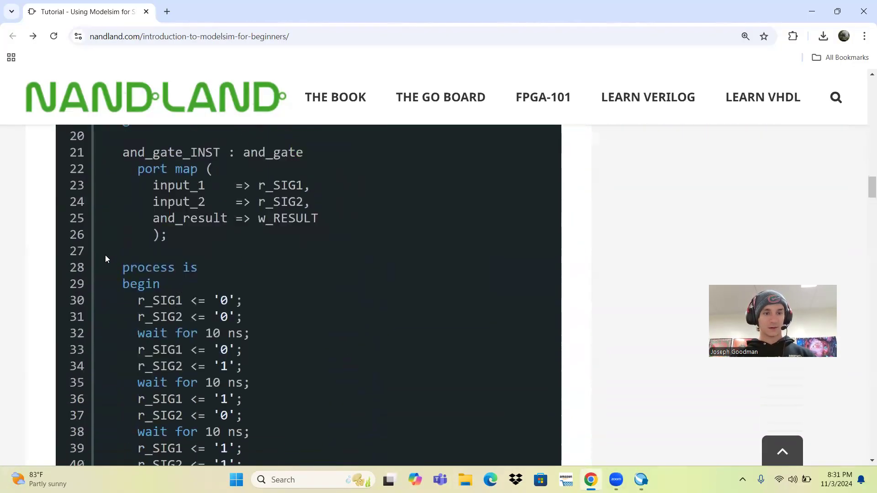
scroll(85, 305, down, 1)
drag(243, 264, 417, 264)
scroll(270, 340, down, 2)
scroll(270, 340, down, 3)
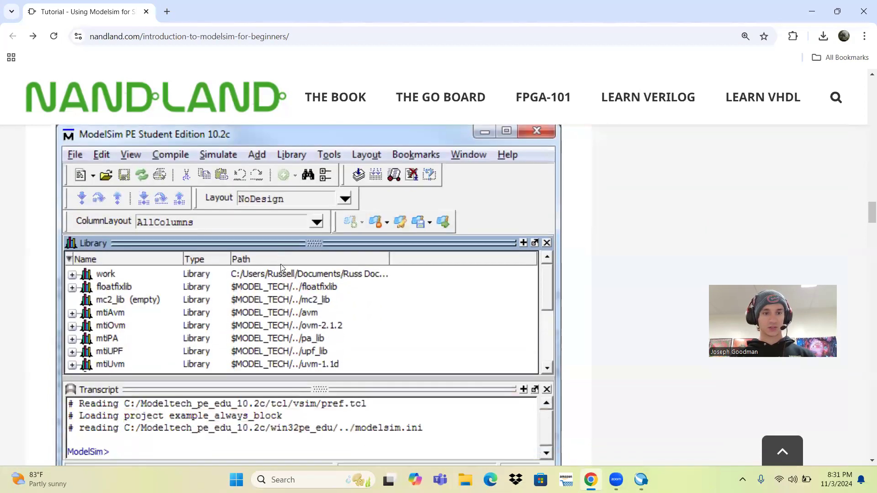
Search Windows for ModelSim and launch ModelSim - Intel FPGA Starter Edition
key(super)
text(mod)
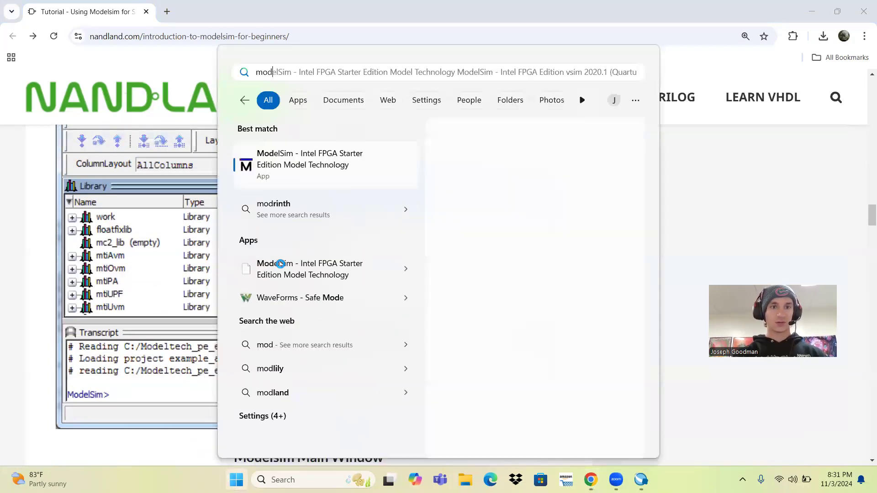
text(el)
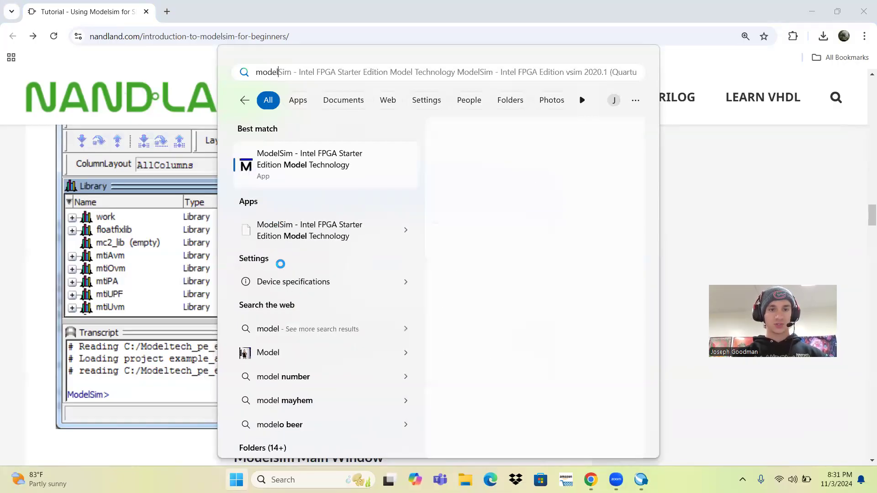
key(Return)
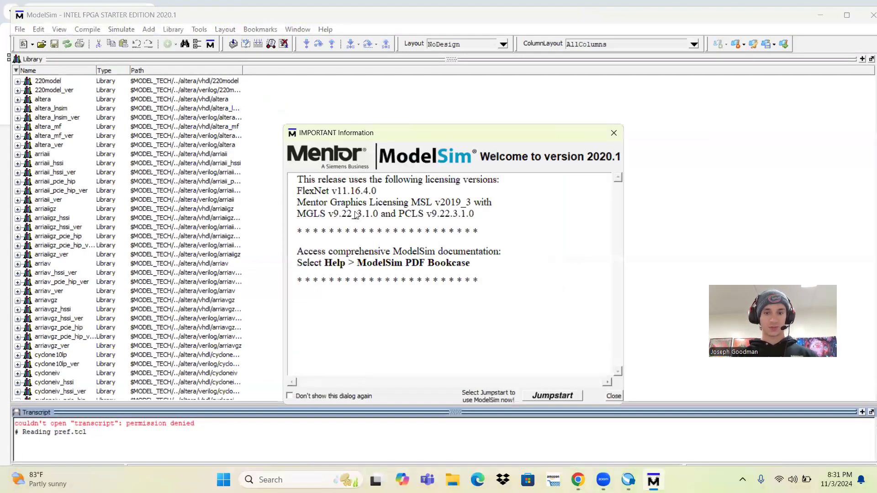
Jumpstart from the IMPORTANT Information dialog with "Don't show this dialog again" off, and close the Welcome to ModelSim dialog
click(290, 396)
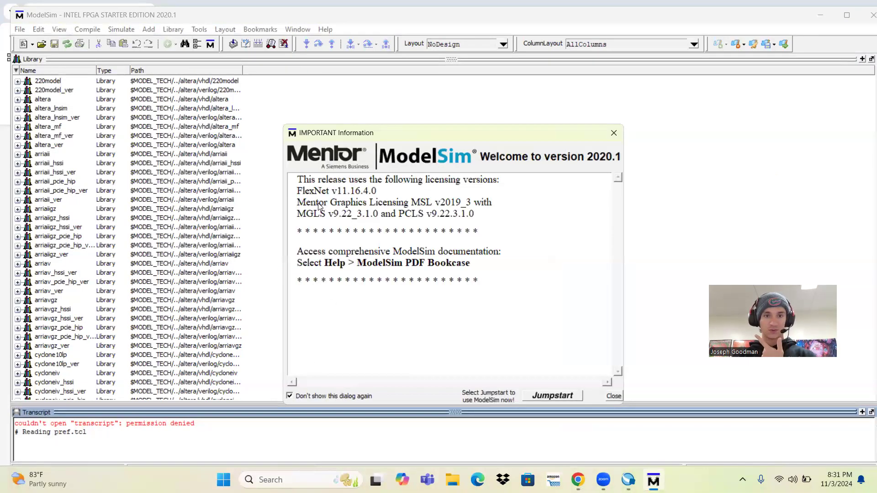
drag(314, 255, 417, 259)
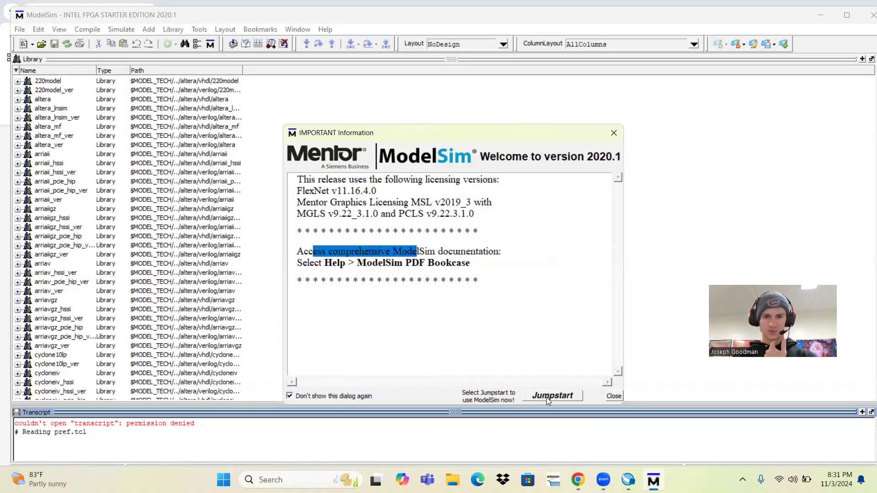
click(290, 396)
click(561, 396)
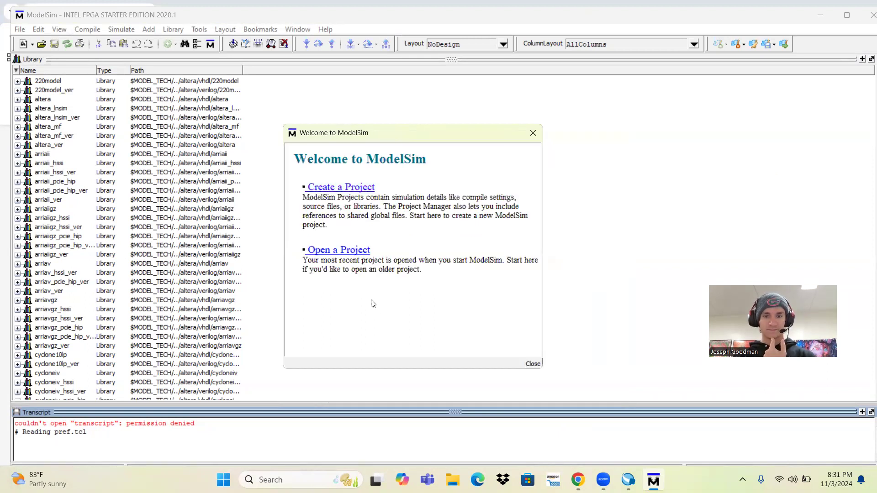
click(532, 365)
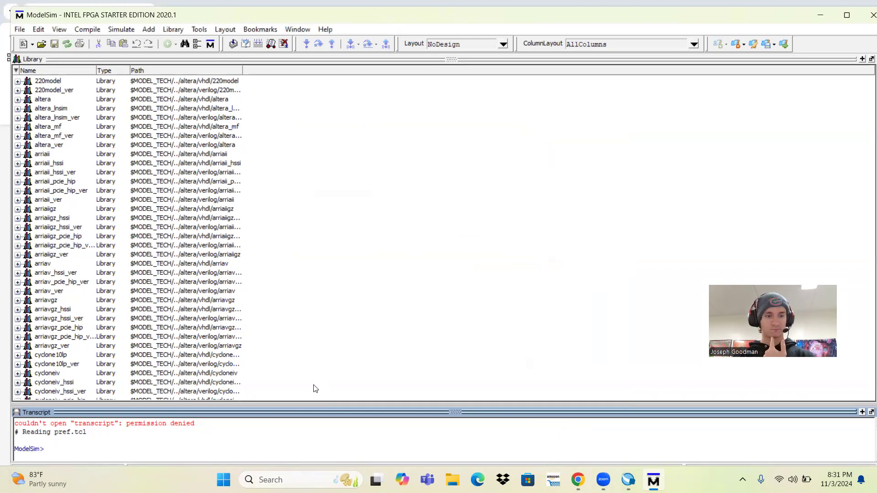
Copy the ModelSim transcript error and search Google in Chrome for 'couldn't open "transcript": permission denied model sim'
scroll(369, 294, down, 2)
scroll(368, 294, up, 2)
drag(15, 423, 195, 427)
key(ctrl+c)
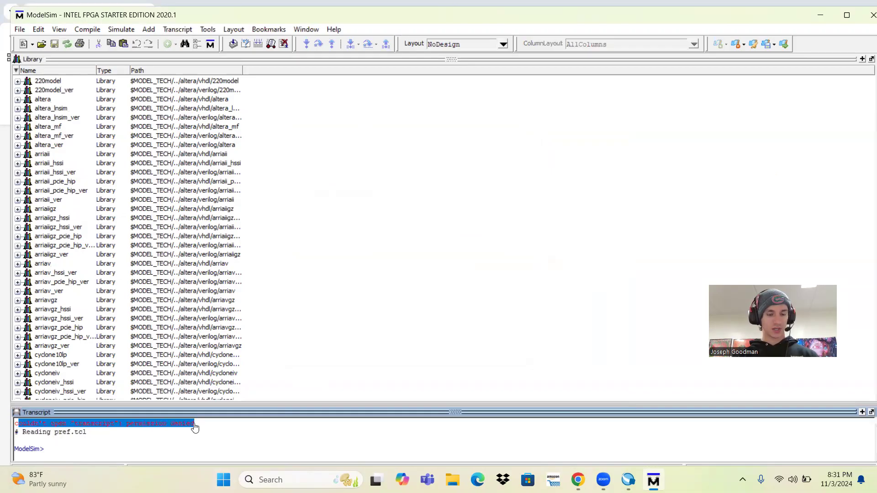
key(alt+Tab)
key(ctrl+t)
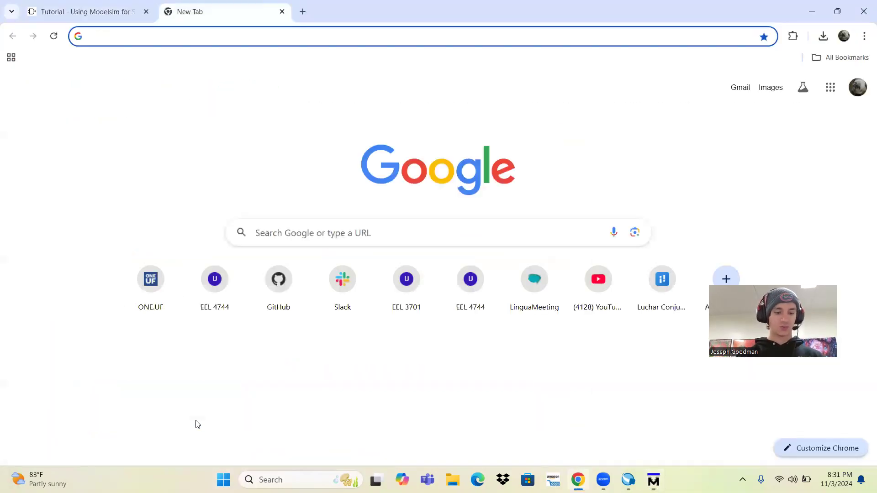
key(ctrl+v)
text(model sim)
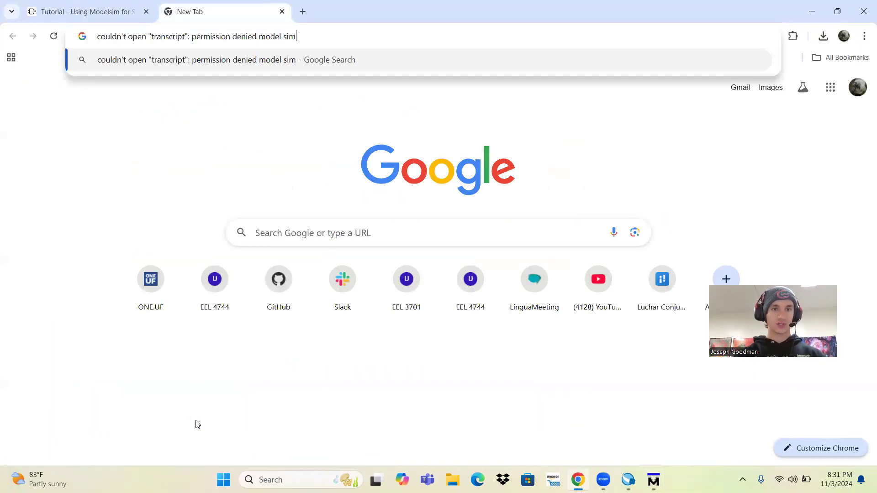
key(Return)
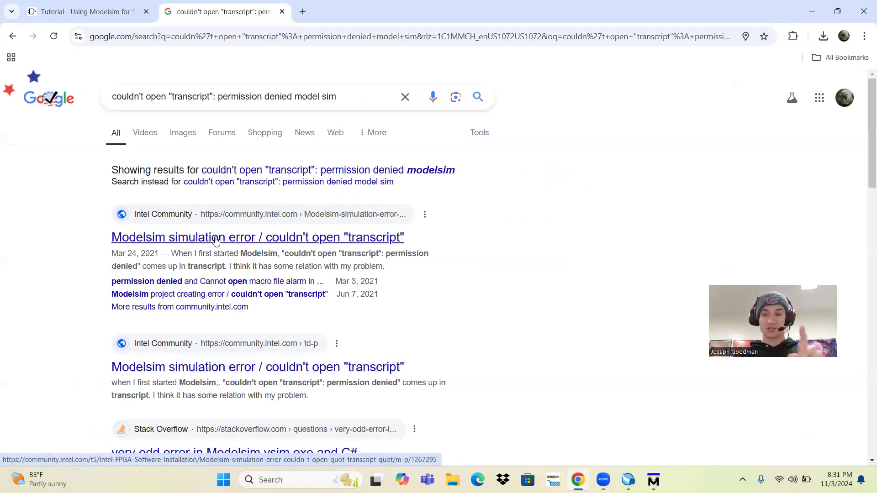
key(ctrl+t)
text(c)
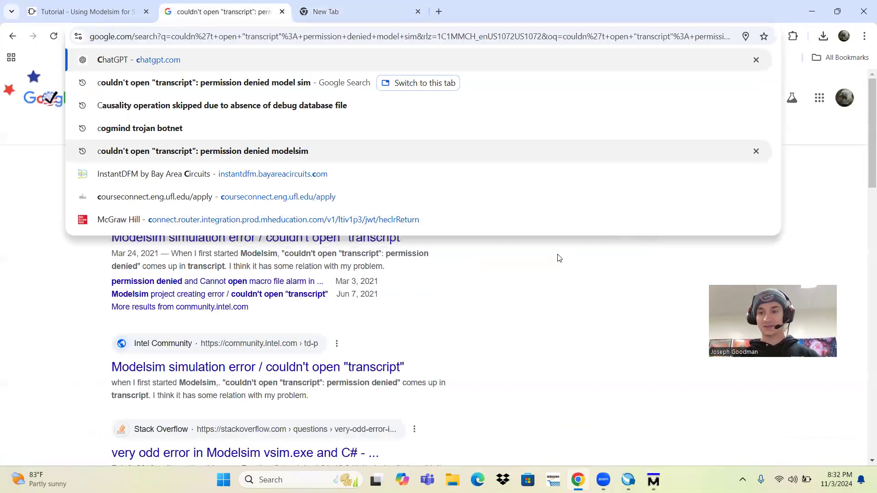
key(ctrl+w)
Read the first Intel Community result about the transcript permission error and its reply, close the page, and return to ModelSim
click(393, 238)
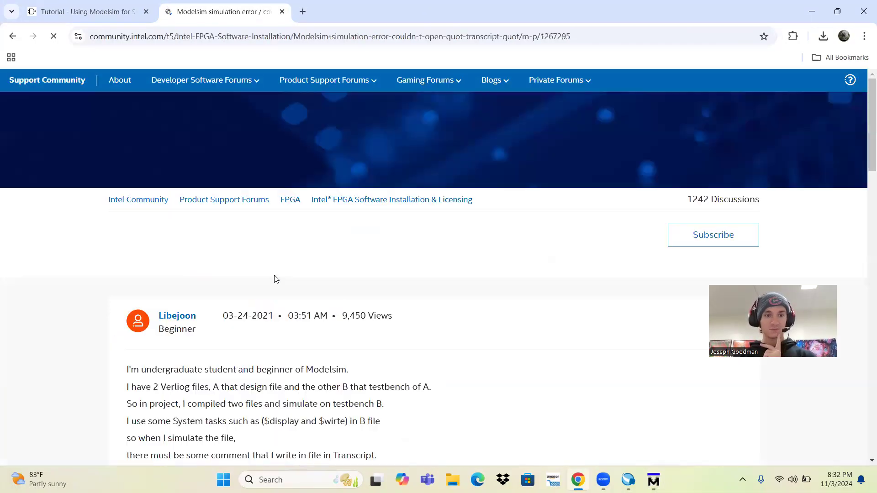
scroll(314, 315, down, 2)
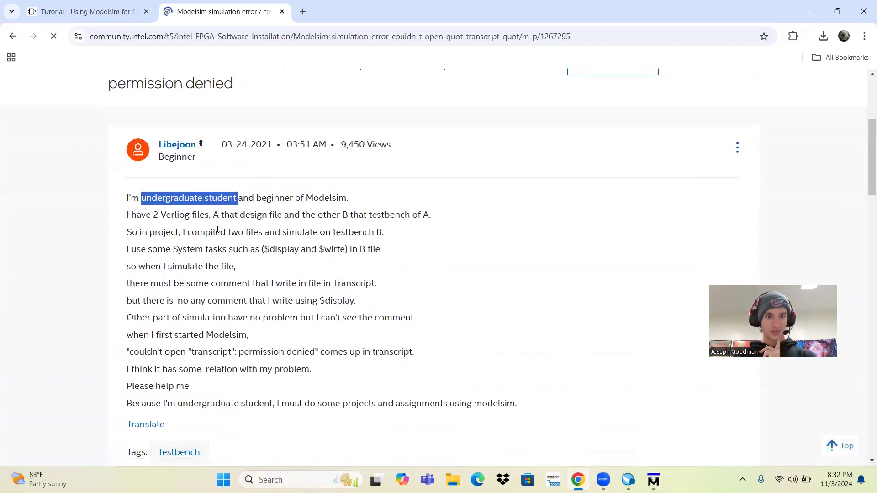
drag(128, 198, 319, 197)
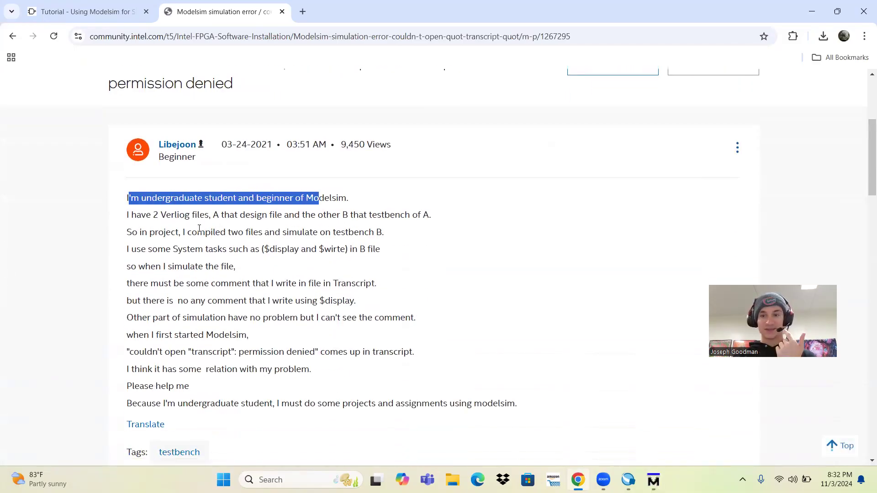
scroll(141, 274, down, 8)
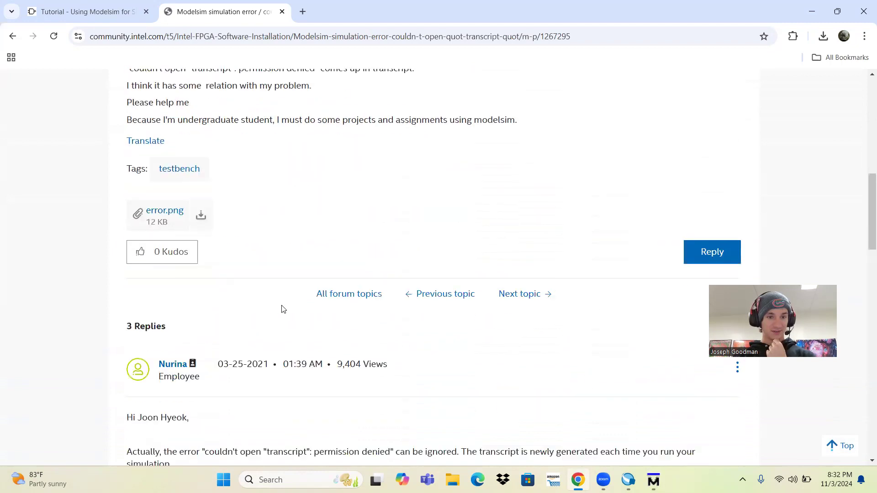
drag(142, 348, 207, 336)
click(274, 340)
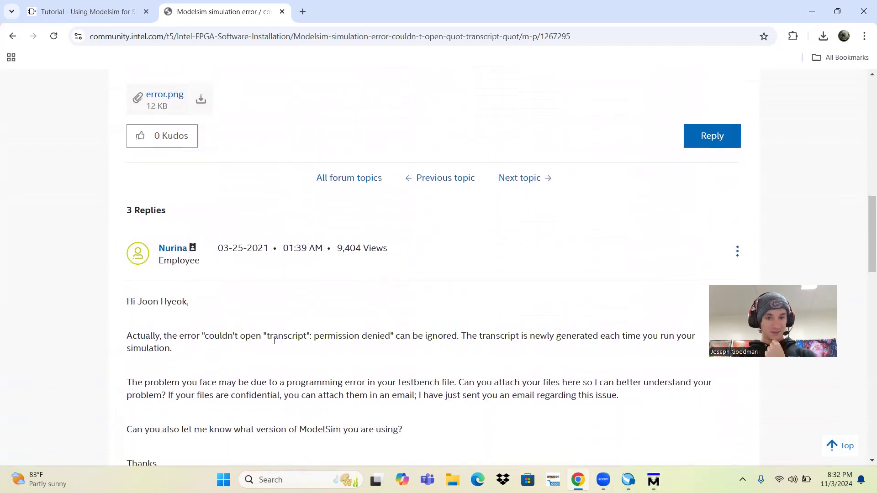
drag(460, 336, 84, 341)
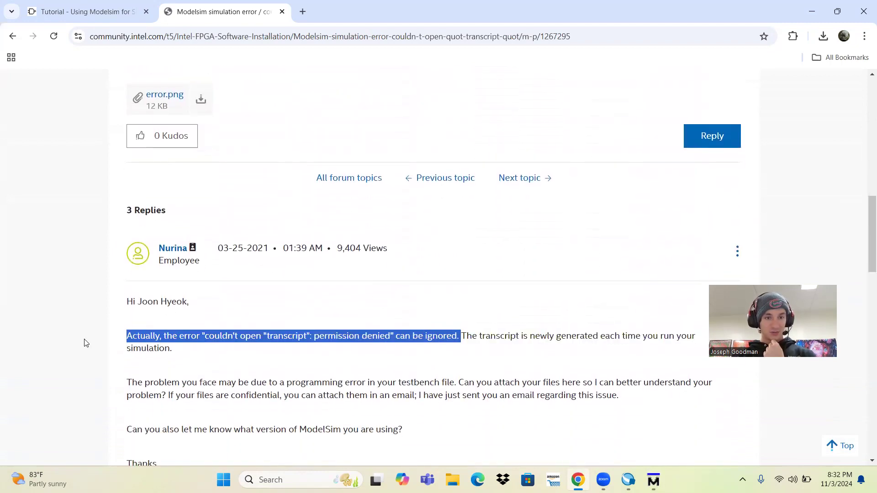
scroll(422, 369, down, 2)
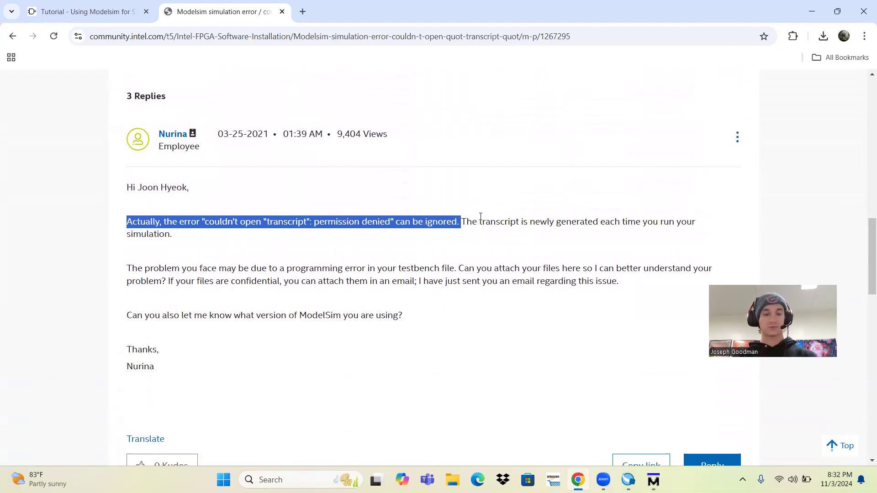
key(ctrl+w)
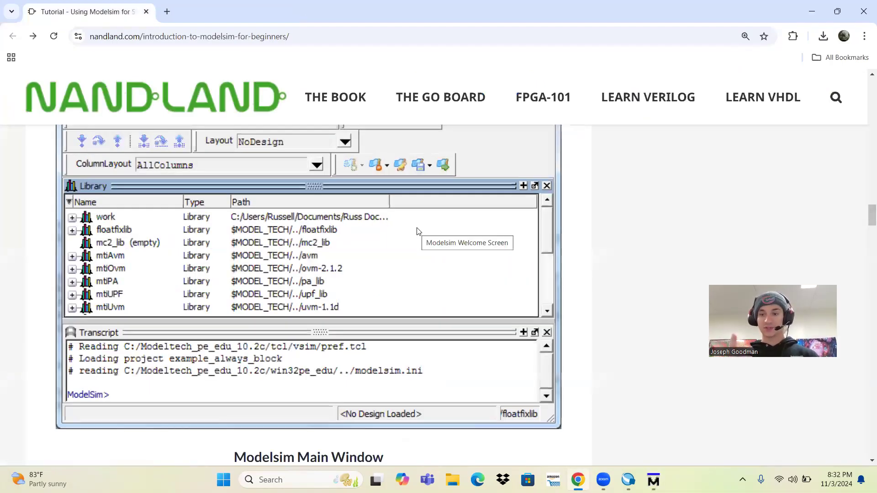
key(alt+Tab)
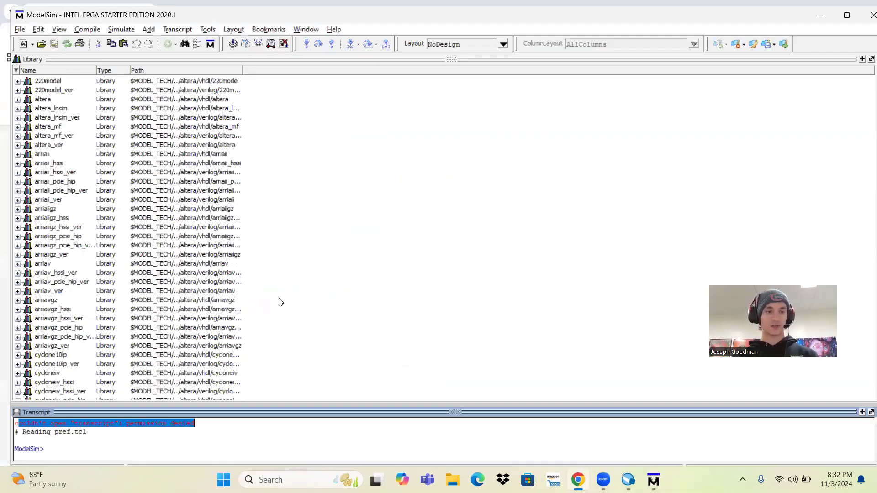
Read the Nandland tutorial's ModelSim main window and Create Project instructions in Chrome, including the project name to use
key(alt+Tab)
scroll(223, 274, up, 2)
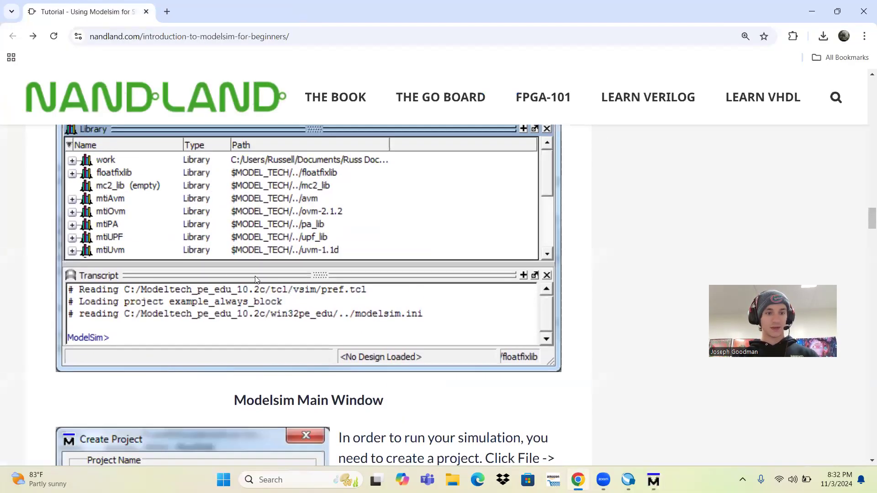
key(alt+Tab)
key(alt+Tab)
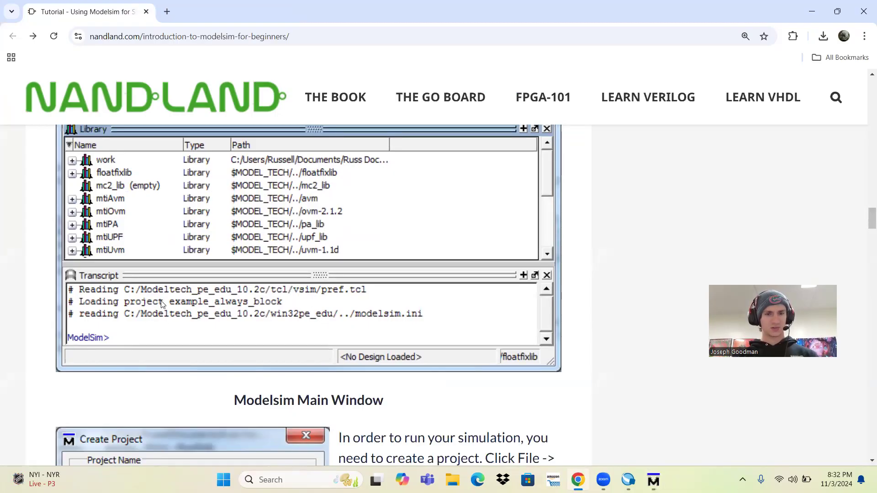
scroll(204, 298, down, 5)
drag(352, 209, 454, 230)
drag(404, 212, 394, 333)
double_click(368, 333)
Switch to ModelSim, start a new project named and_gate, and compare its settings with the tutorial's Create Project section
key(alt+Tab)
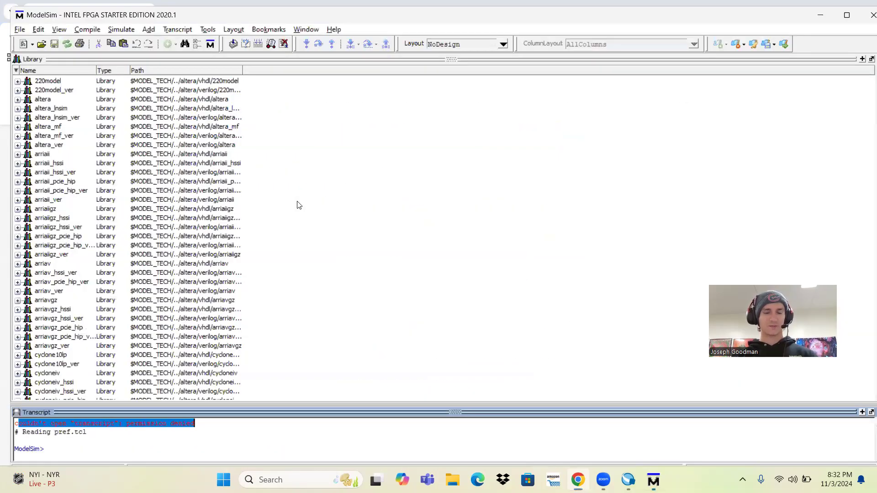
click(20, 29)
mouse_move(24, 41)
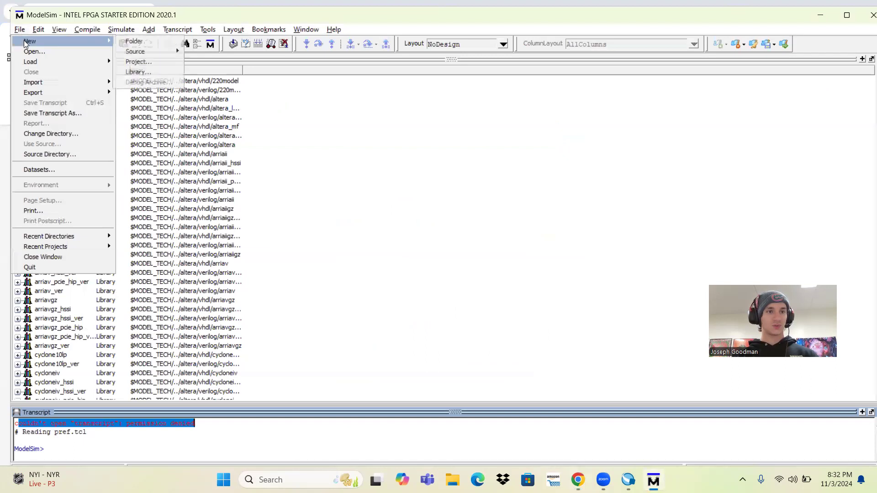
click(139, 61)
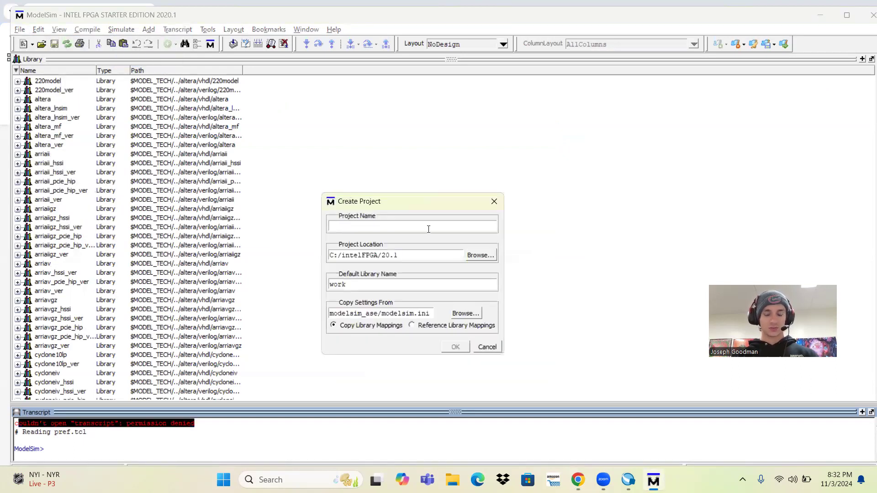
text(and_gate)
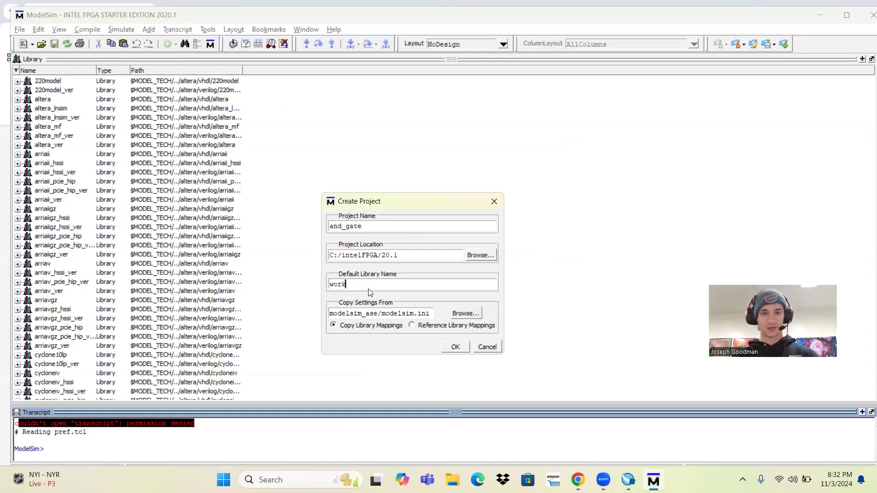
key(alt+Tab)
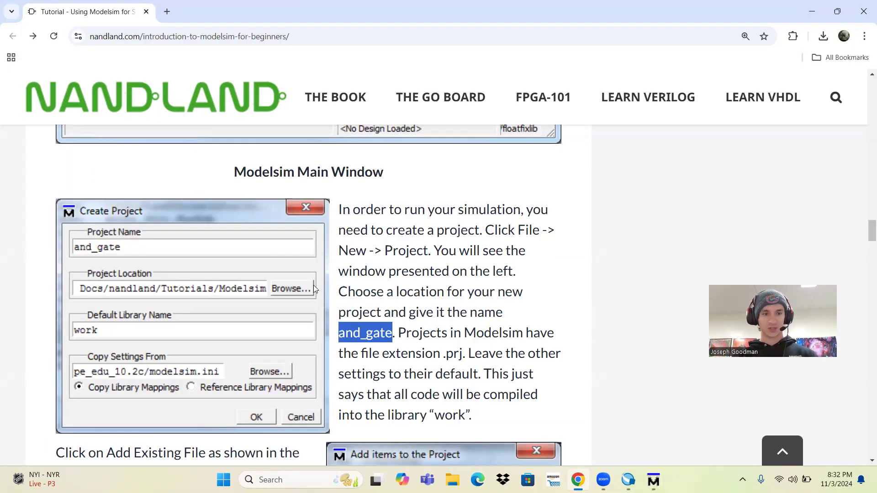
scroll(202, 375, down, 3)
drag(115, 339, 254, 332)
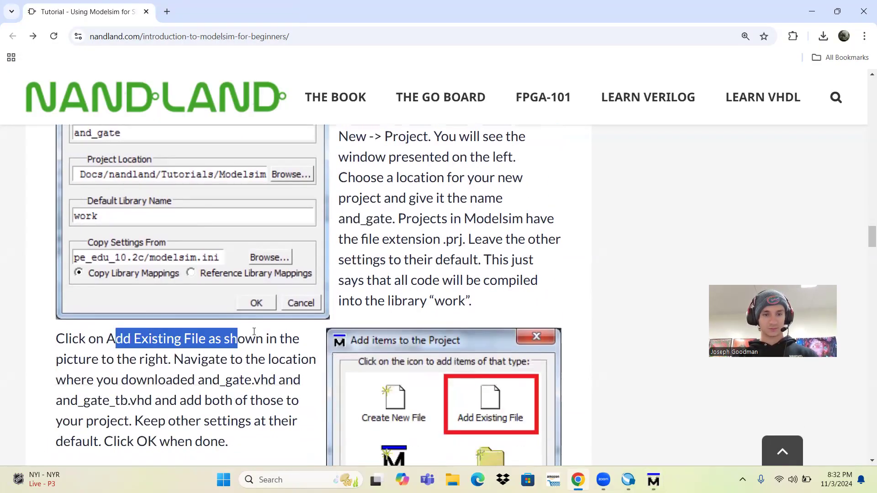
key(alt+Tab)
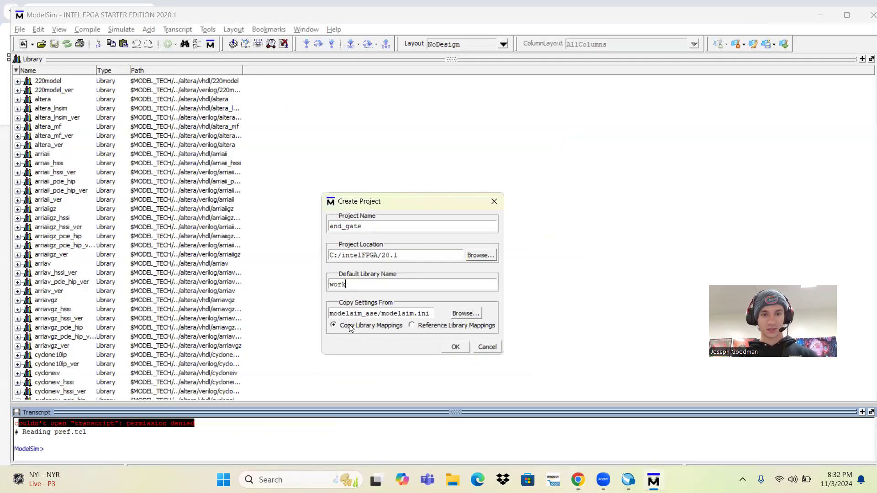
Browse for the project location, go to Documents > 3701_PI, and create a new folder there
click(472, 256)
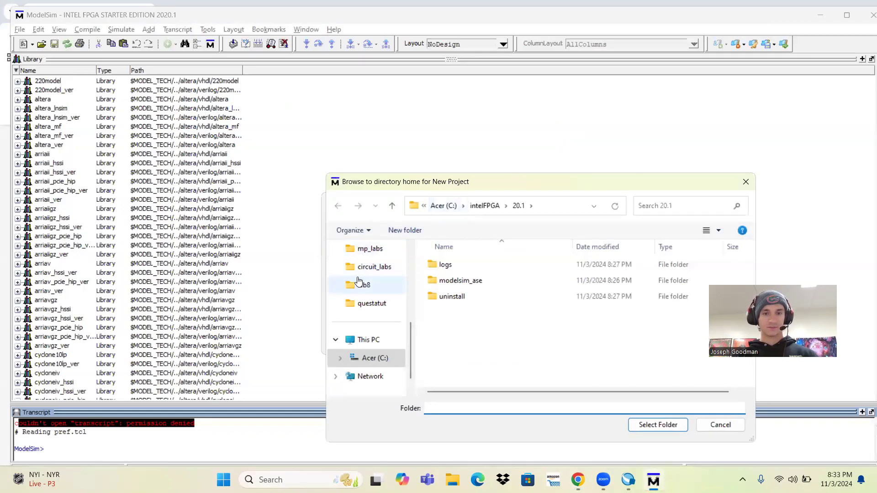
scroll(364, 284, up, 5)
scroll(457, 329, down, 5)
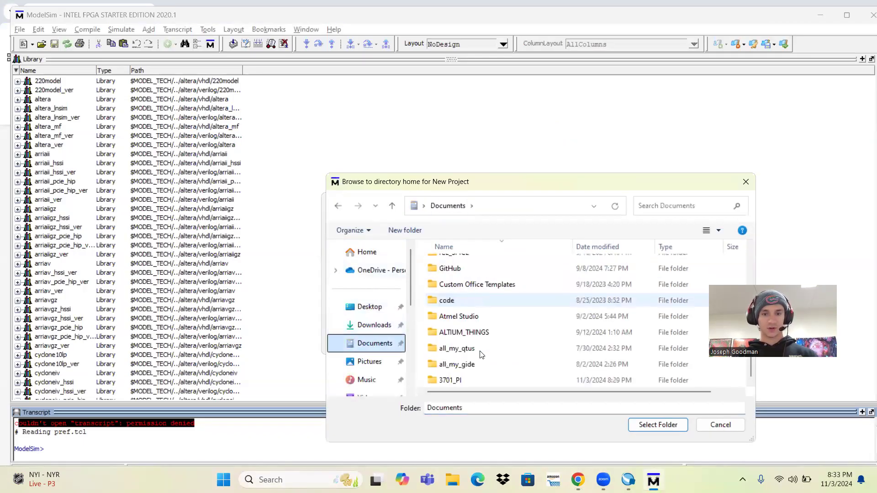
click(479, 380)
double_click(480, 380)
scroll(462, 361, down, 2)
scroll(462, 360, up, 2)
scroll(462, 360, down, 2)
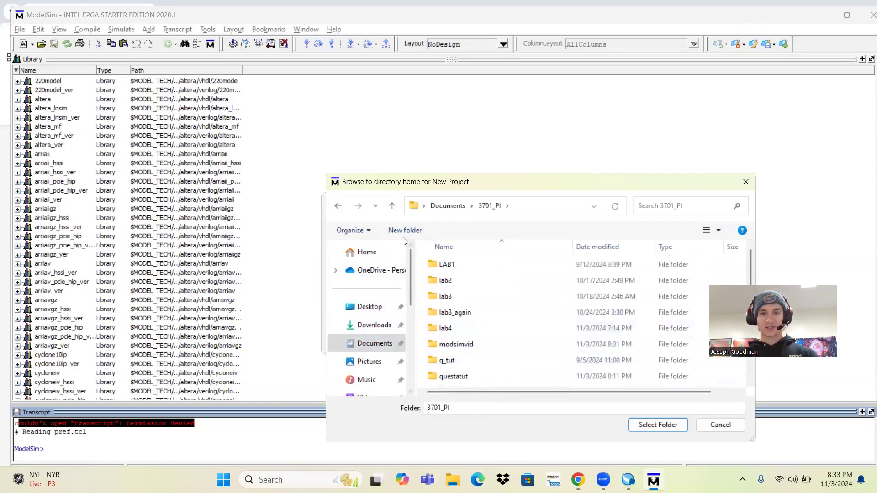
scroll(487, 374, up, 2)
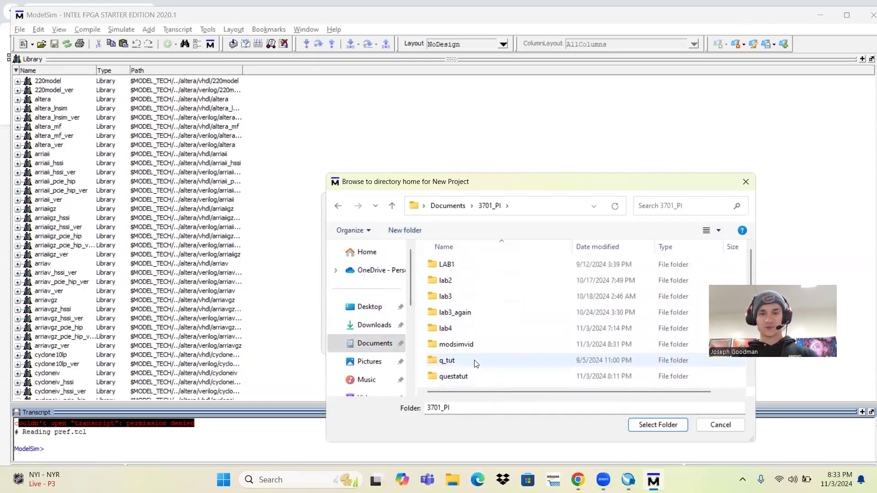
scroll(475, 363, down, 2)
scroll(474, 362, up, 2)
scroll(471, 358, down, 2)
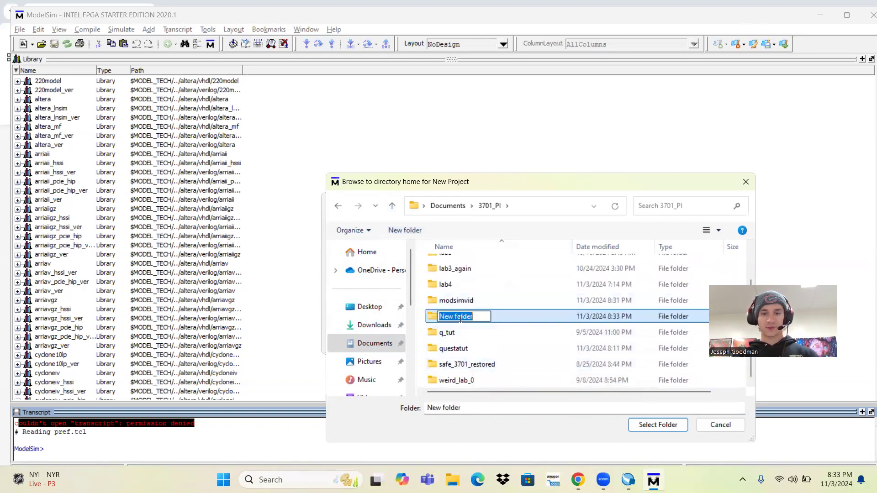
Name the new folder the_model_sim_tut and select it as the and_gate project's location
text(the_model_som)
key(BackSpace)
key(BackSpace)
text(im)
key(BackSpace)
key(BackSpace)
text(im_tut)
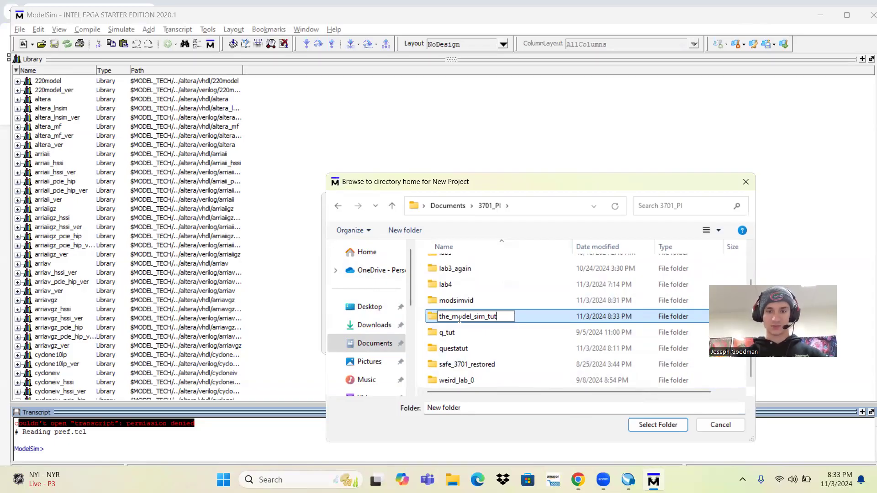
key(Return)
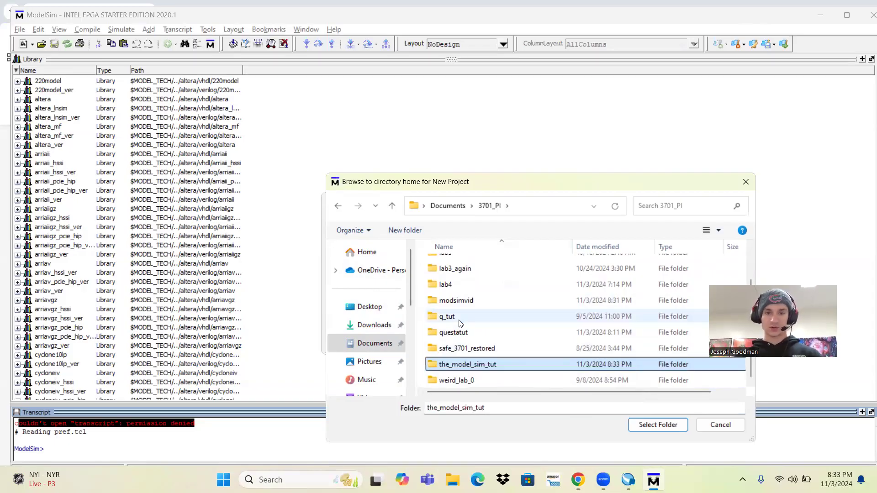
double_click(477, 368)
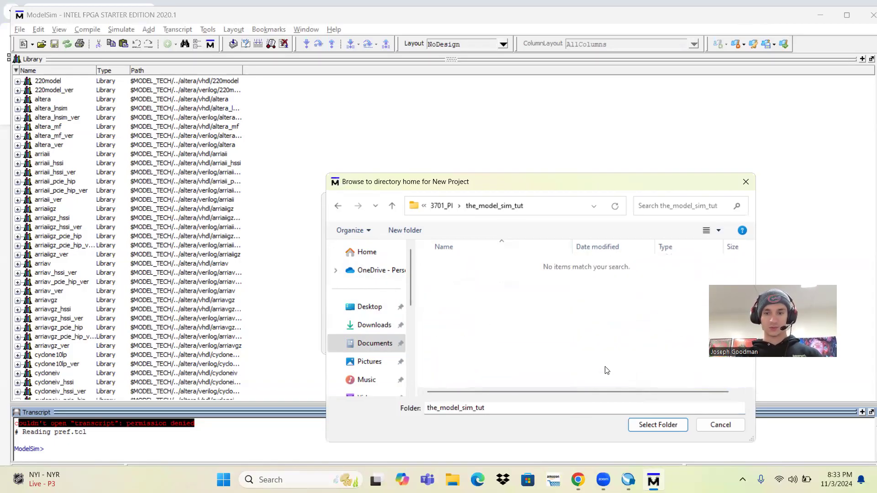
click(643, 425)
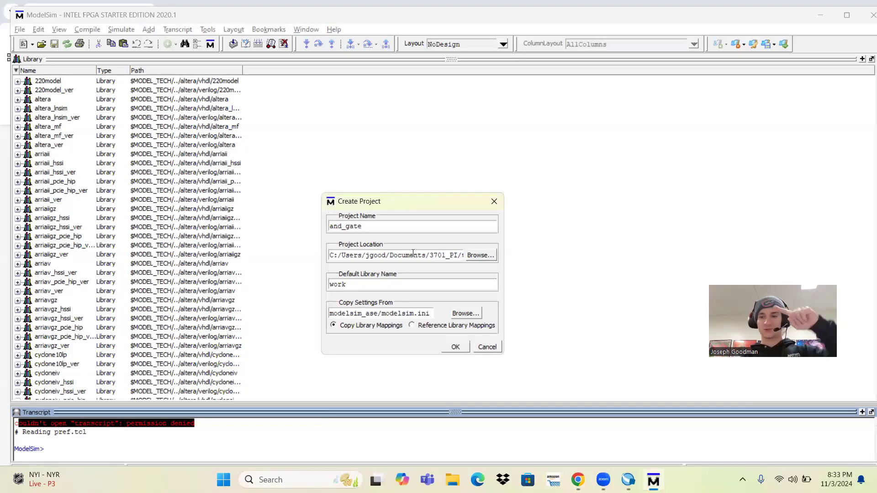
Launch Paint 3D, sketch a bracketed folder diagram labelled lab4, Q and M with the Marker, and close Paint 3D
key(super)
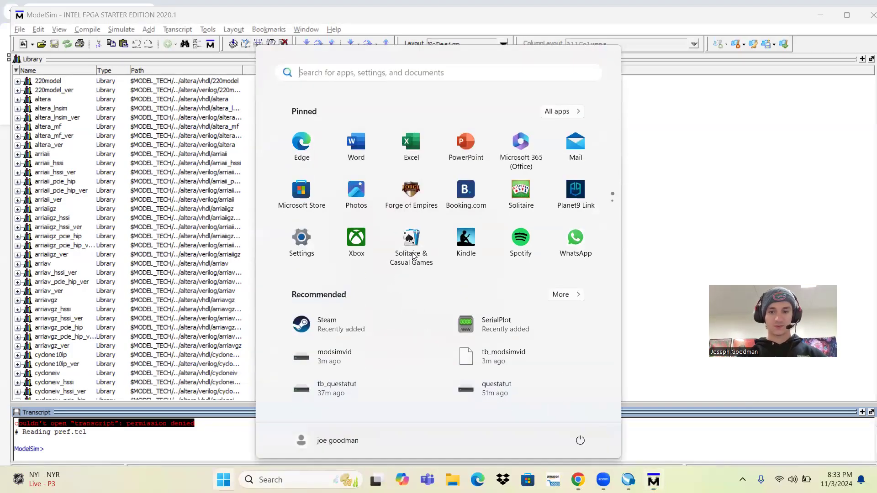
text(pain)
key(Return)
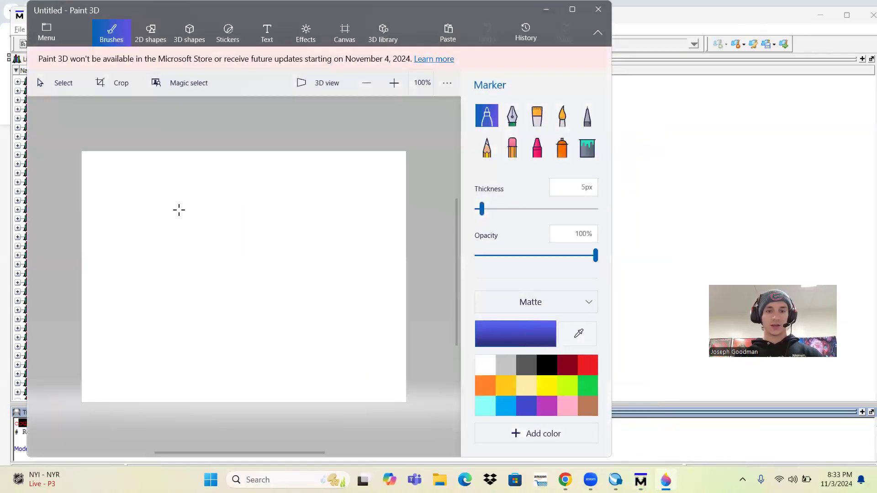
drag(147, 211, 174, 210)
drag(162, 251, 232, 251)
drag(185, 283, 262, 283)
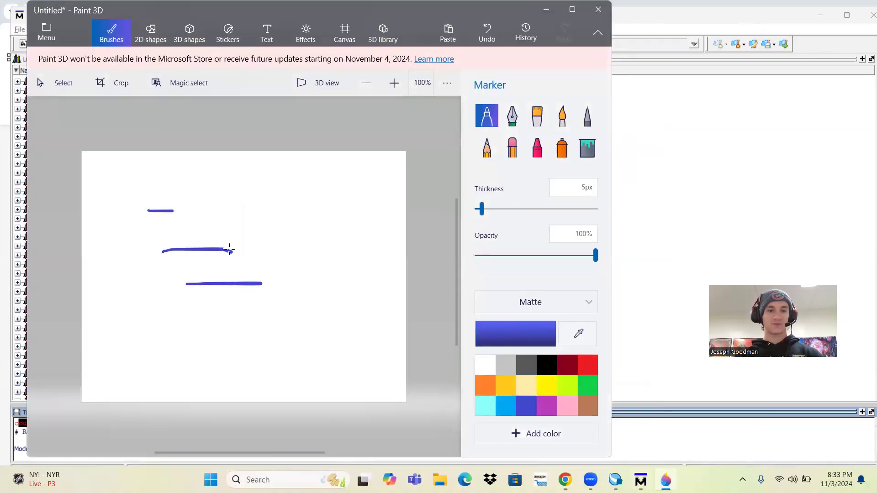
drag(233, 188, 240, 210)
mouse_move(259, 182)
mouse_down()
mouse_move(250, 196)
mouse_move(285, 183)
mouse_move(283, 220)
mouse_up()
mouse_move(259, 244)
mouse_down()
mouse_move(276, 241)
mouse_move(255, 242)
mouse_move(307, 291)
mouse_up()
mouse_move(154, 211)
mouse_down()
mouse_move(152, 265)
mouse_move(191, 294)
mouse_up()
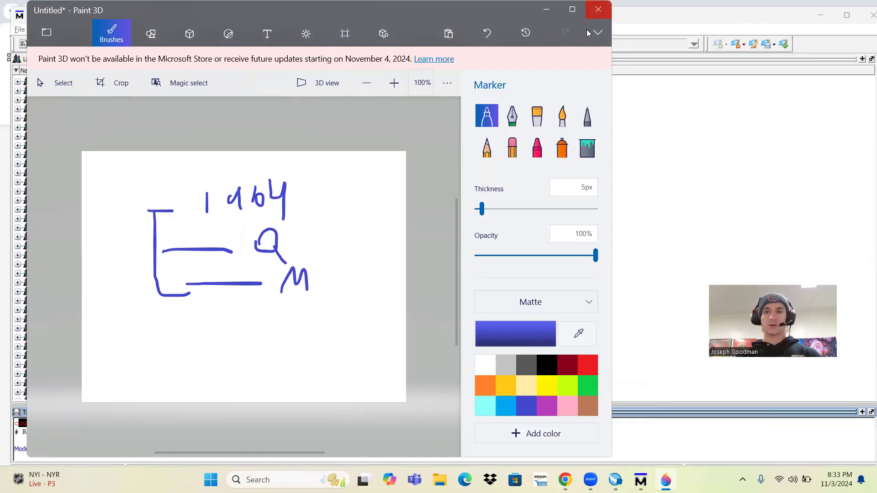
click(598, 9)
click(319, 257)
Create the and_gate project with the remaining default settings, and consult the tutorial's Add Existing File instructions in Chrome
click(446, 346)
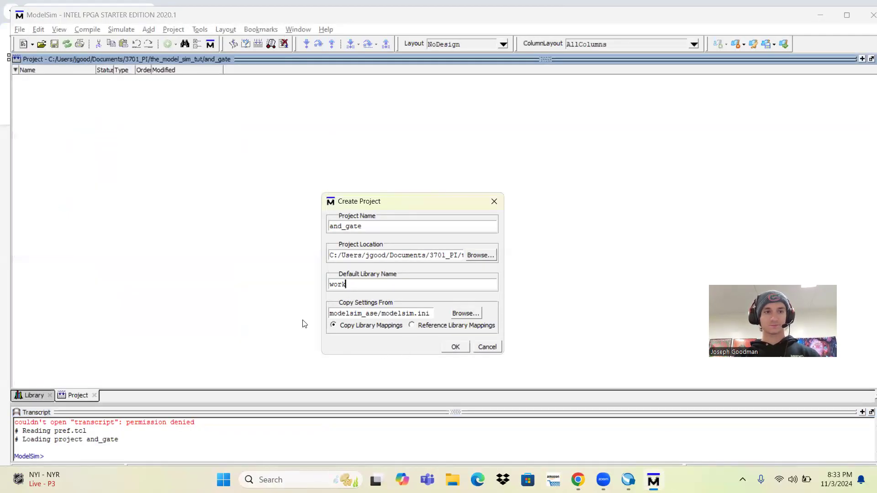
key(alt+Tab)
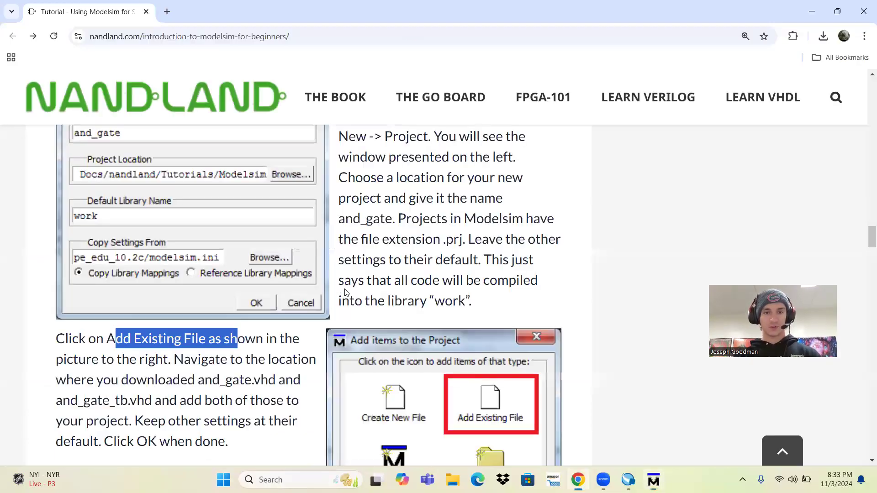
scroll(106, 278, down, 2)
drag(72, 224, 285, 224)
drag(107, 245, 211, 243)
drag(271, 244, 309, 245)
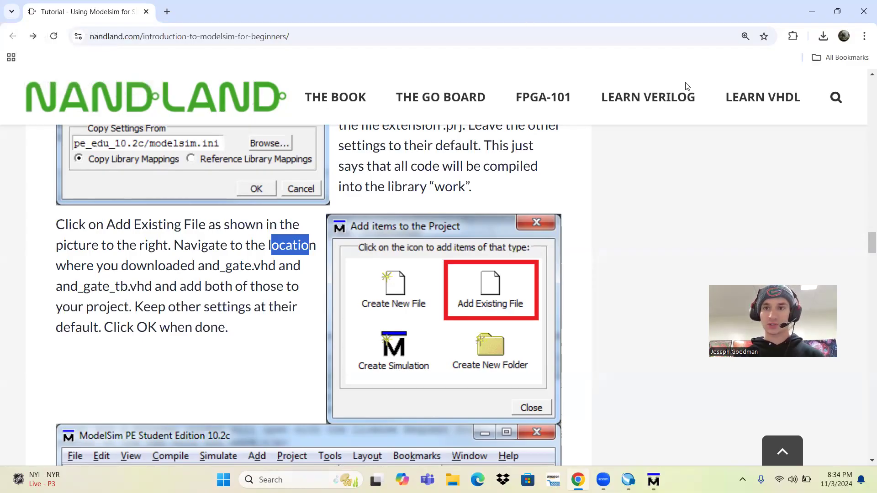
key(alt+Tab)
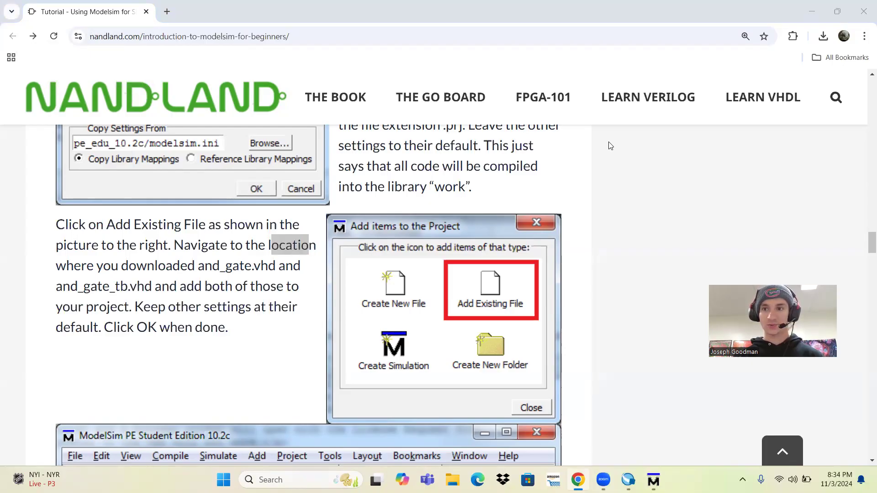
click(575, 153)
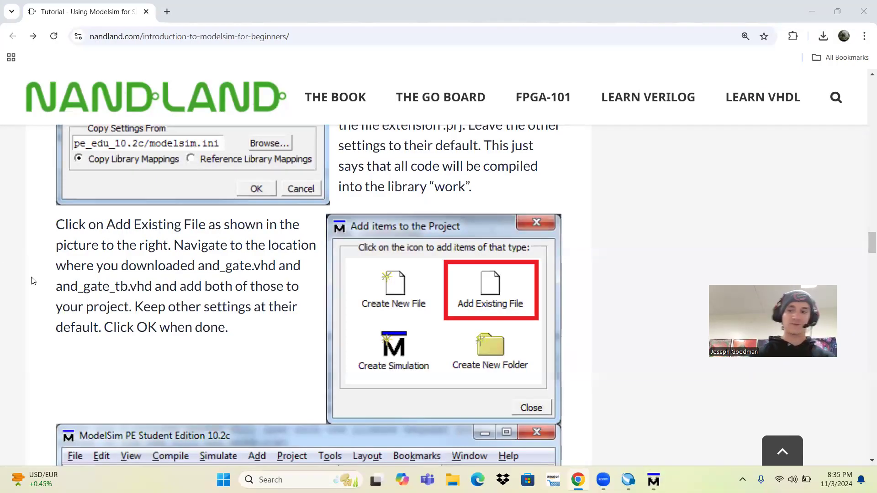
Reread how the tutorial adds and_gate.vhd and and_gate_tb.vhd to the project with the other settings at default
drag(69, 225, 261, 262)
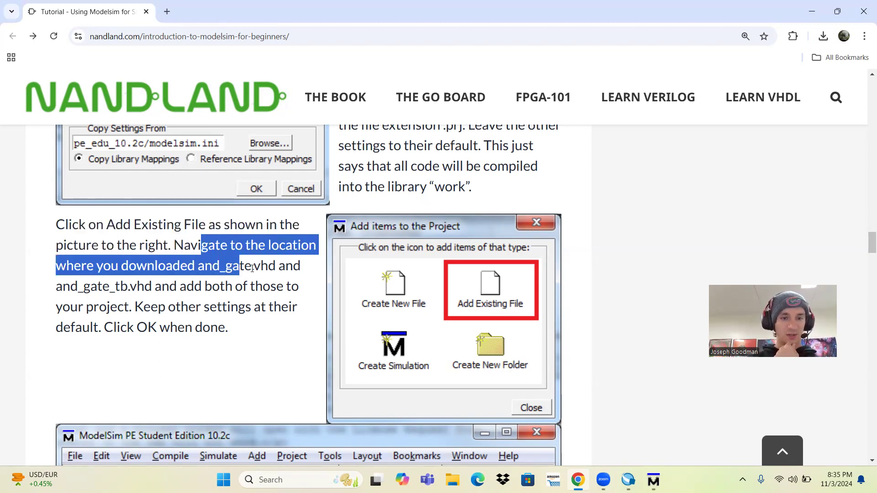
drag(200, 267, 269, 269)
drag(64, 287, 100, 307)
drag(175, 306, 225, 327)
scroll(287, 329, down, 1)
scroll(286, 329, down, 2)
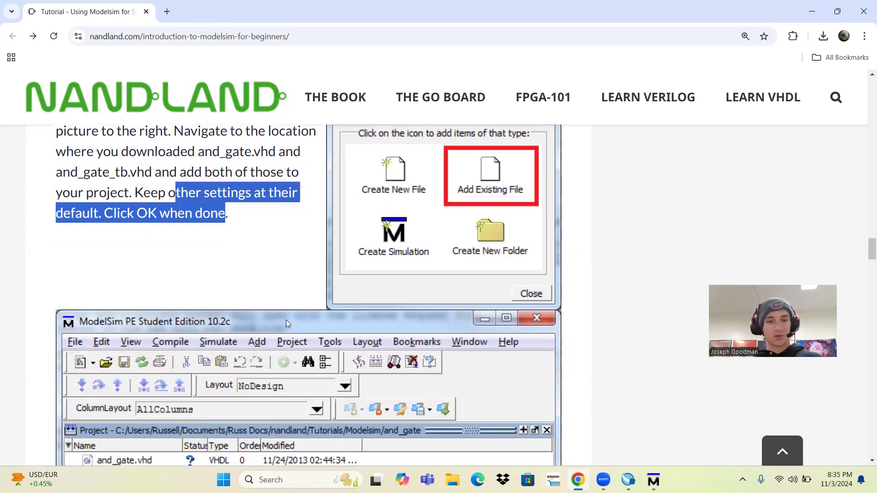
scroll(286, 320, up, 3)
Switch to ModelSim, choose to add existing files to the project, and browse to the modsimvid folder in Documents > 3701_PI
key(alt+Tab)
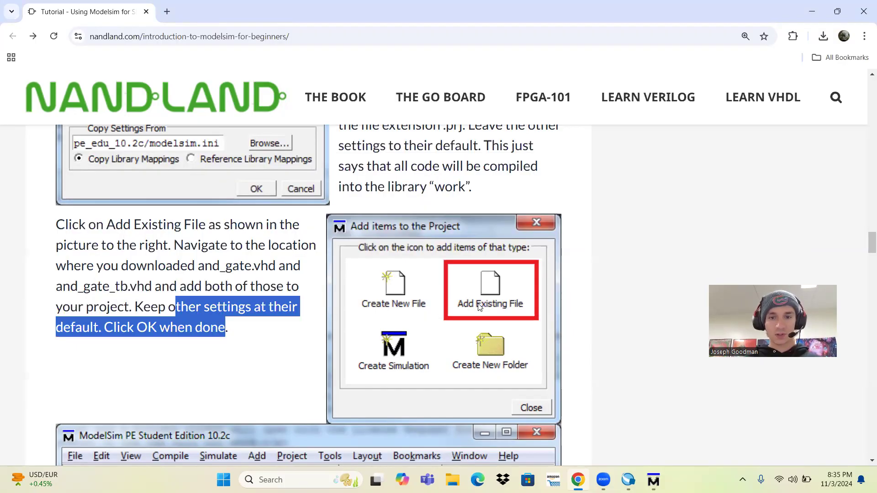
key(alt+Tab)
key(alt+Tab)
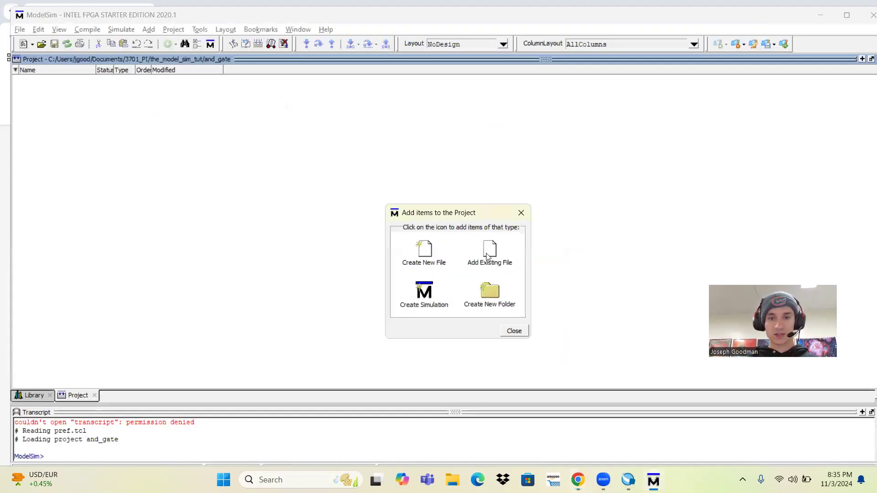
click(490, 251)
click(548, 271)
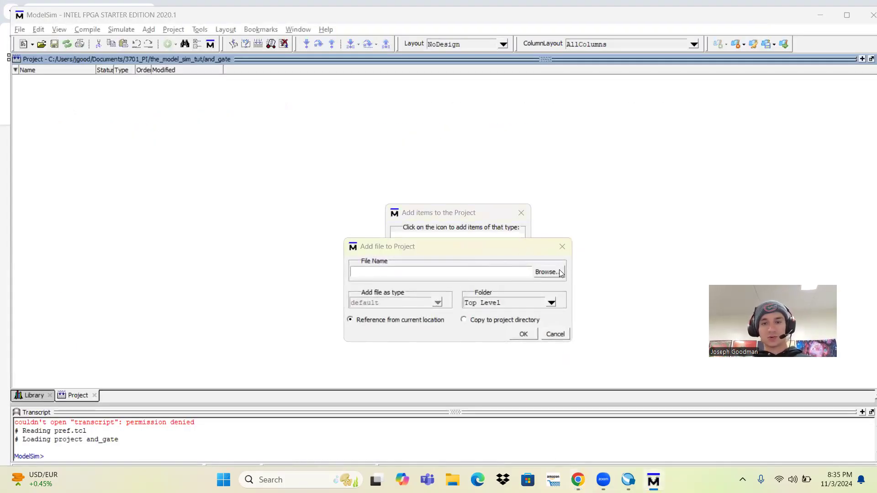
click(464, 206)
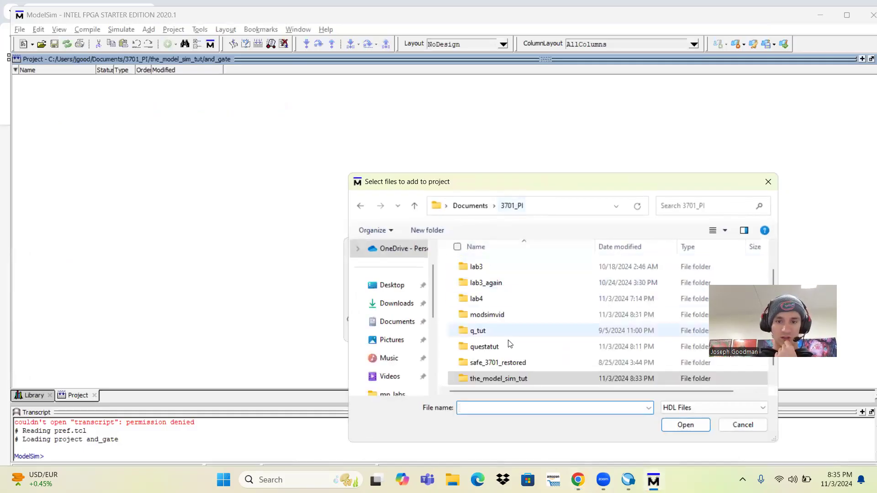
scroll(514, 366, down, 1)
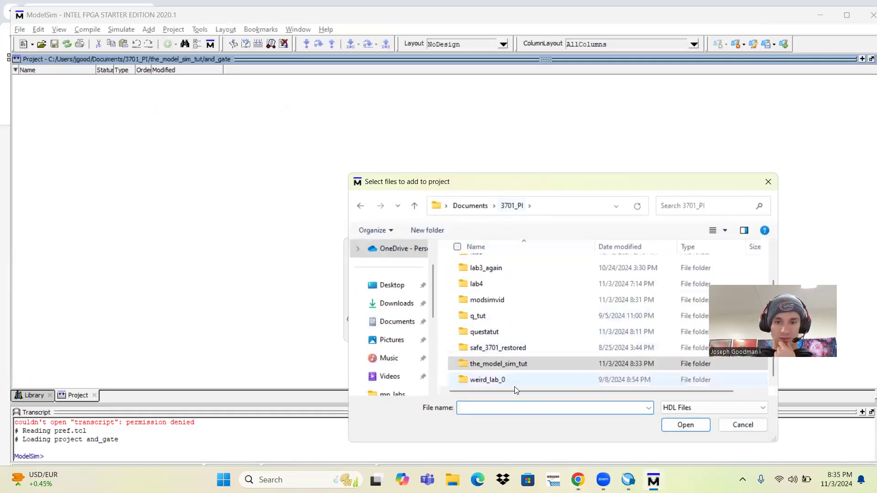
click(501, 329)
click(498, 300)
double_click(498, 299)
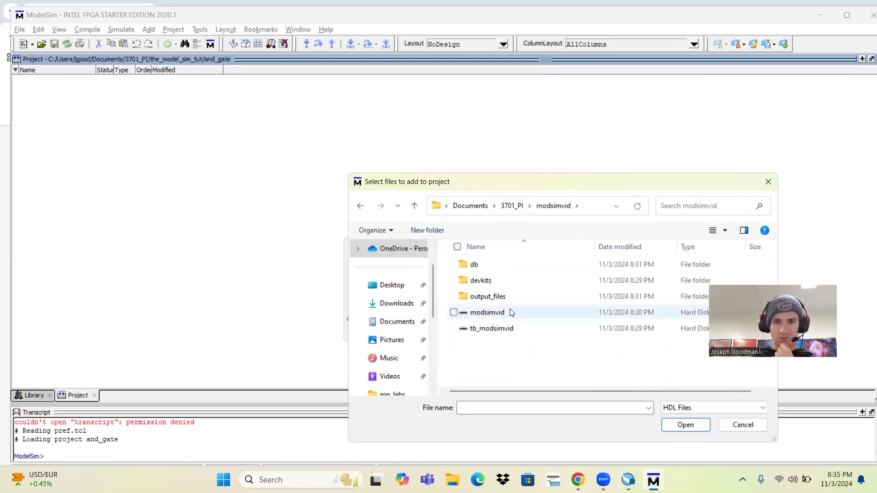
Add modsimvid and tb_modsimvid to the project's Top Level folder, referenced from their current location
click(503, 313)
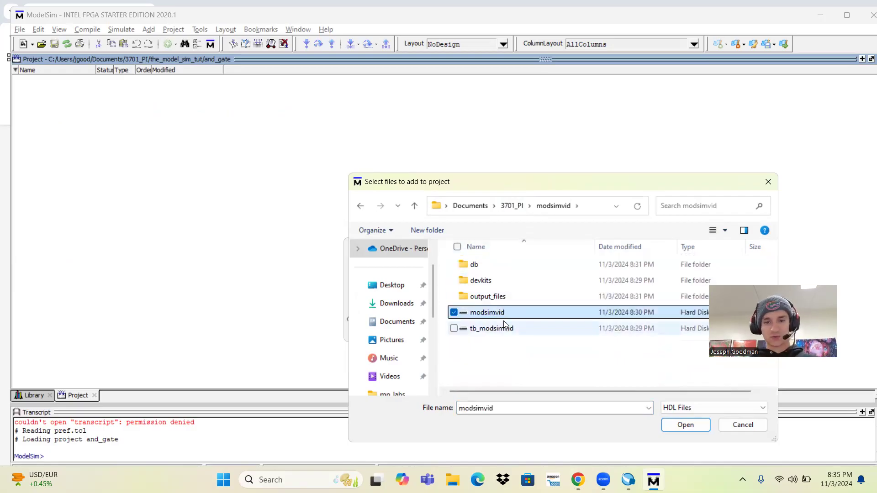
ctrl+click(503, 325)
click(669, 429)
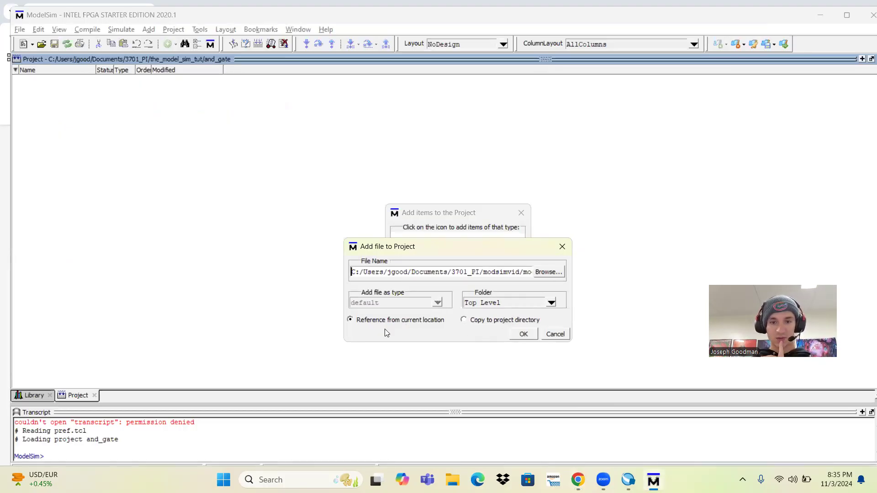
click(519, 334)
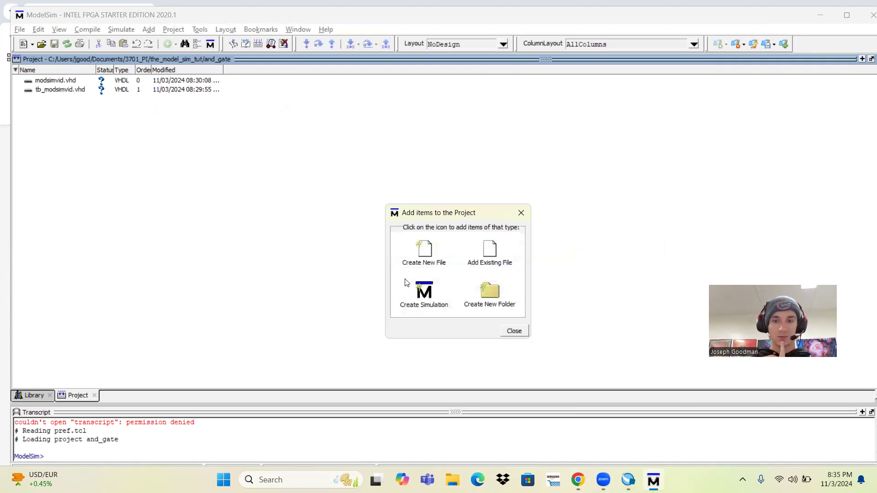
Compare the added files in ModelSim with the tutorial's project window screenshot in Chrome
key(alt+Tab)
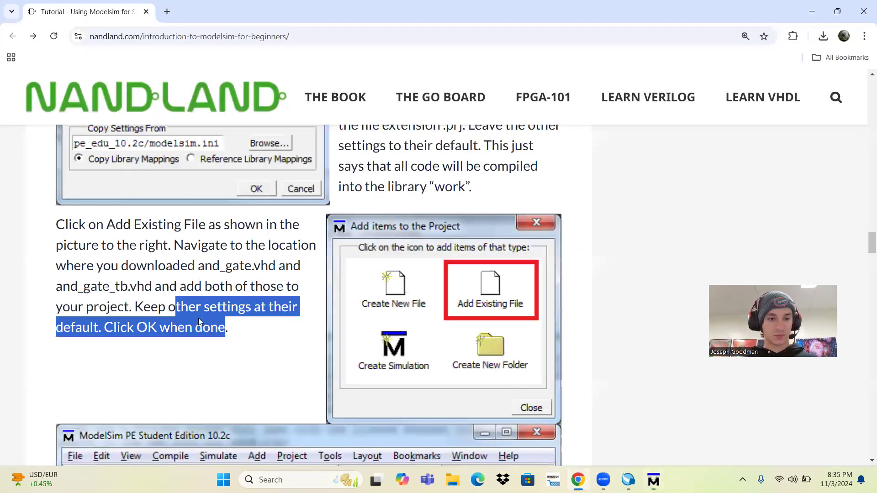
scroll(193, 318, down, 7)
scroll(168, 328, down, 2)
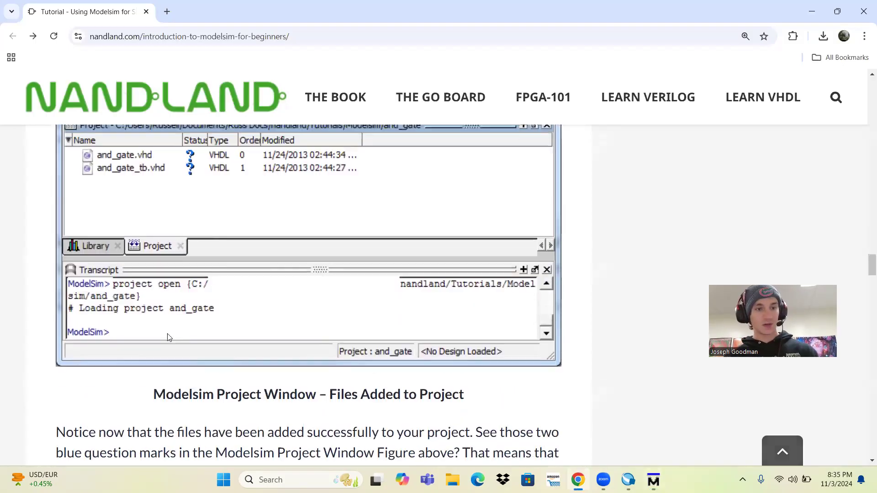
scroll(168, 328, up, 2)
key(alt+Tab)
key(alt+Tab)
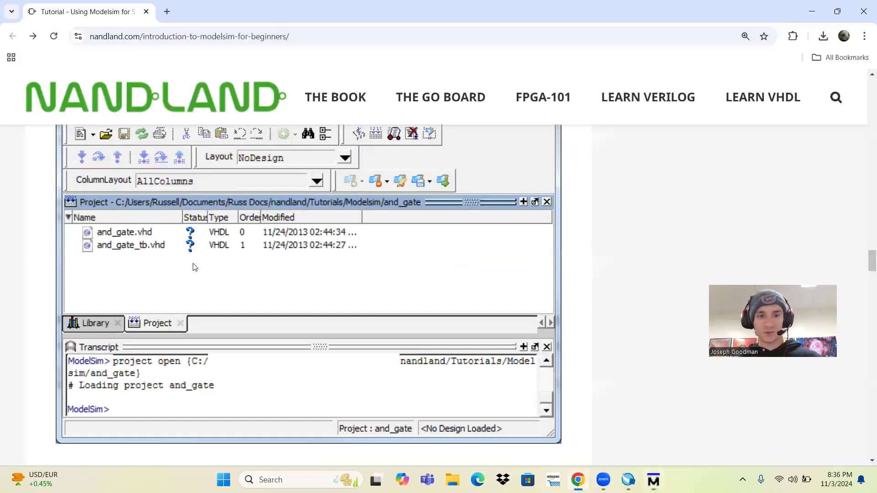
key(alt+Tab)
key(alt+Tab)
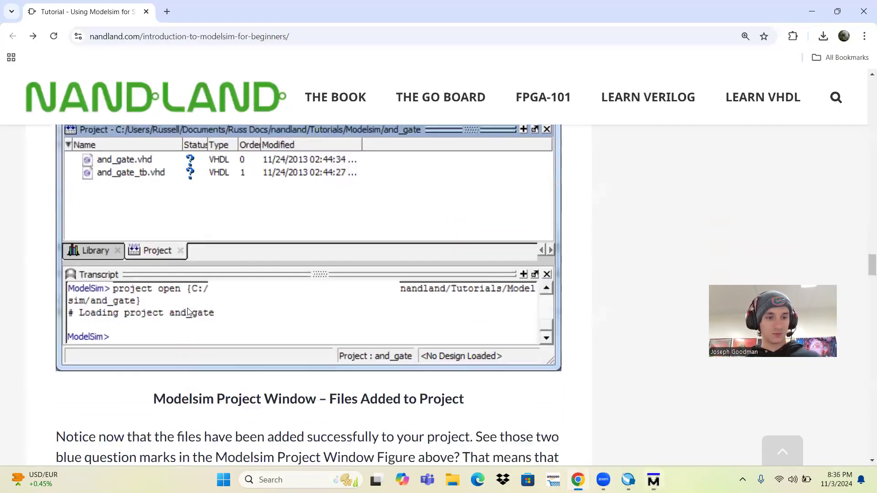
Read the tutorial's explanation of the blue question marks and its Compile All instructions
scroll(200, 157, down, 3)
drag(340, 283, 189, 305)
click(510, 280)
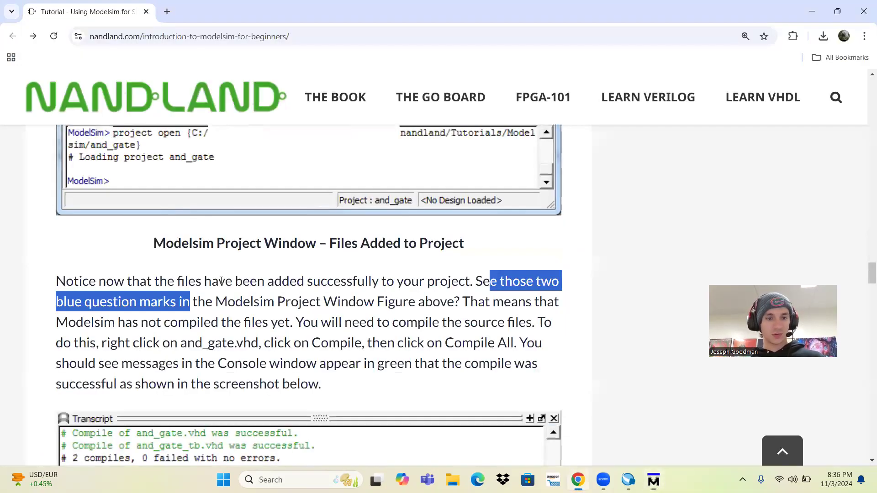
drag(215, 301, 355, 303)
drag(460, 303, 285, 321)
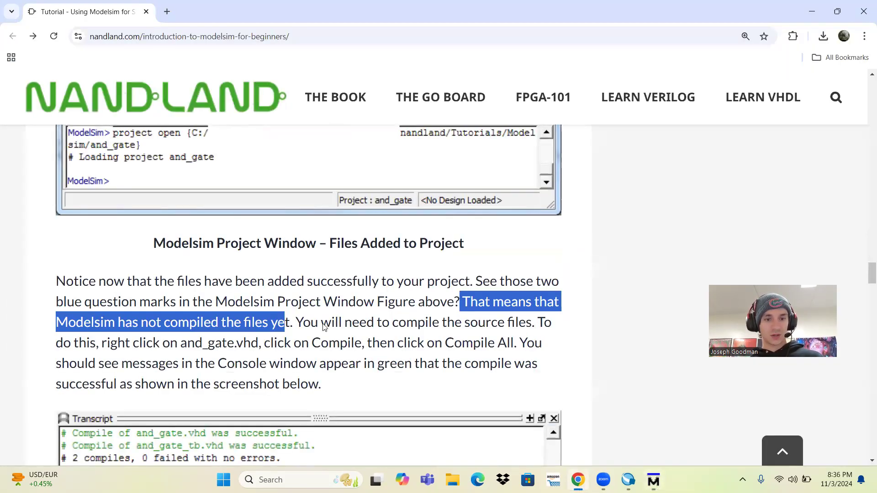
drag(303, 323, 250, 344)
drag(181, 342, 497, 343)
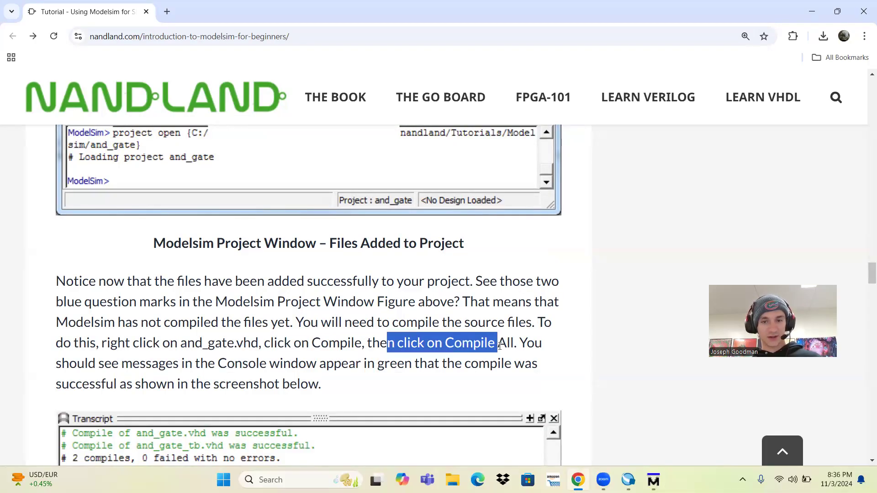
key(alt)
scroll(161, 365, down, 1)
drag(364, 305, 322, 327)
Return to ModelSim, dismiss the Add items to the Project dialog, and compile all project files
key(alt+Tab)
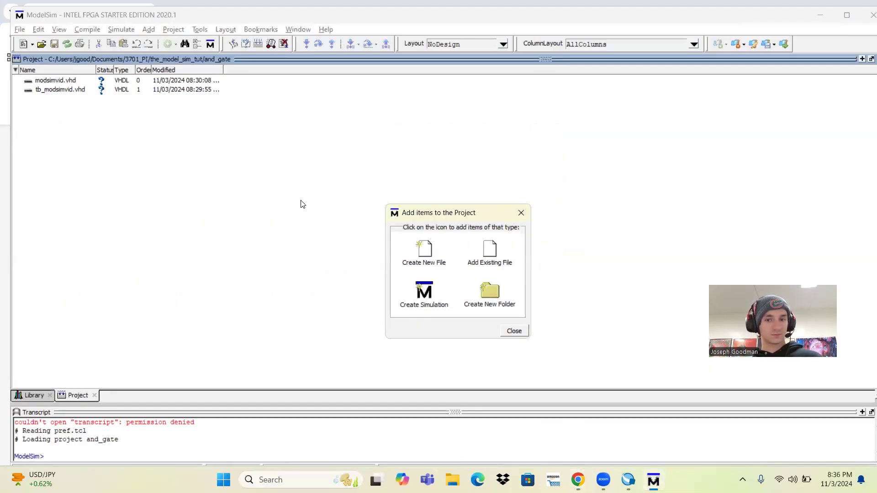
click(513, 331)
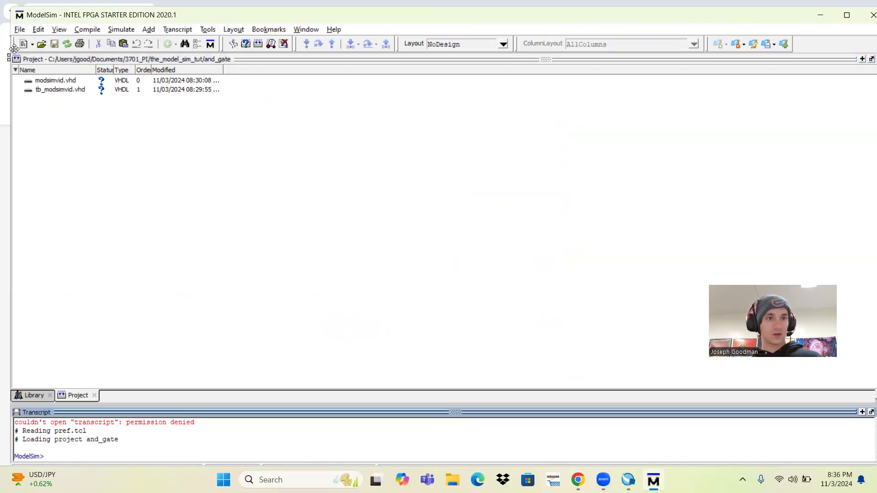
right_click(69, 81)
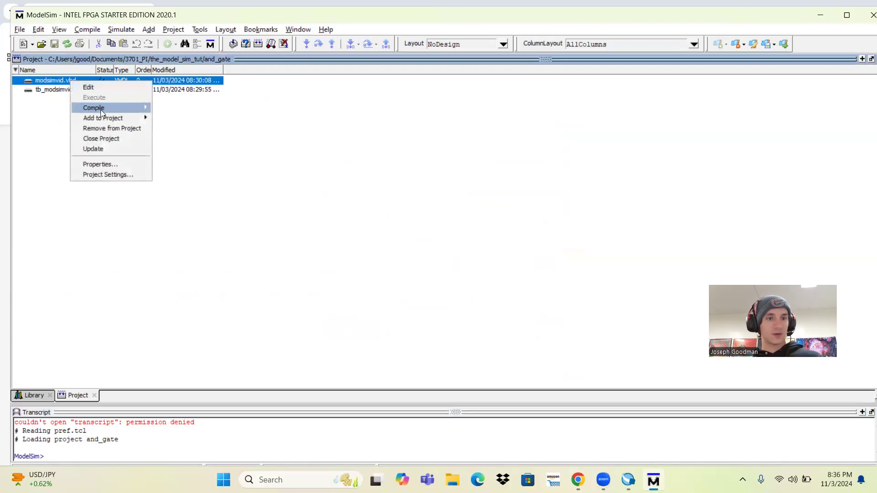
click(178, 117)
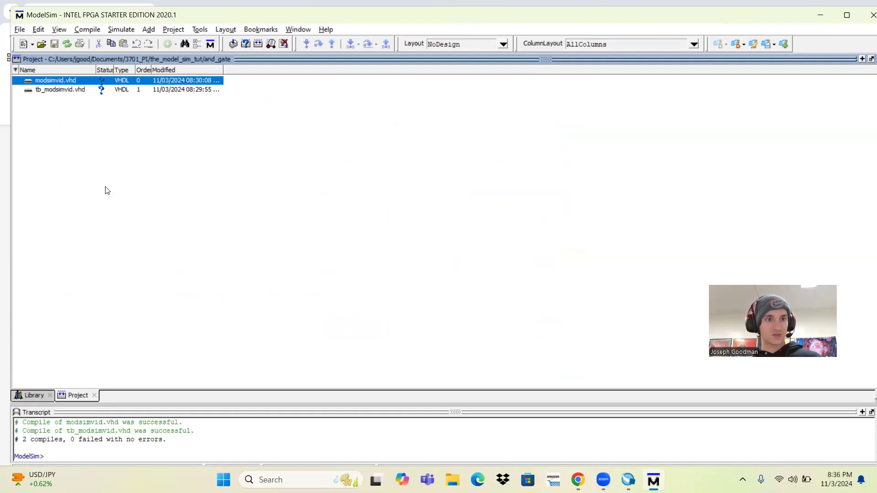
click(103, 93)
click(102, 80)
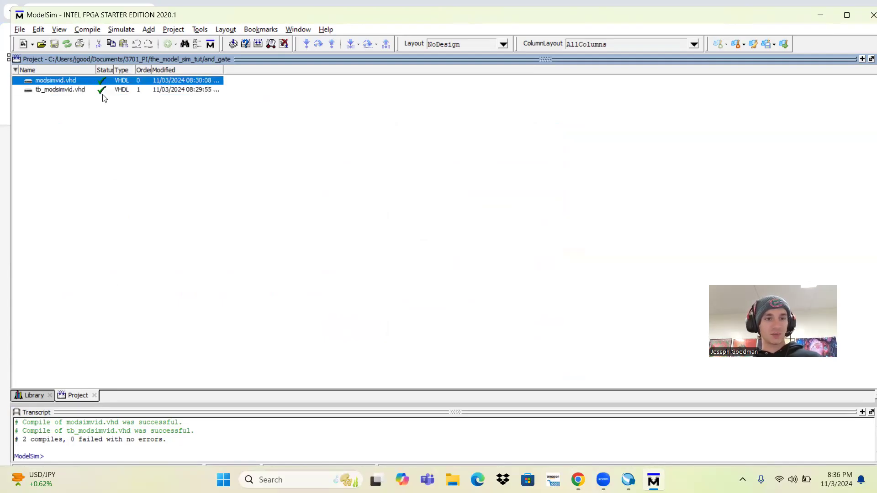
Return to the tutorial in Chrome and read its successful compile results and how to open the Start Simulation window
key(alt+Tab)
scroll(279, 260, down, 5)
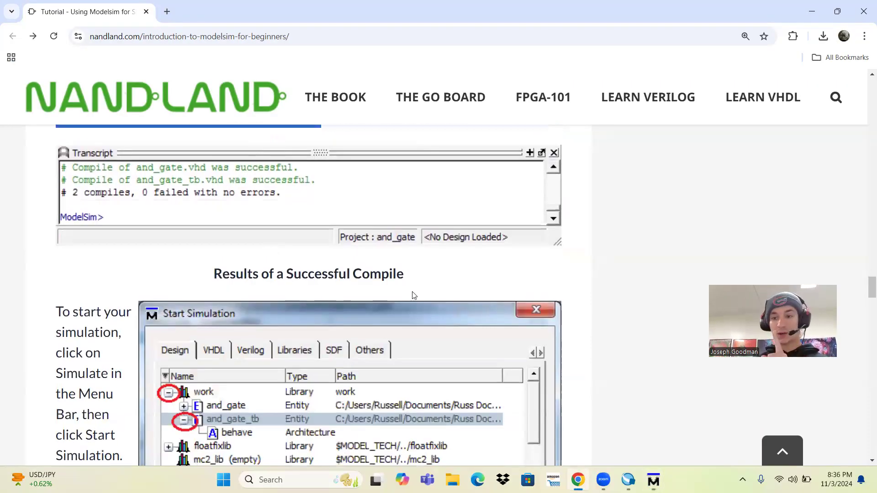
scroll(412, 295, down, 1)
drag(381, 254, 244, 255)
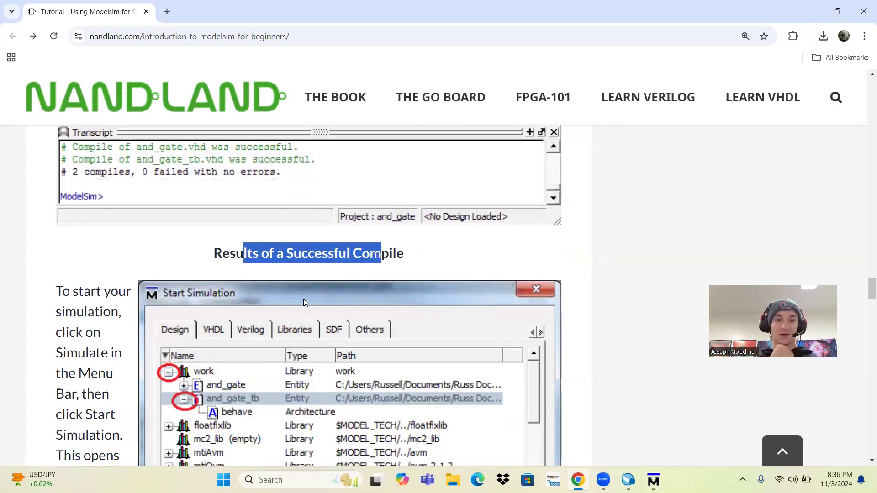
scroll(78, 185, down, 3)
drag(78, 185, 102, 265)
click(81, 281)
scroll(82, 247, down, 1)
scroll(103, 275, down, 1)
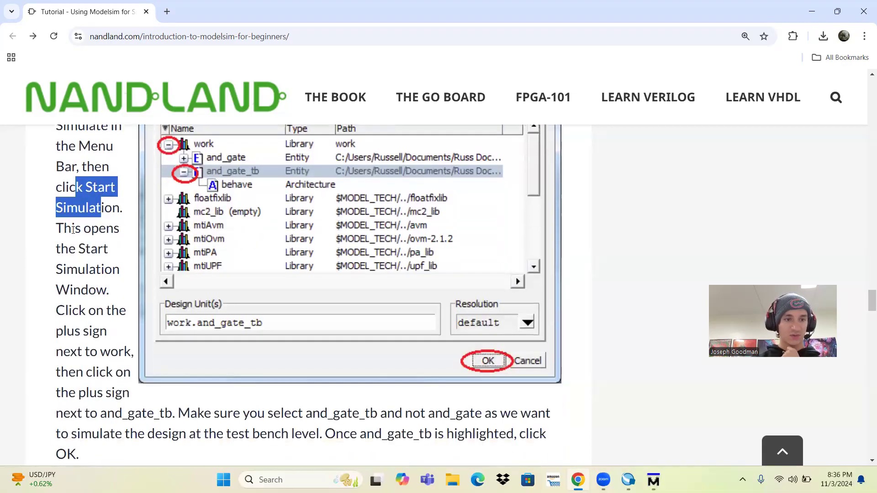
drag(65, 228, 90, 248)
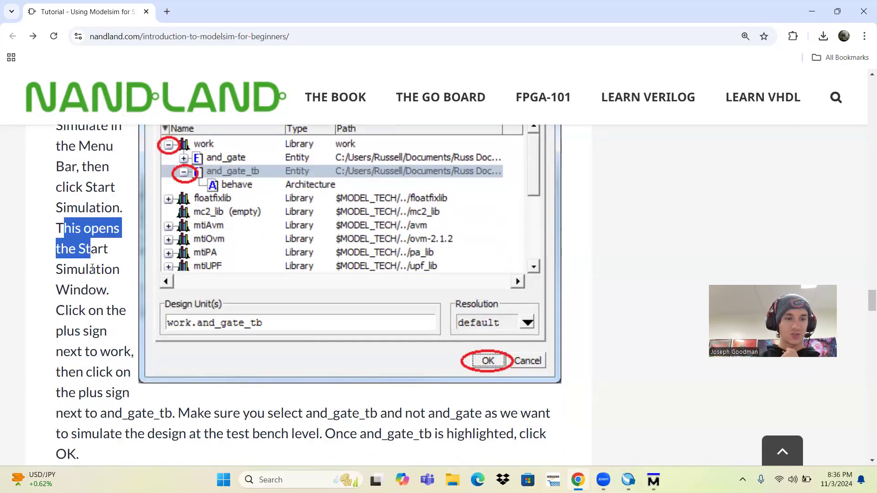
scroll(85, 287, down, 2)
scroll(63, 235, up, 5)
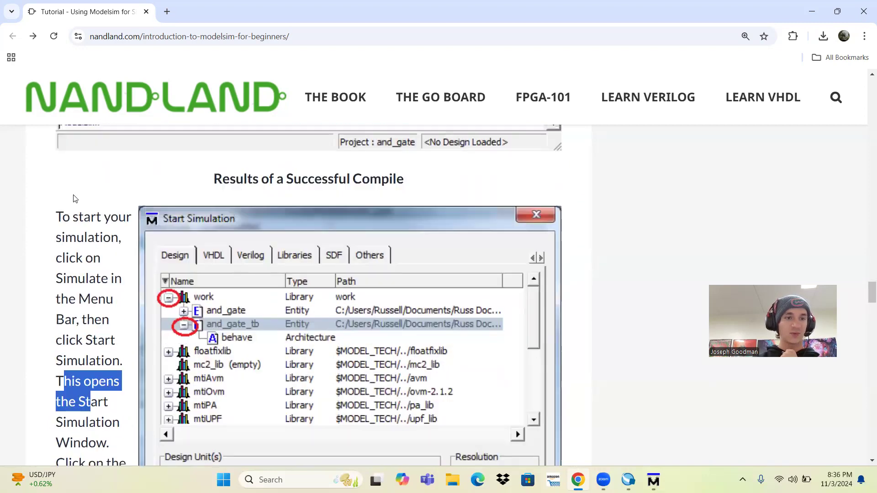
Reread the whole Start Simulation paragraph beside its screenshot, at a smaller page scale
drag(63, 235, 263, 383)
scroll(263, 383, up, 3)
scroll(141, 233, down, 3)
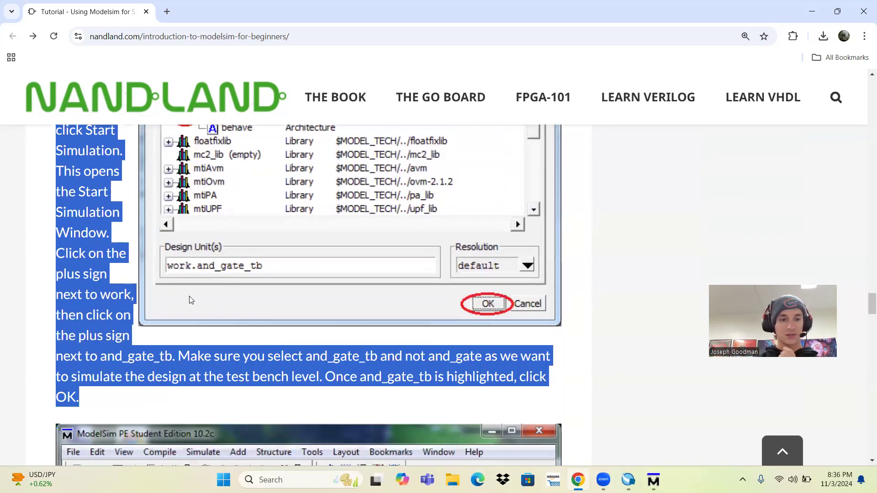
ctrl+scroll(213, 306, down, 5)
ctrl+scroll(213, 306, up, 3)
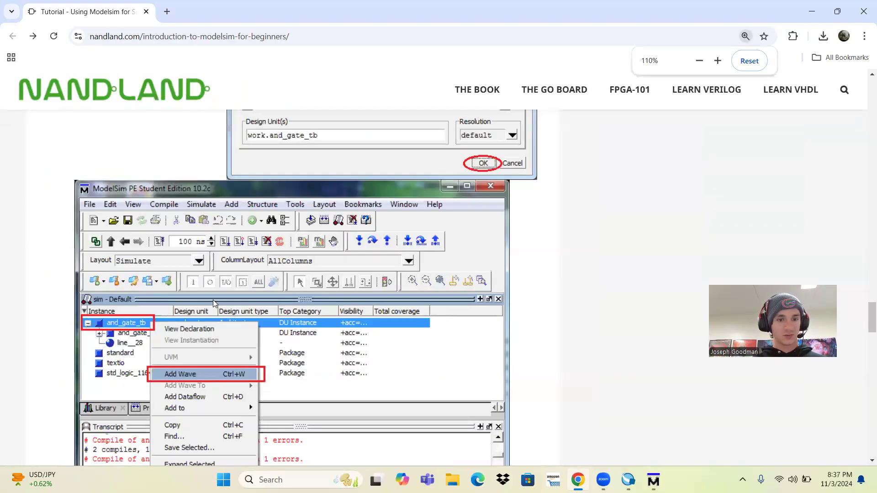
ctrl+scroll(213, 303, down, 3)
scroll(238, 280, up, 6)
drag(167, 229, 277, 293)
click(222, 292)
click(184, 236)
drag(161, 226, 205, 248)
click(175, 225)
Open Start Simulation in ModelSim and expand the work library and its and_gate_tb entity, following the tutorial
key(alt+Tab)
click(118, 29)
click(134, 41)
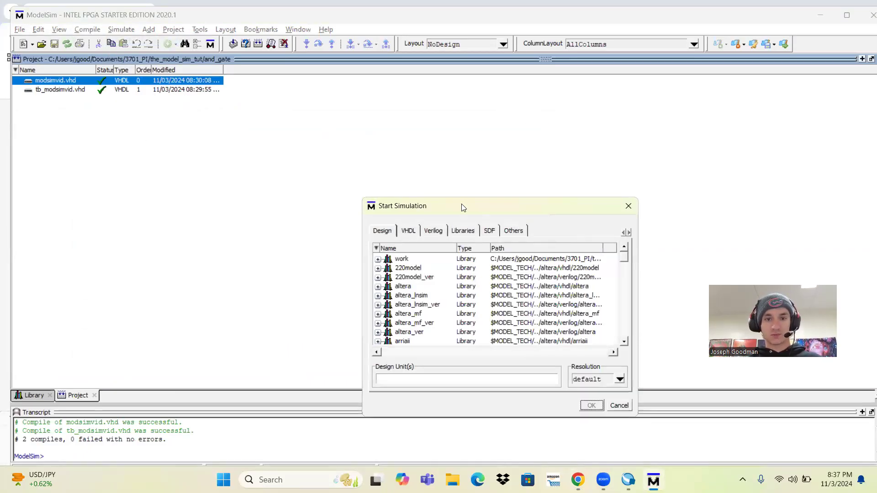
key(alt+Tab)
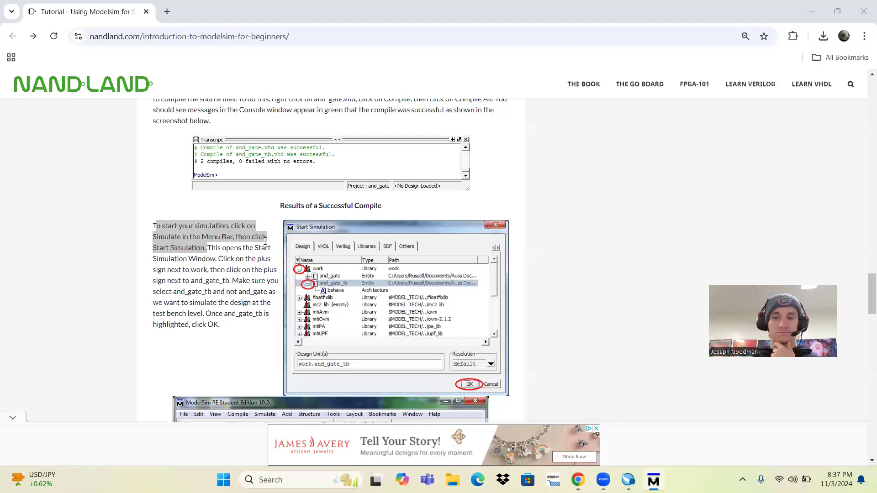
drag(226, 247, 217, 270)
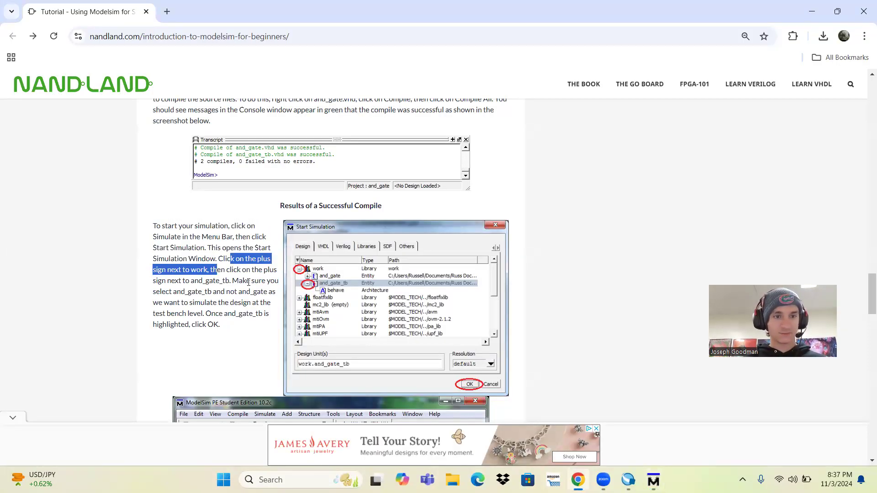
key(alt+Tab)
click(244, 178)
key(alt+Tab)
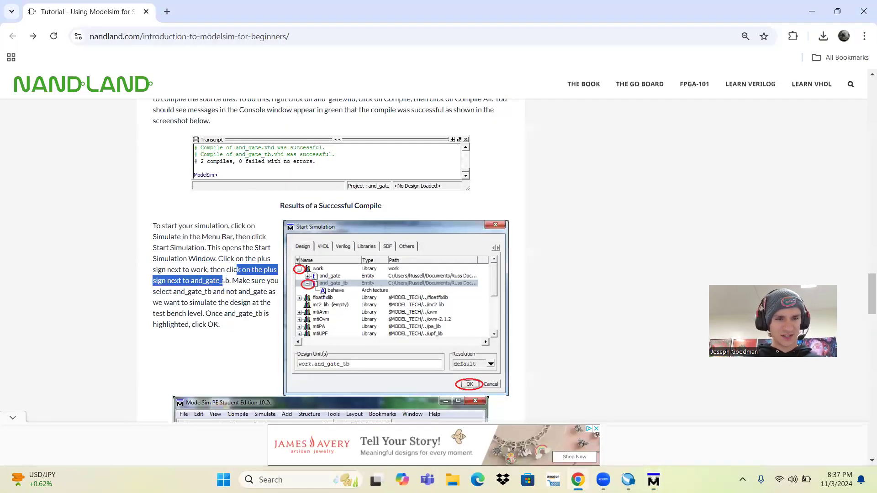
key(alt+Tab)
click(254, 196)
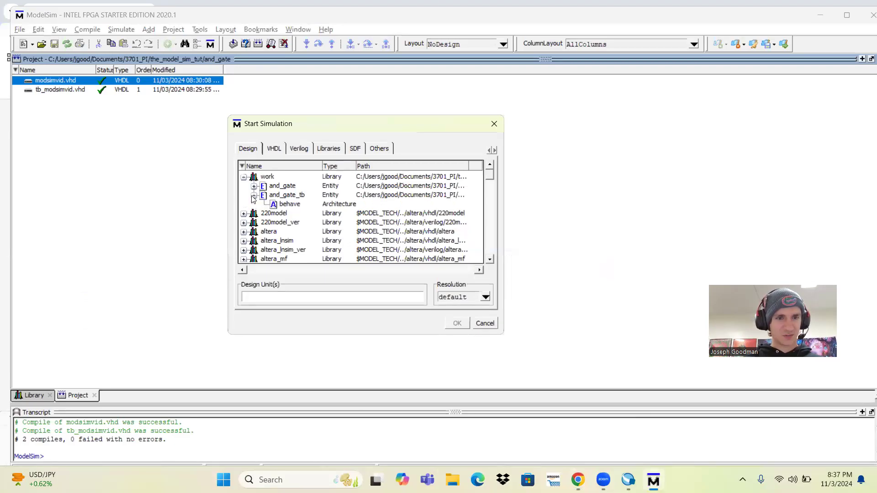
Check in the tutorial which entity to simulate, and select work.and_gate_tb as the design unit in ModelSim
key(alt+Tab)
drag(246, 281, 215, 292)
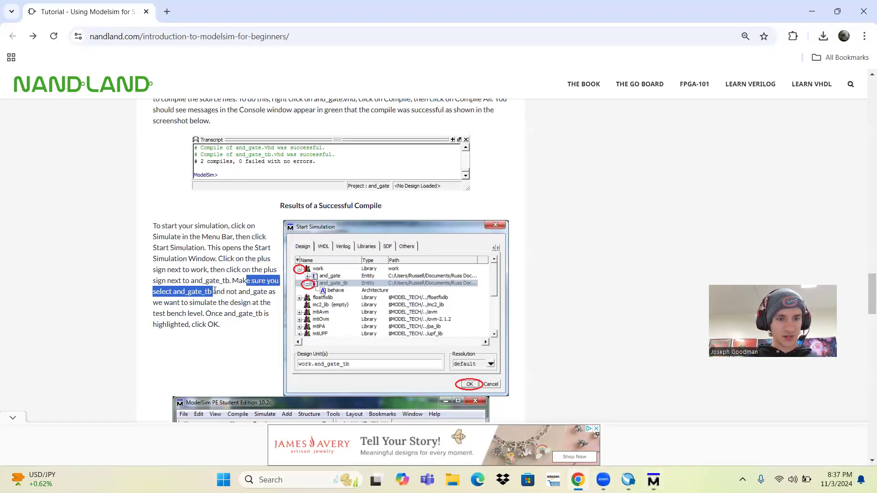
double_click(207, 293)
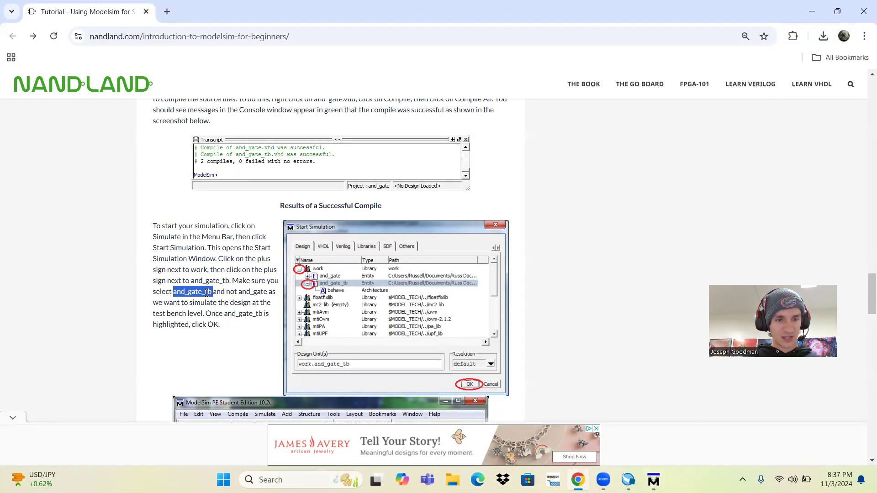
double_click(261, 293)
drag(163, 303, 257, 313)
key(alt+Tab)
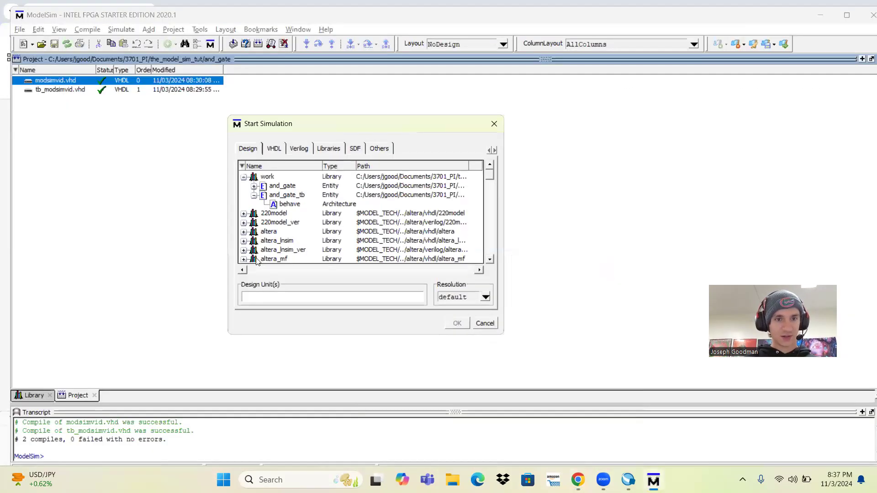
click(281, 196)
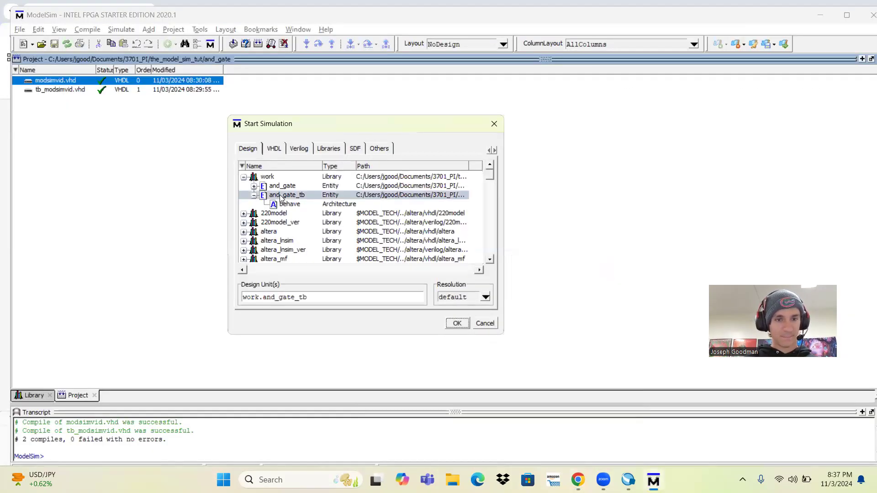
Try the behave architecture and the and_gate_tb entity alternately as the design unit, and recheck the tutorial's selection in Chrome
click(284, 204)
click(282, 197)
click(283, 204)
click(282, 196)
click(286, 213)
click(282, 197)
click(282, 204)
key(alt+Tab)
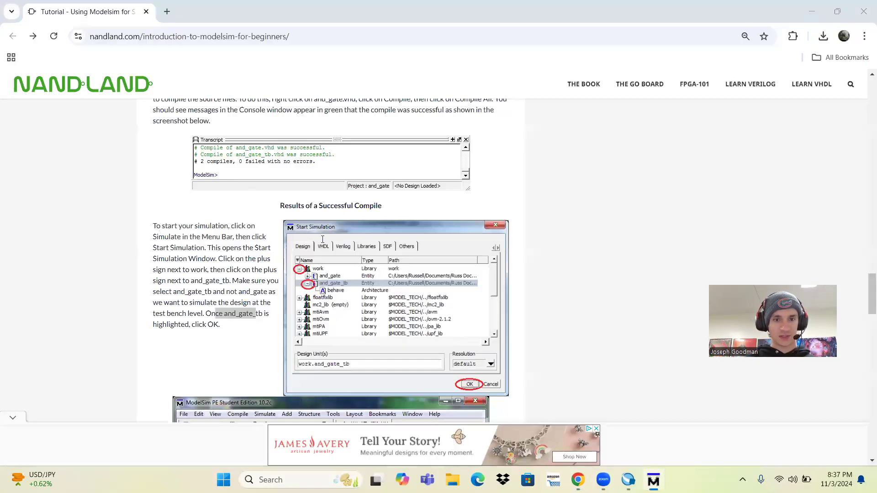
Switch to ModelSim and start the simulation with and_gate_tb from the work library as the design unit
scroll(376, 283, down, 1)
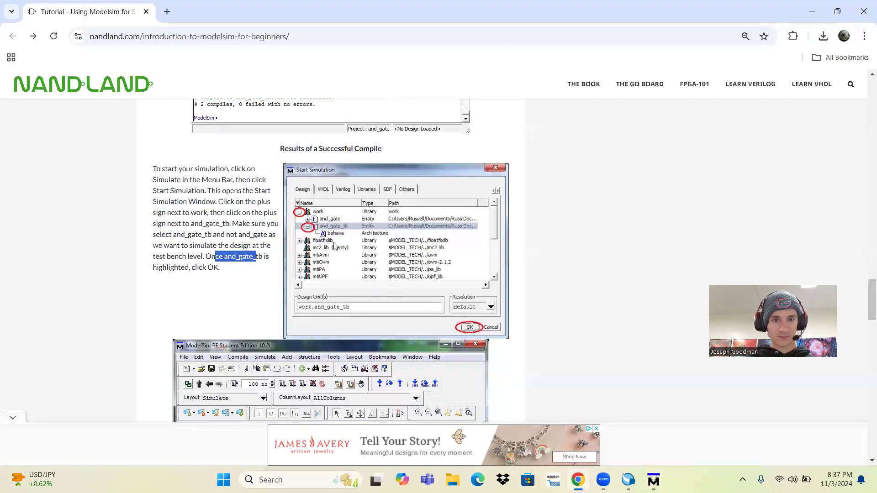
key(alt+Tab)
click(283, 195)
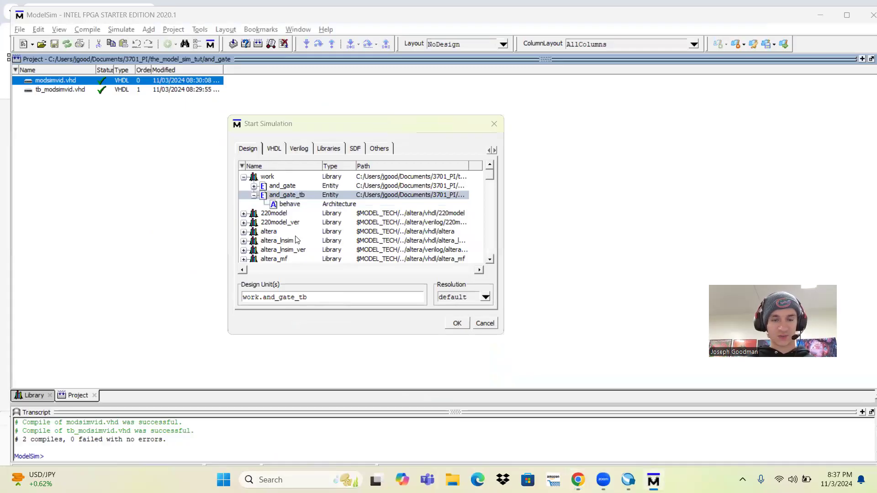
key(alt+Tab)
key(alt+Tab)
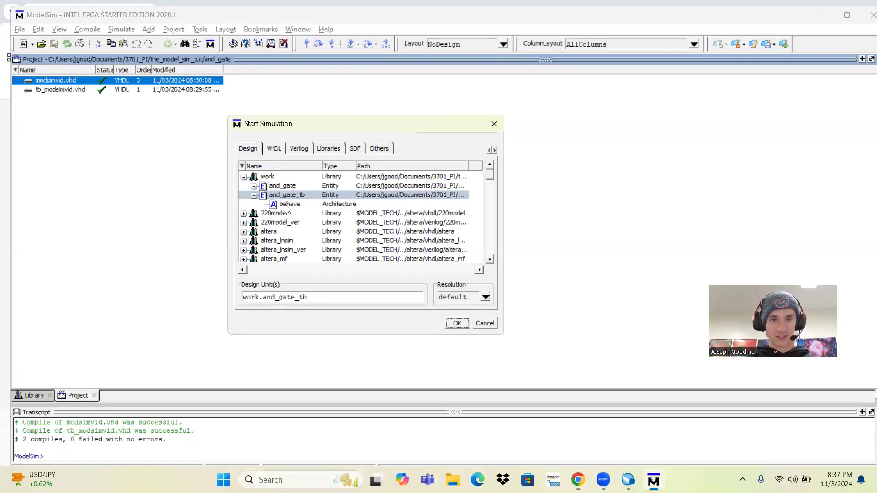
key(alt+Tab)
scroll(392, 332, down, 1)
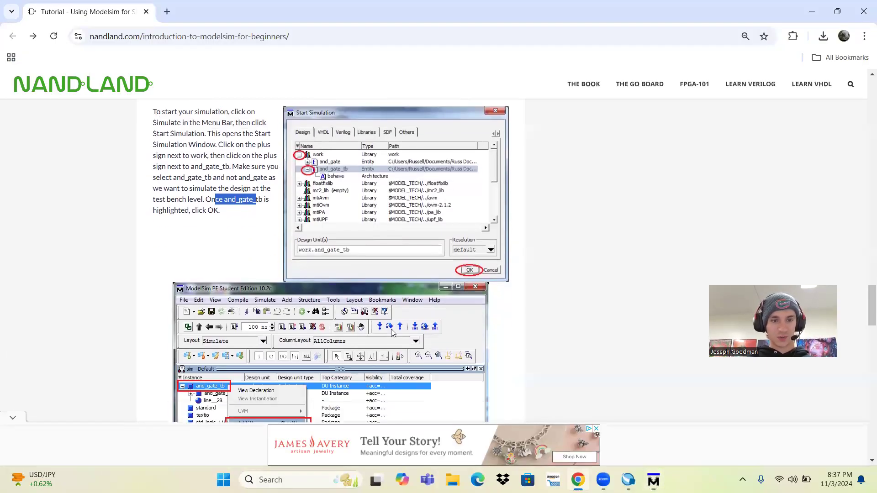
key(alt+Tab)
click(454, 323)
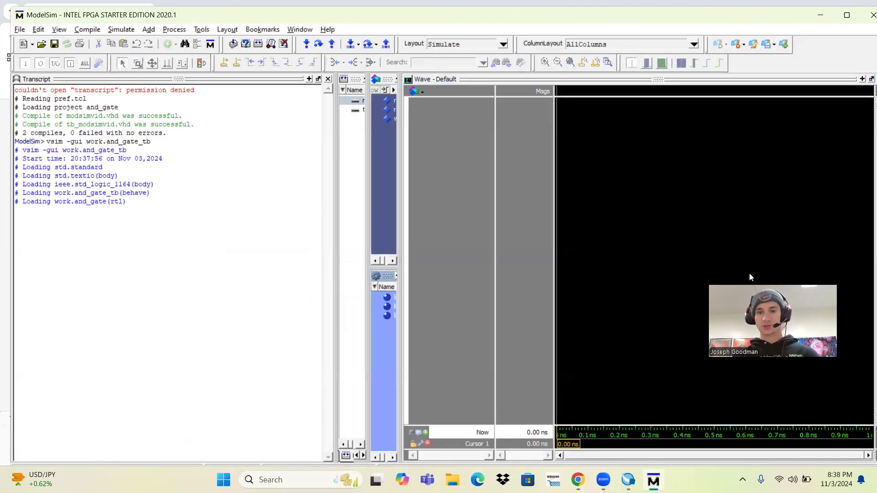
Switch to the Nandland tutorial in the browser and read its explanation of the waveform view and its contents
key(alt+Tab)
scroll(293, 283, down, 5)
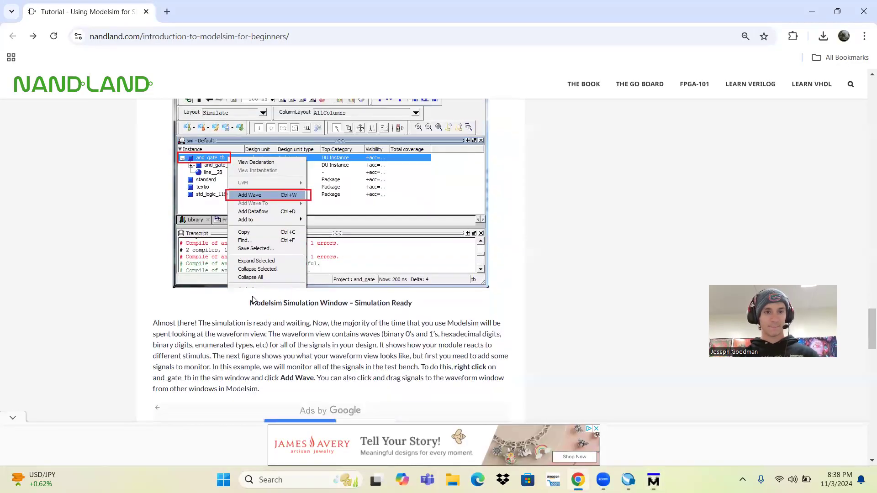
drag(170, 322, 266, 336)
key(alt+Tab)
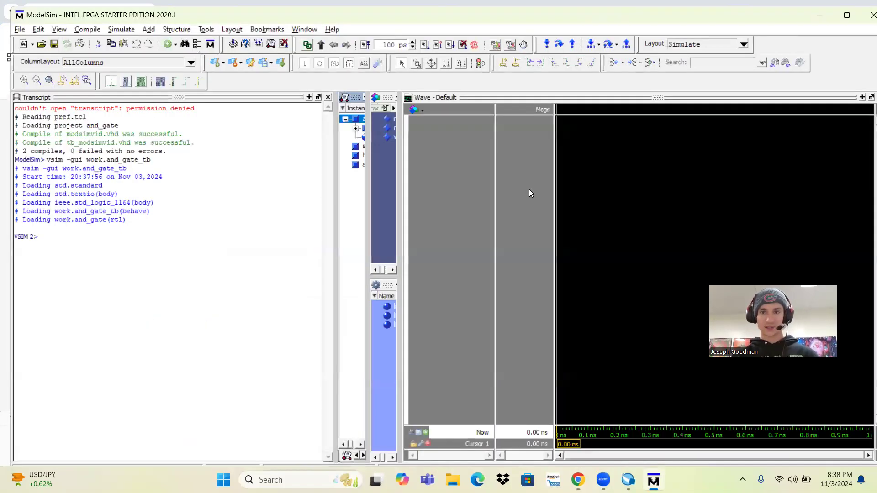
key(alt+Tab)
key(alt+Tab)
key(alt+Tab)
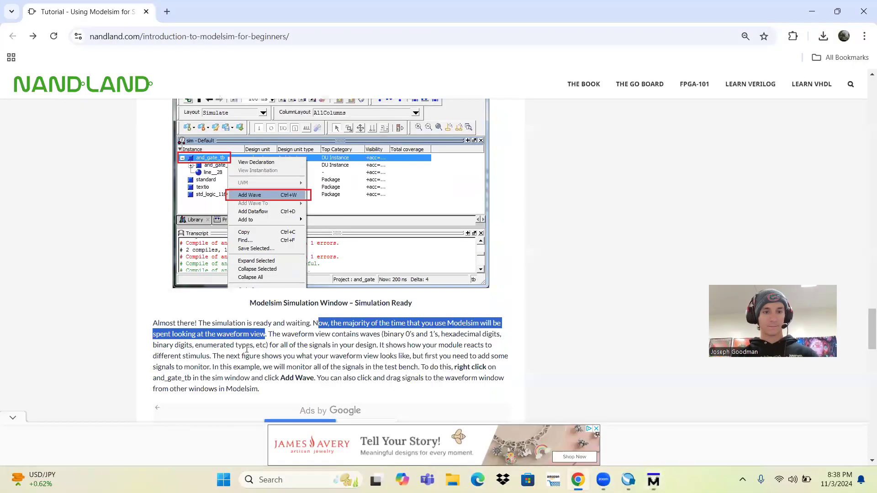
ctrl+scroll(255, 347, up, 1)
scroll(297, 343, down, 1)
drag(292, 310, 517, 311)
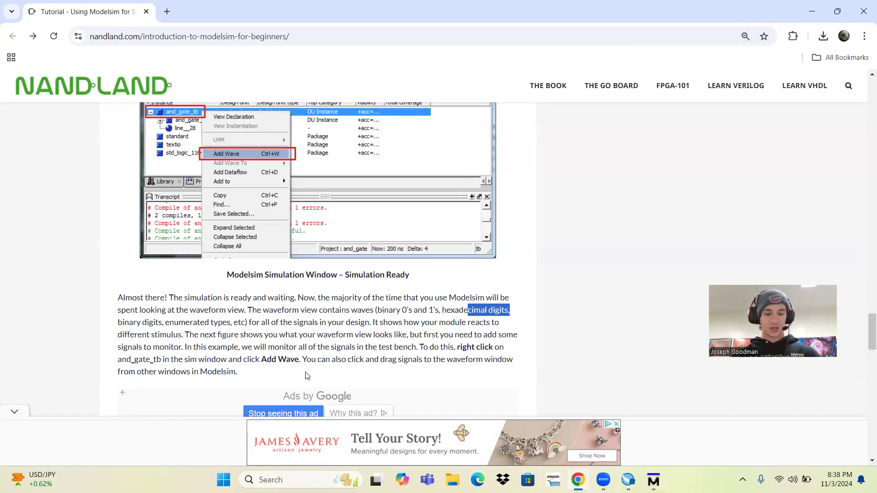
Open Paint 3D with a blank canvas and enlarge the view for drawing
key(super)
text(pain)
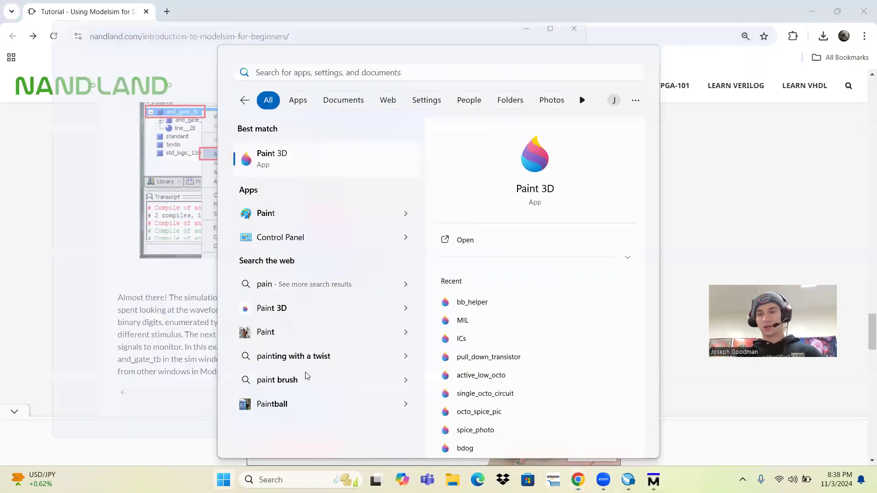
key(Return)
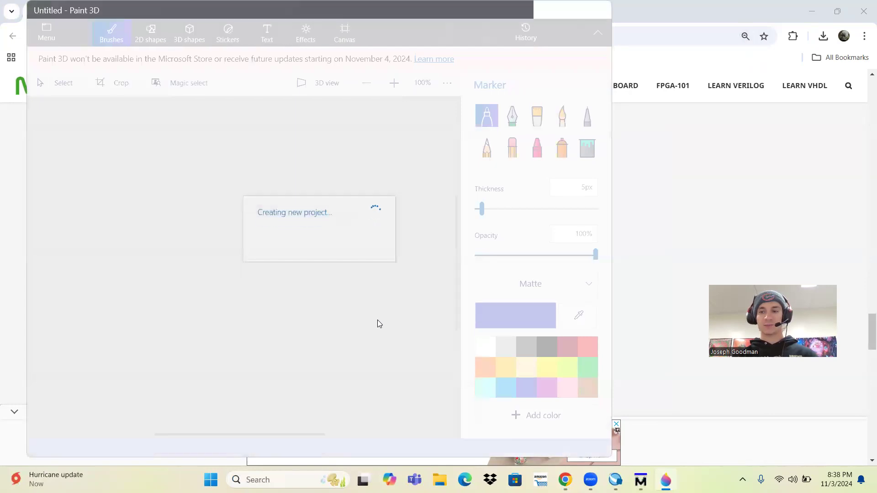
scroll(237, 233, up, 3)
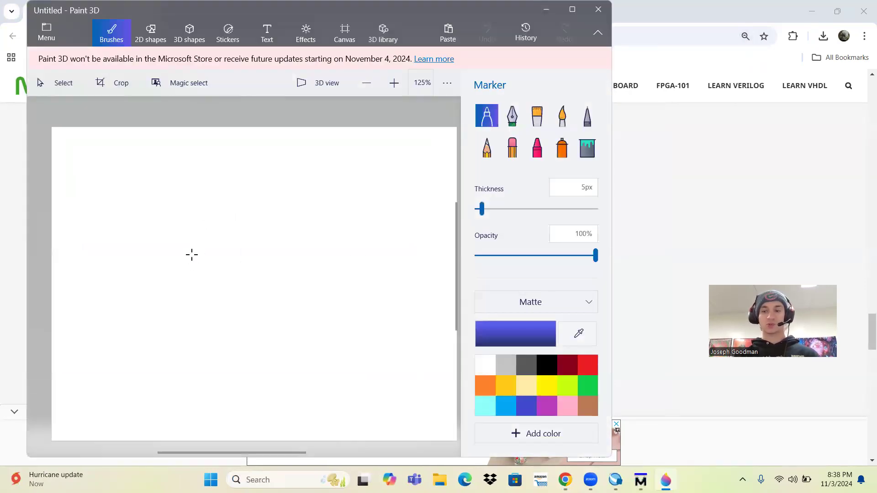
Draw three short horizontal marker lines one above another and hand-letter them A, B and F
drag(64, 261, 124, 262)
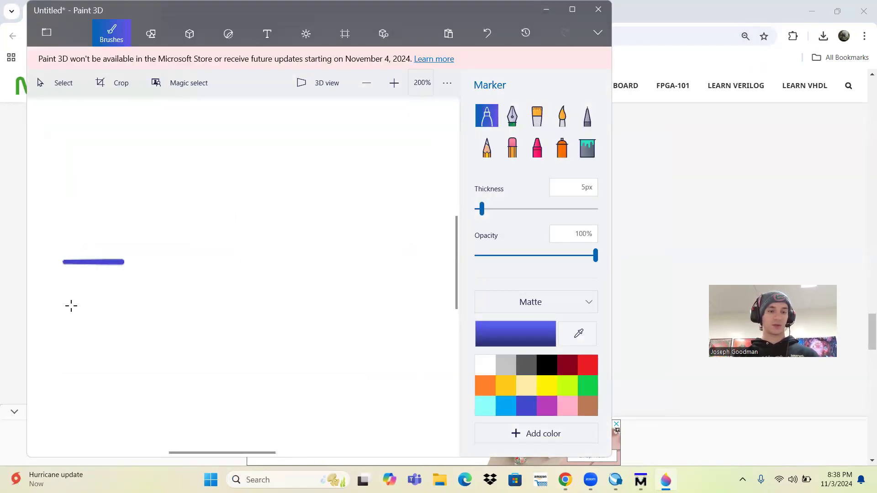
drag(58, 305, 115, 311)
drag(59, 364, 118, 364)
mouse_move(35, 269)
mouse_down()
mouse_move(51, 261)
mouse_move(54, 278)
mouse_up()
drag(36, 256, 48, 255)
mouse_move(35, 320)
mouse_down()
mouse_move(36, 295)
mouse_move(40, 316)
mouse_up()
mouse_move(28, 369)
mouse_down()
mouse_move(29, 359)
mouse_move(40, 359)
mouse_up()
Extend the three lines into AND gate waveforms, with F high only while both A and B are high
mouse_move(124, 263)
mouse_down()
mouse_move(137, 221)
mouse_move(186, 270)
mouse_move(268, 268)
mouse_move(270, 224)
mouse_move(458, 218)
mouse_up()
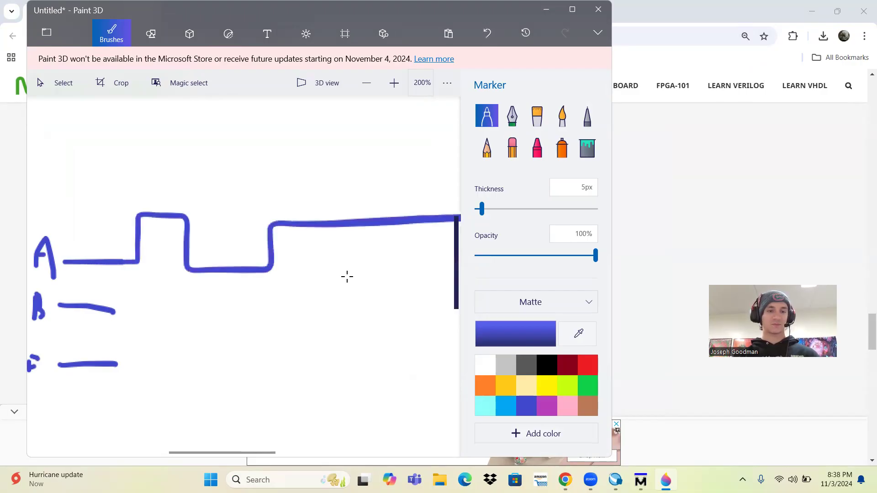
mouse_move(113, 314)
mouse_down()
mouse_move(265, 319)
mouse_move(380, 296)
mouse_move(448, 330)
mouse_up()
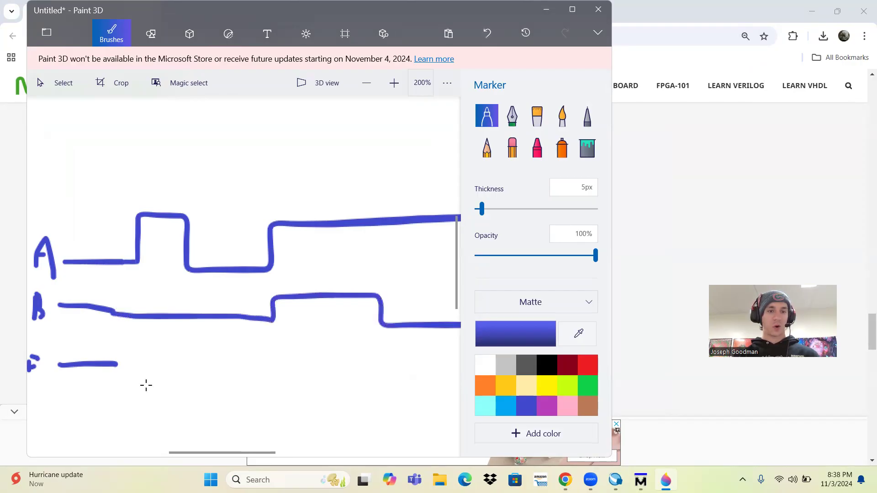
mouse_move(114, 364)
mouse_down()
mouse_move(264, 366)
mouse_move(377, 337)
mouse_move(458, 364)
mouse_up()
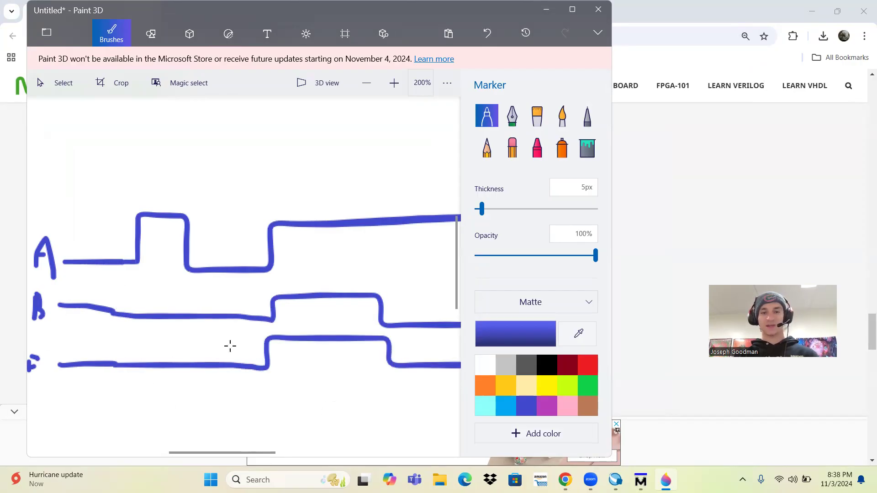
Circle the section where the signals go high, add annotation strokes on the A waveform, and undo these marks
drag(212, 190, 199, 166)
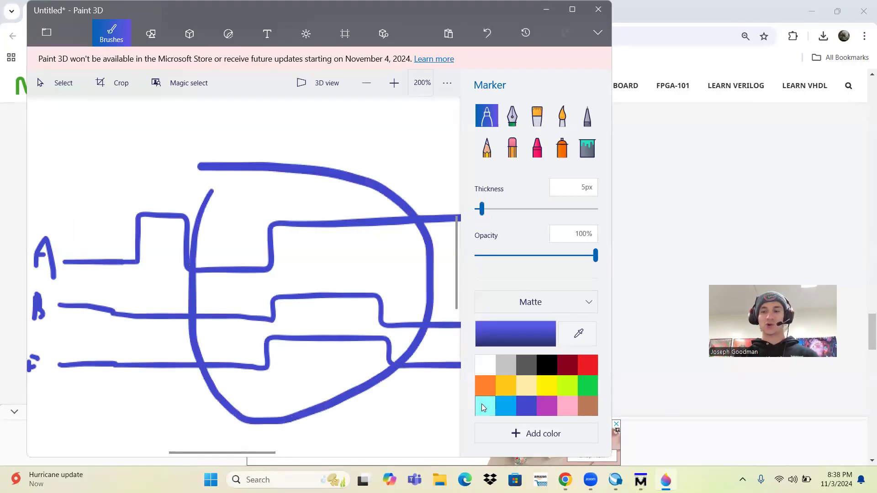
key(ctrl+z)
mouse_move(370, 236)
mouse_down()
mouse_move(328, 389)
mouse_move(382, 229)
mouse_up()
key(ctrl+z)
mouse_move(341, 188)
mouse_down()
mouse_move(311, 184)
mouse_move(411, 206)
mouse_up()
key(ctrl+z)
Close Paint 3D and discard the waveform drawing
ctrl+scroll(264, 352, down, 2)
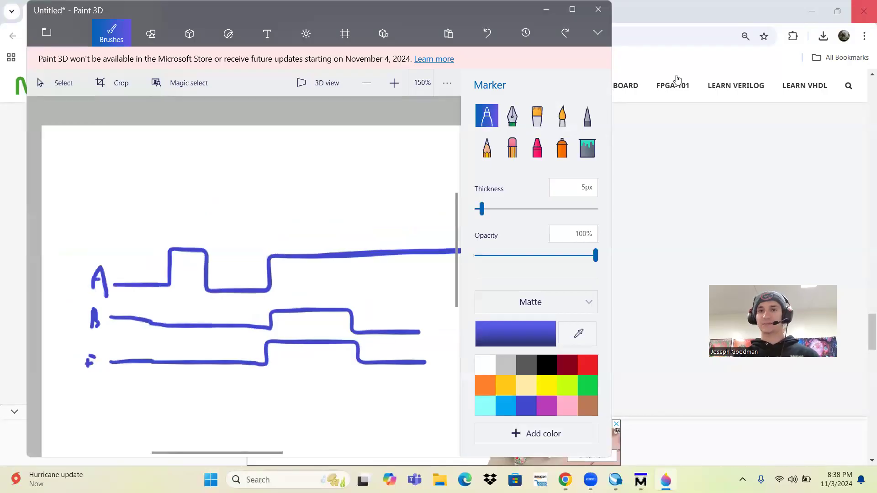
click(598, 9)
click(334, 255)
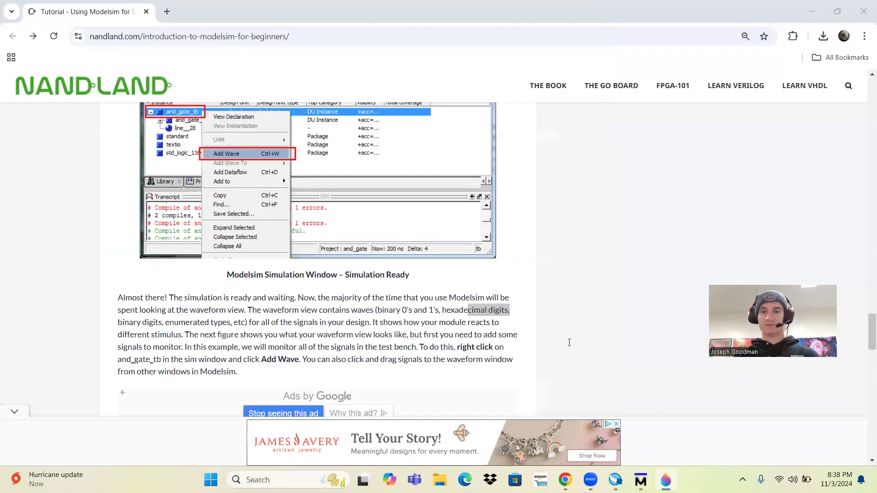
Read the tutorial's instructions for adding the and_gate_tb signals to the waveform window and examine its Add Wave figure
scroll(404, 297, down, 2)
scroll(404, 297, up, 2)
ctrl+scroll(404, 297, up, 1)
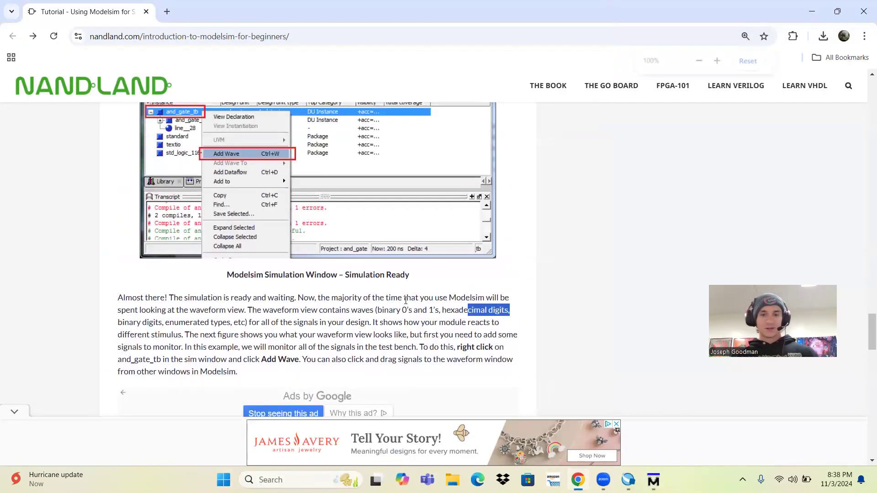
scroll(202, 281, down, 1)
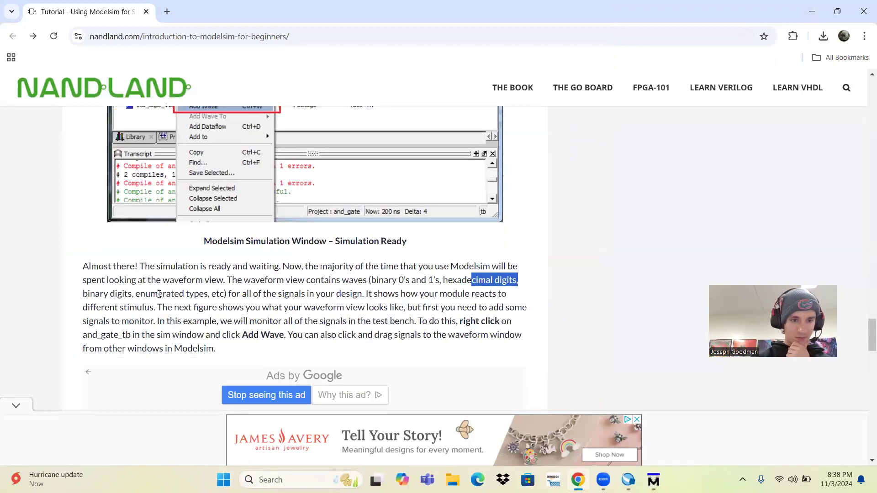
mouse_move(232, 295)
mouse_down()
mouse_move(479, 294)
mouse_move(137, 308)
mouse_move(224, 306)
mouse_up()
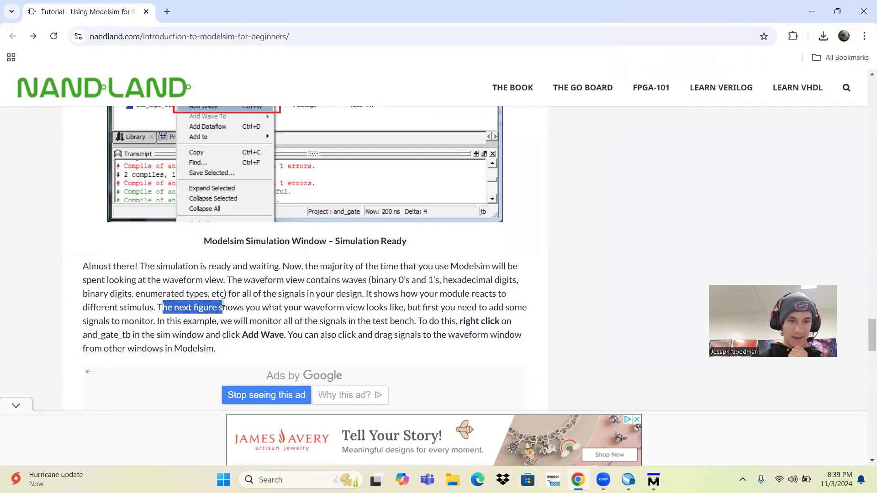
scroll(217, 297, up, 1)
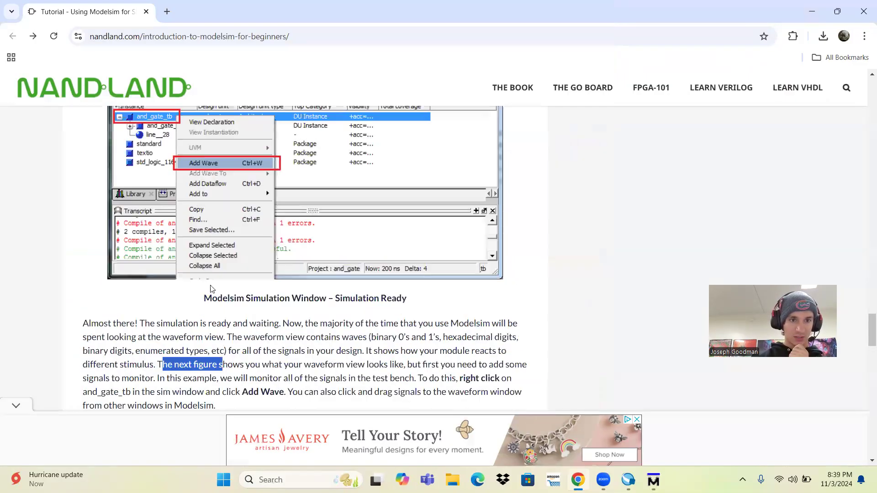
scroll(199, 307, down, 1)
drag(251, 309, 395, 308)
drag(416, 308, 130, 337)
double_click(122, 337)
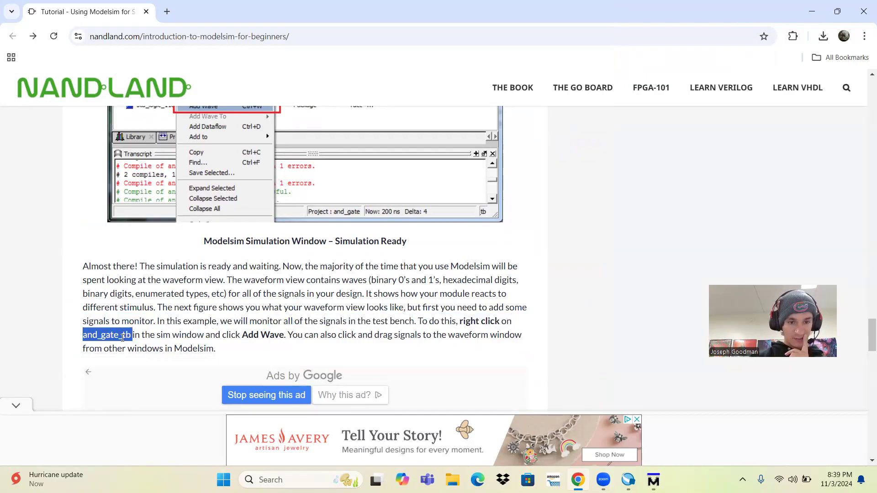
drag(262, 335, 478, 335)
scroll(268, 339, down, 6)
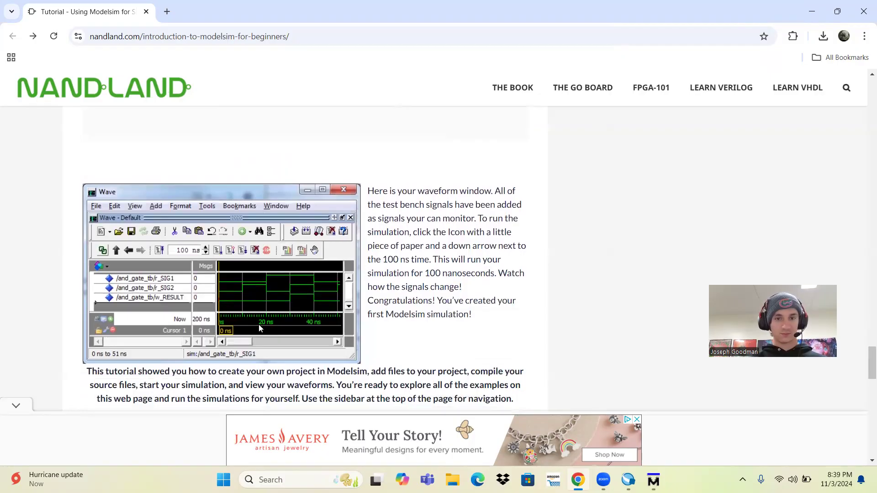
key(alt+Tab)
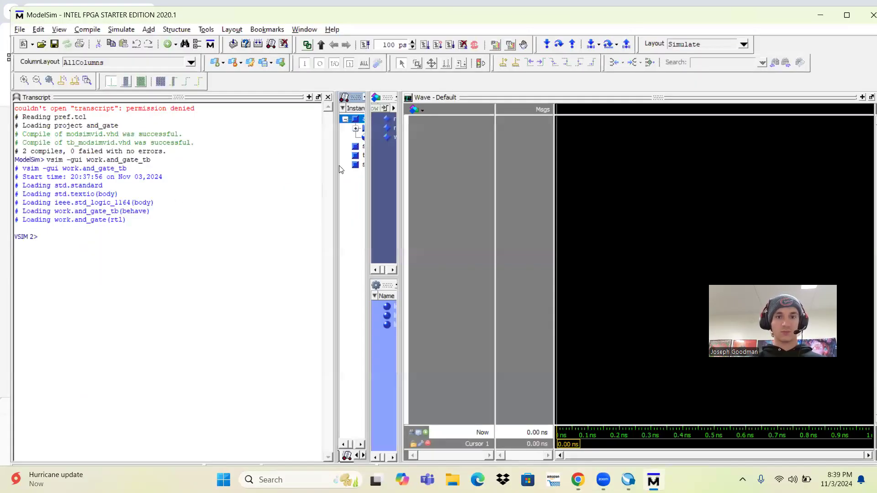
key(alt+Tab)
scroll(299, 272, up, 10)
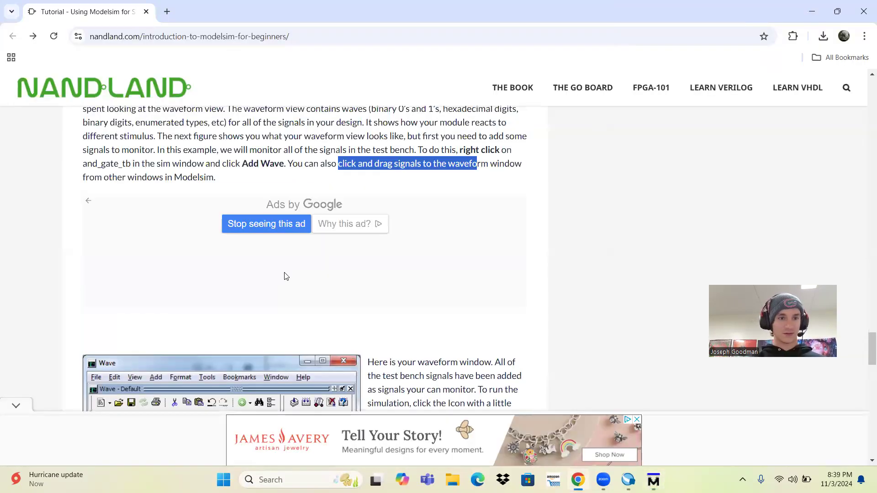
key(alt+Tab)
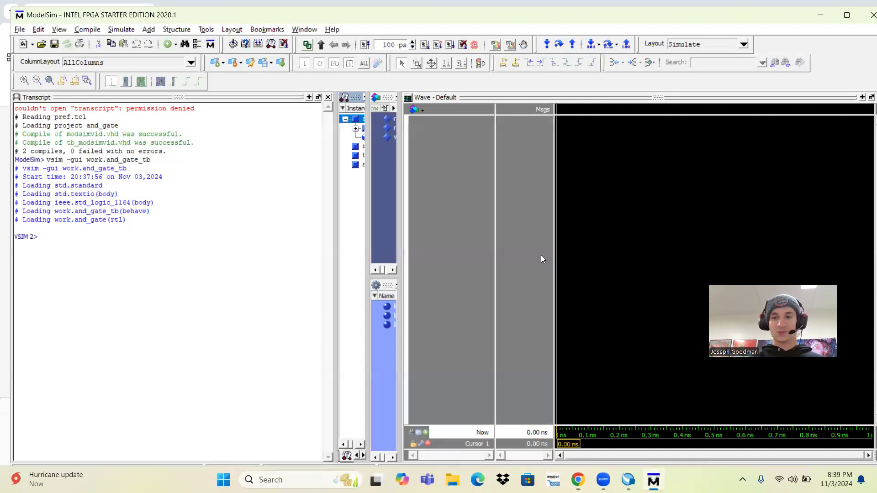
key(alt+Tab)
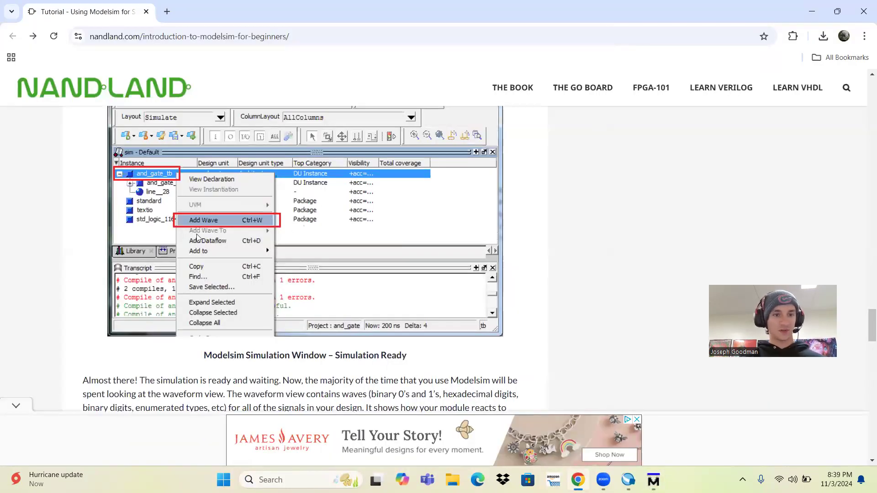
Switch to ModelSim and shrink the Transcript pane to widen the sim and Objects panes, checking against the tutorial's figure
key(alt+Tab)
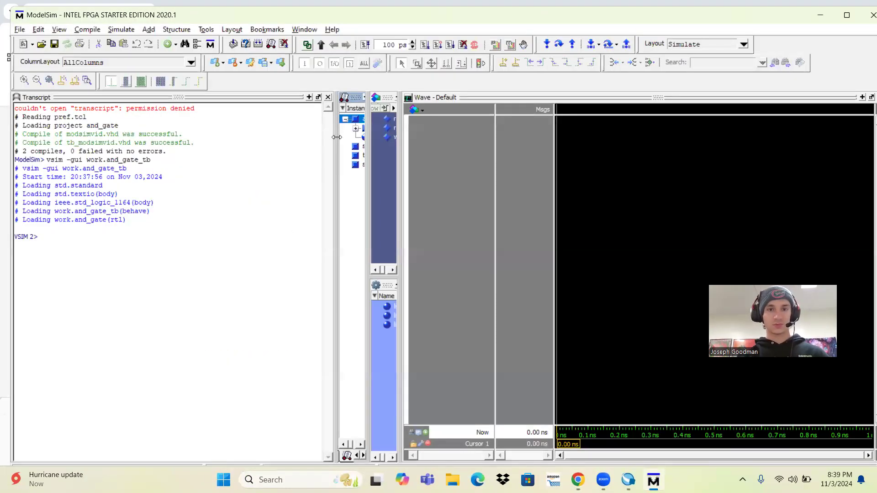
drag(337, 178, 280, 167)
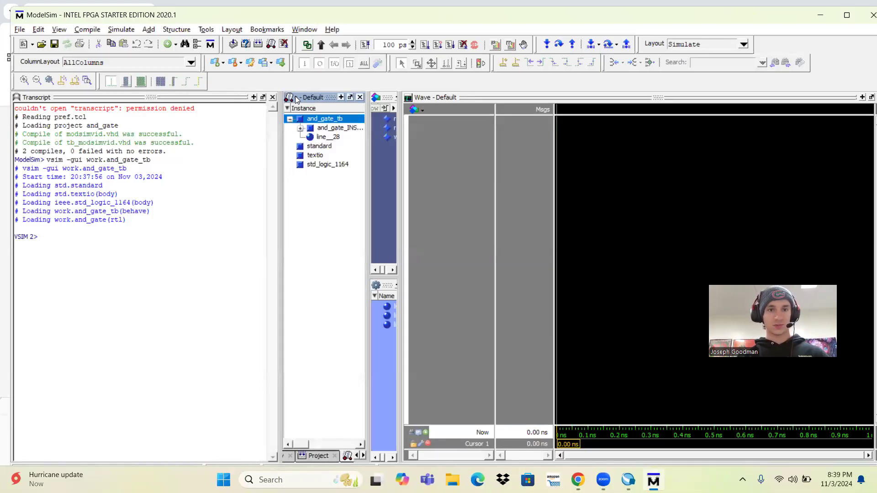
drag(368, 137, 295, 118)
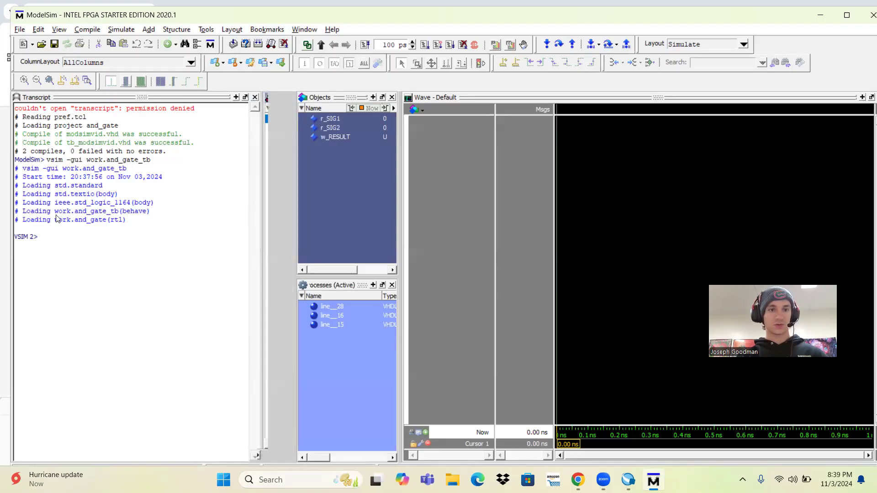
drag(260, 199, 164, 258)
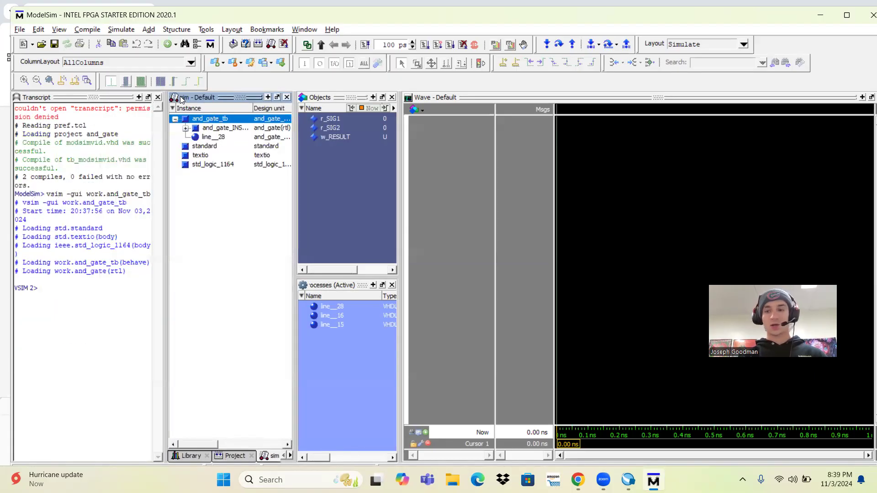
drag(166, 210, 42, 219)
key(alt+Tab)
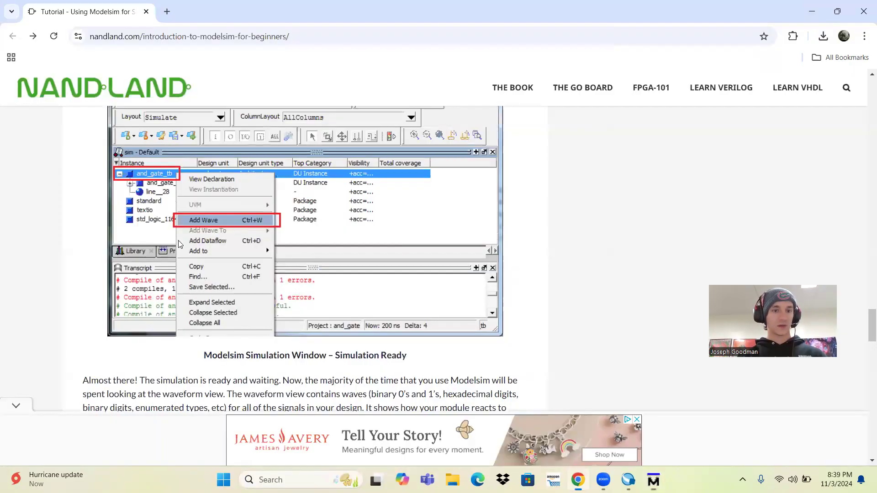
key(alt+Tab)
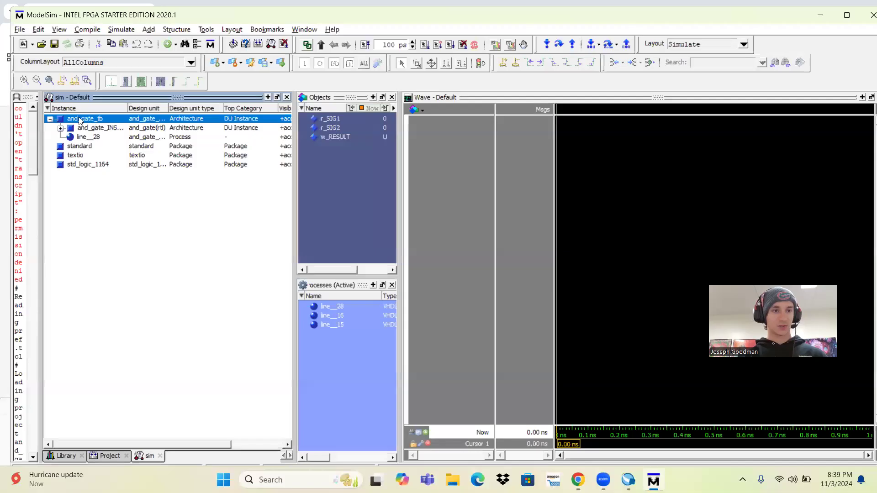
Add all and_gate_tb signals to the Wave window, and check the tutorial's note on other ways to add signals
right_click(80, 121)
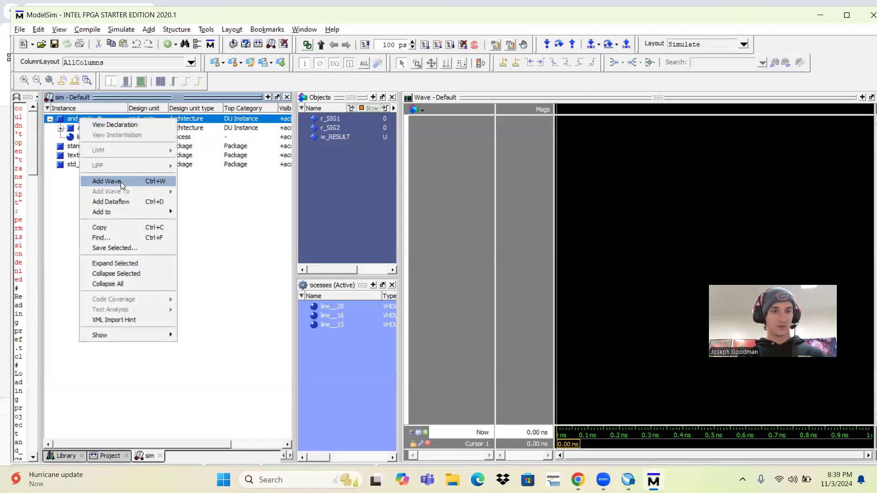
click(121, 182)
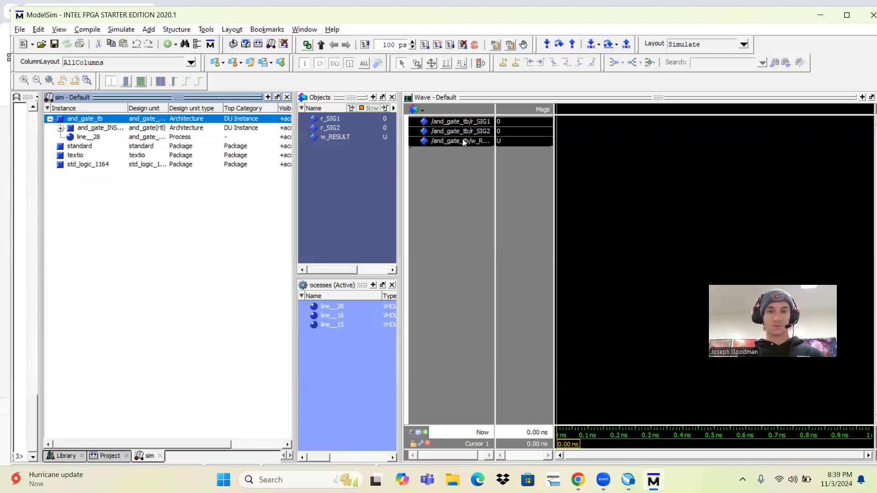
key(alt+Tab)
scroll(115, 327, down, 2)
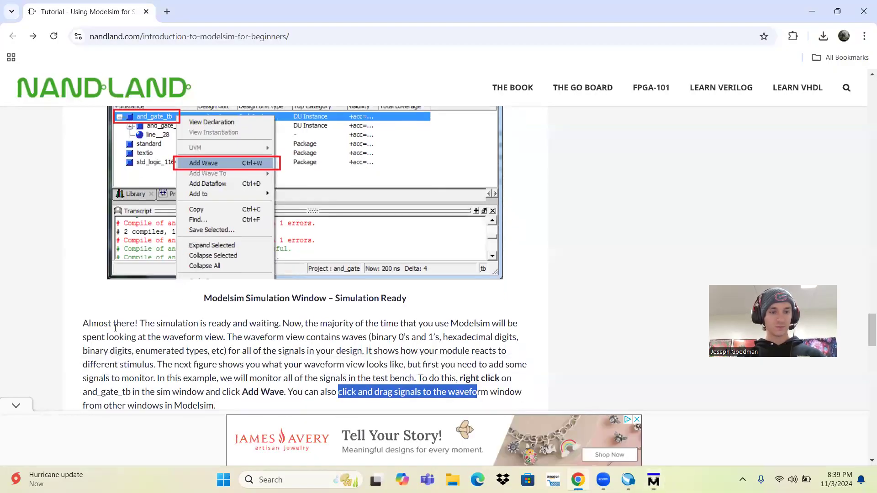
scroll(167, 324, down, 2)
drag(301, 333, 488, 334)
key(alt+Tab)
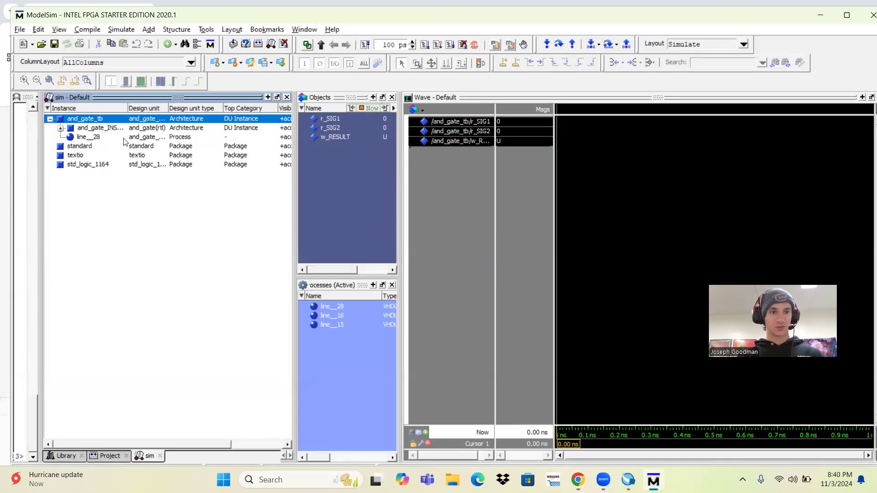
Read the tutorial's waveform window section and its instructions for running the simulation for 100 ns
key(alt+Tab)
scroll(156, 314, down, 6)
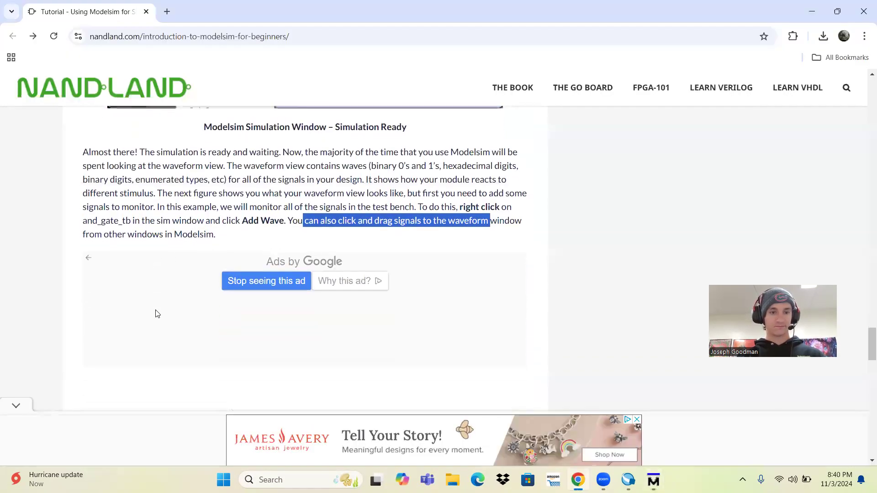
scroll(173, 307, down, 2)
drag(379, 186, 476, 191)
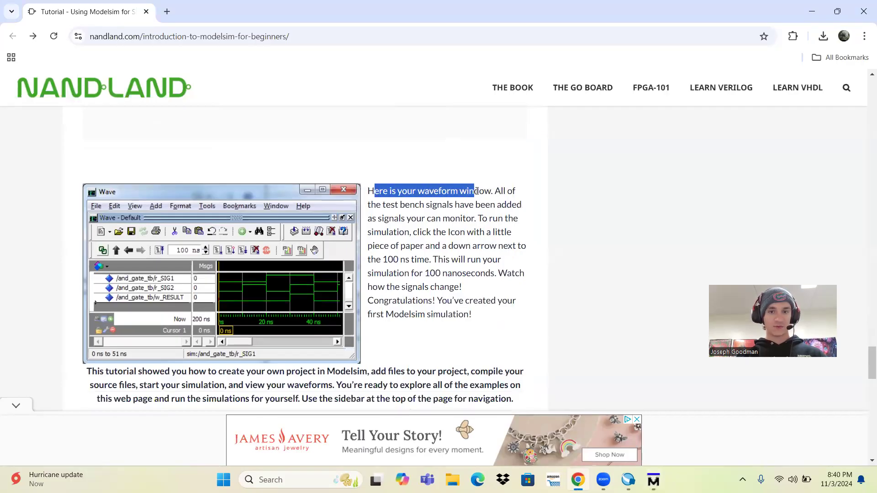
key(alt+Tab)
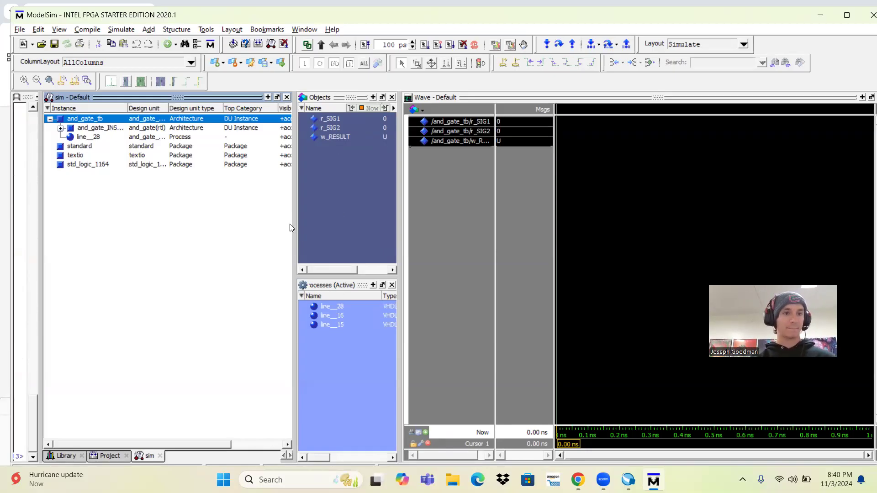
key(alt+Tab)
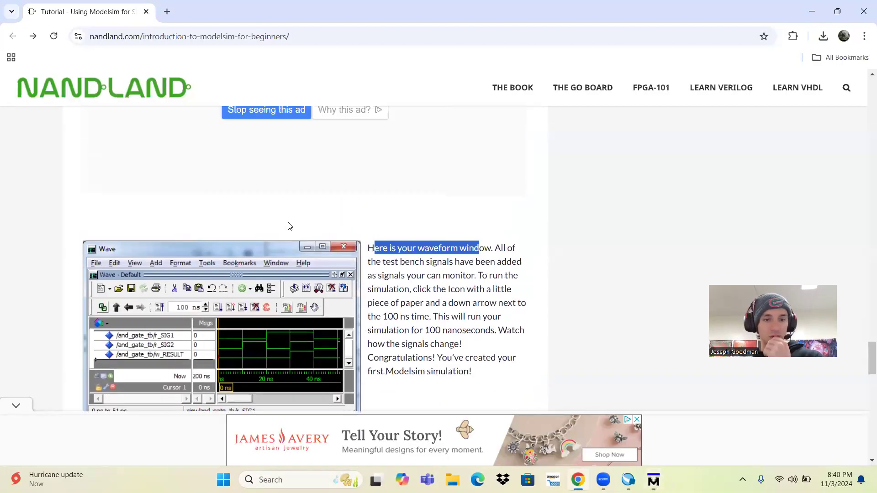
scroll(289, 225, up, 6)
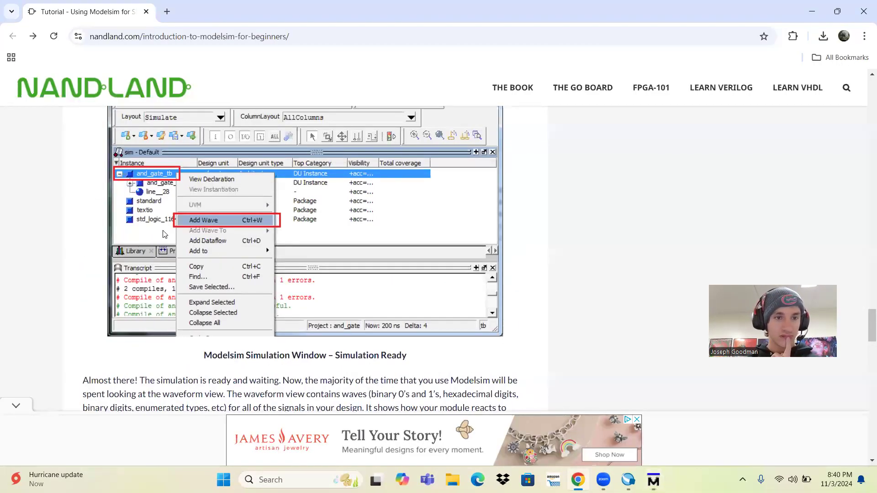
scroll(165, 234, down, 3)
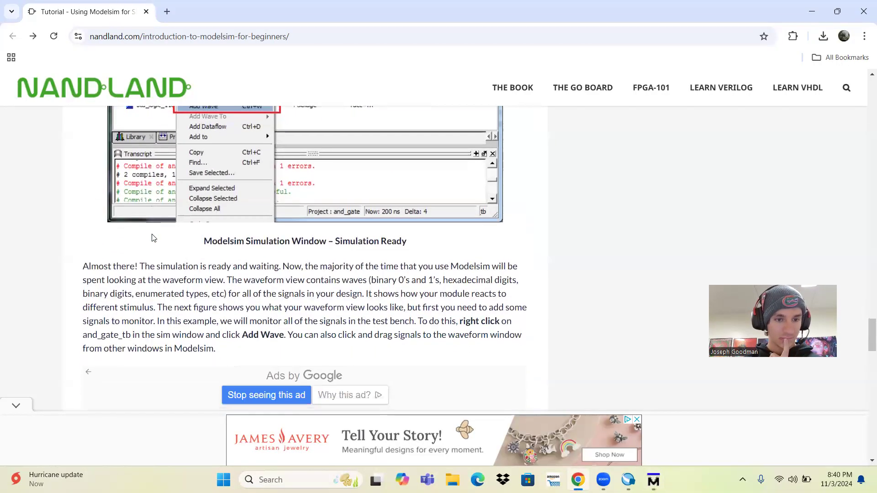
scroll(153, 238, down, 1)
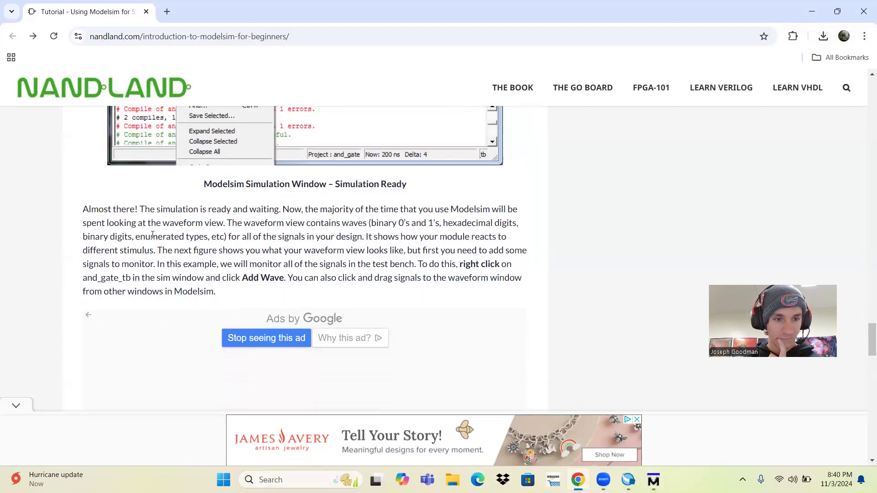
scroll(153, 235, down, 6)
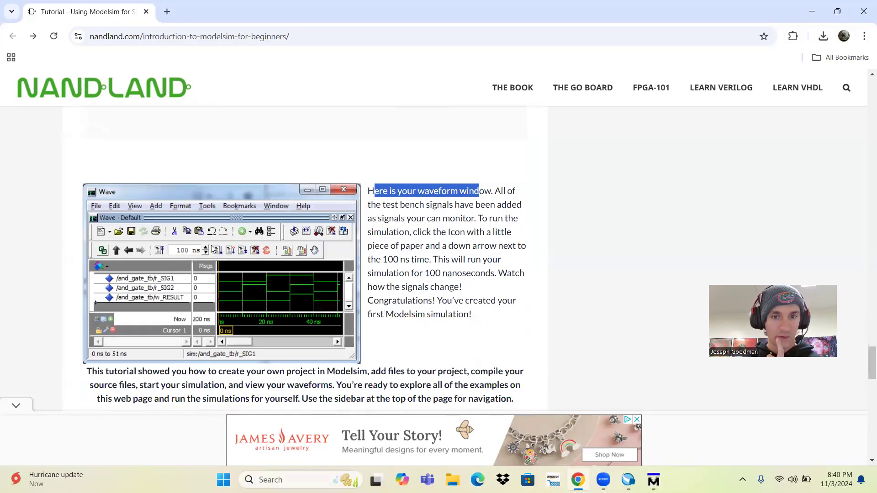
drag(368, 218, 432, 270)
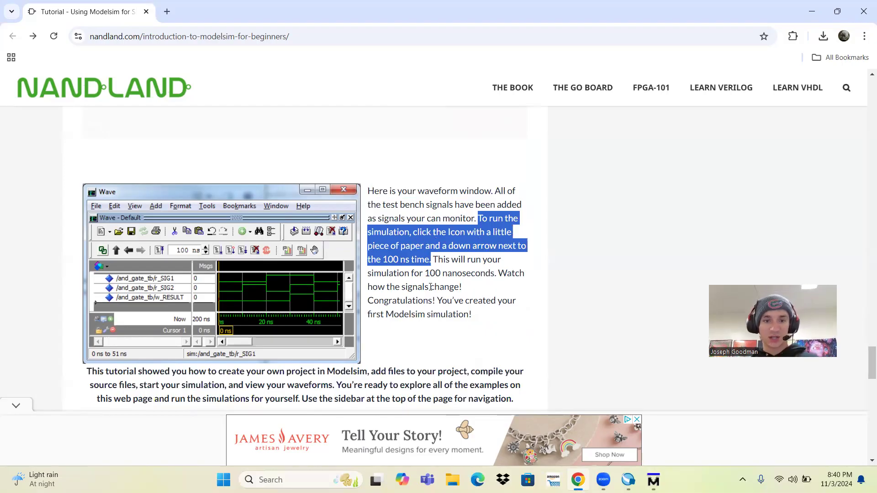
Set the simulation run length to 100 ns, as in the tutorial's figure, and run the simulation
key(alt+Tab)
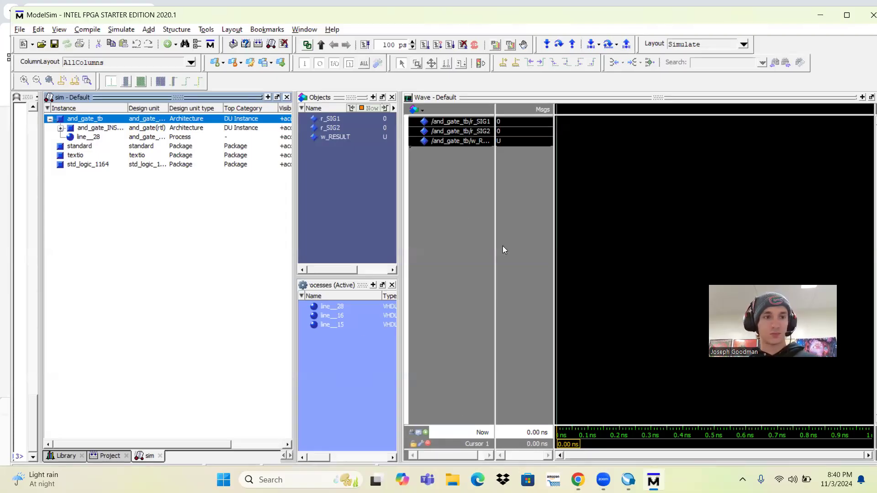
key(alt+Tab)
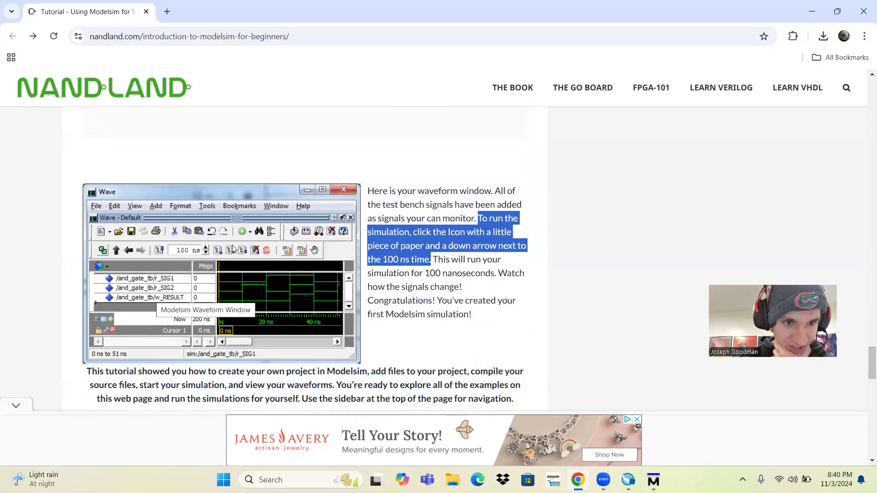
key(alt+Tab)
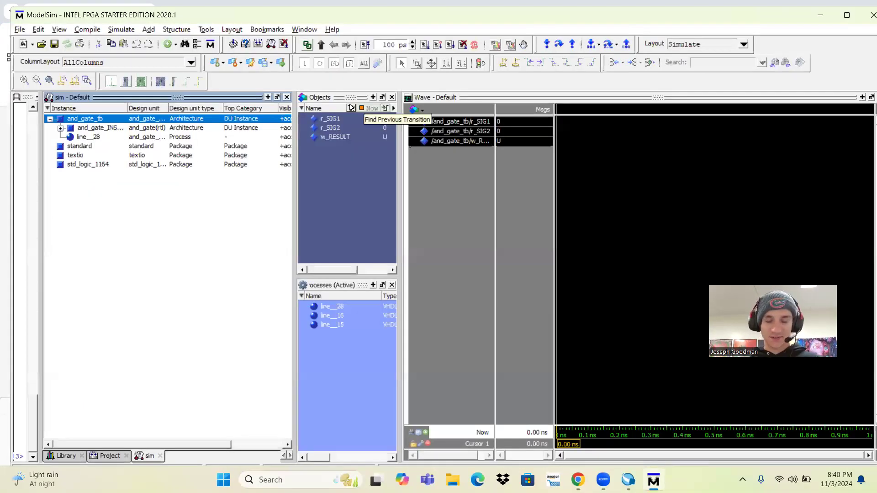
key(alt+Tab)
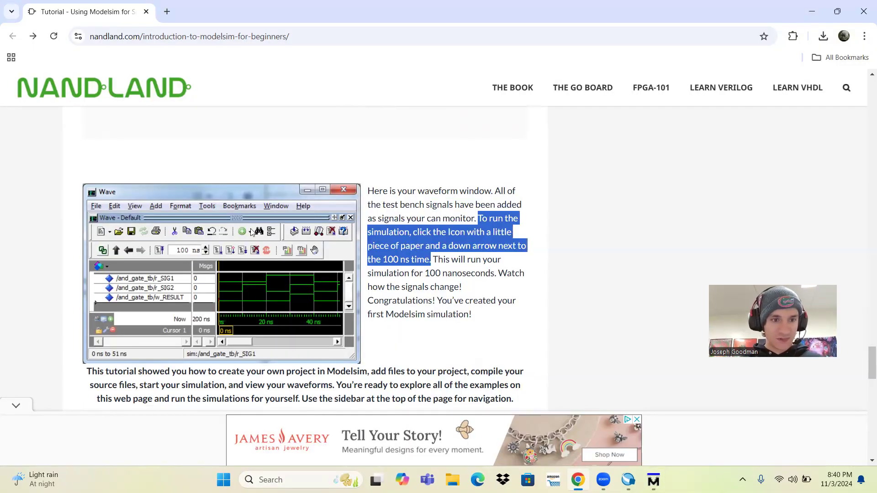
key(alt+Tab)
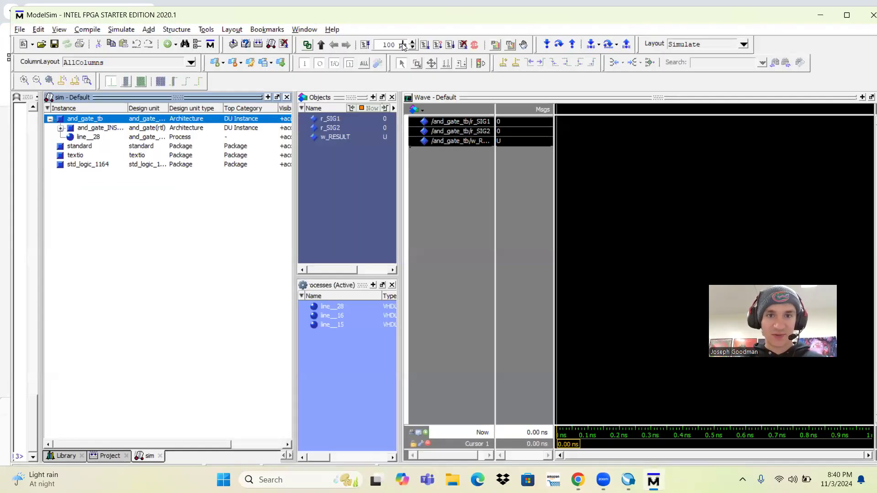
key(BackSpace)
text(n)
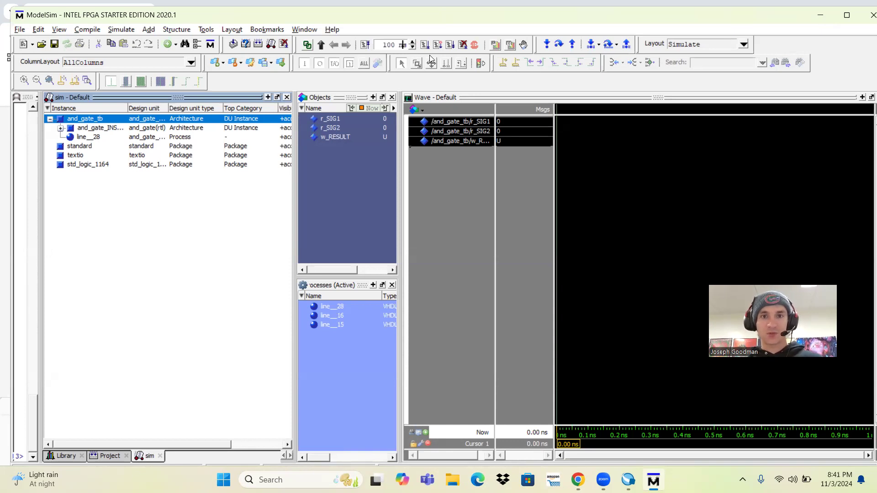
key(alt+Tab)
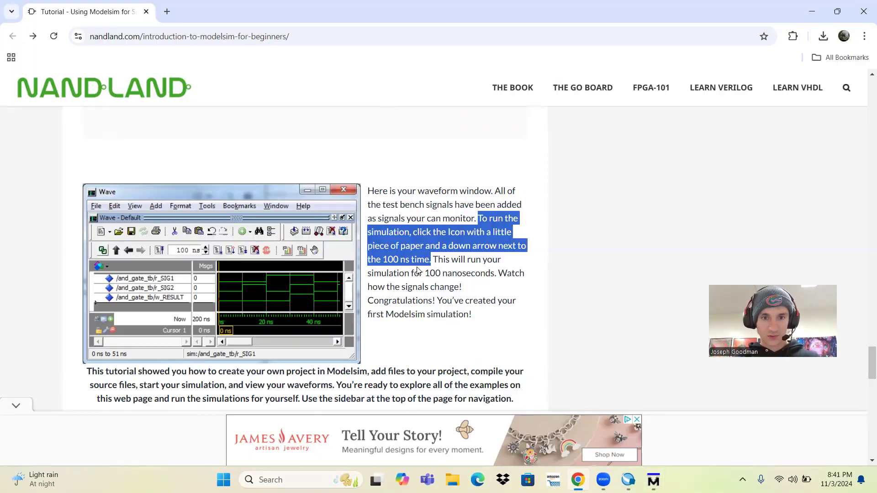
key(alt+Tab)
click(425, 44)
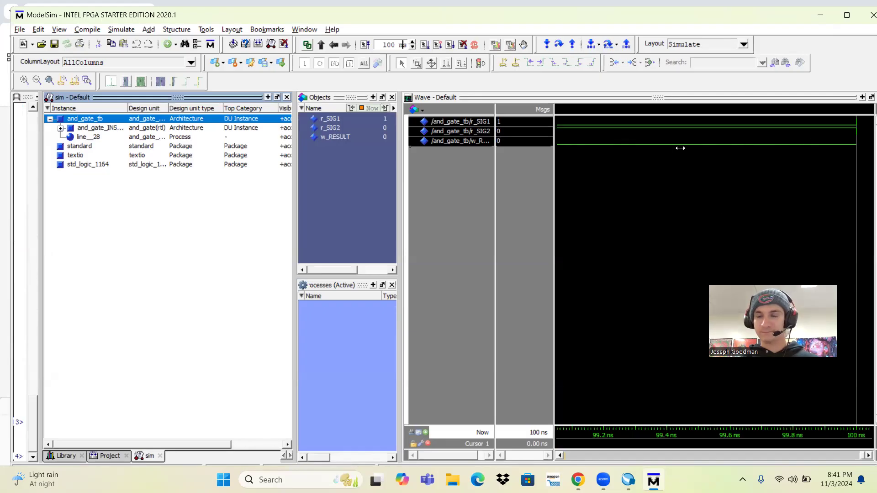
Check the tutorial's closing remarks on the simulation, and run the simulation for four more 100 ns intervals in ModelSim
key(alt+Tab)
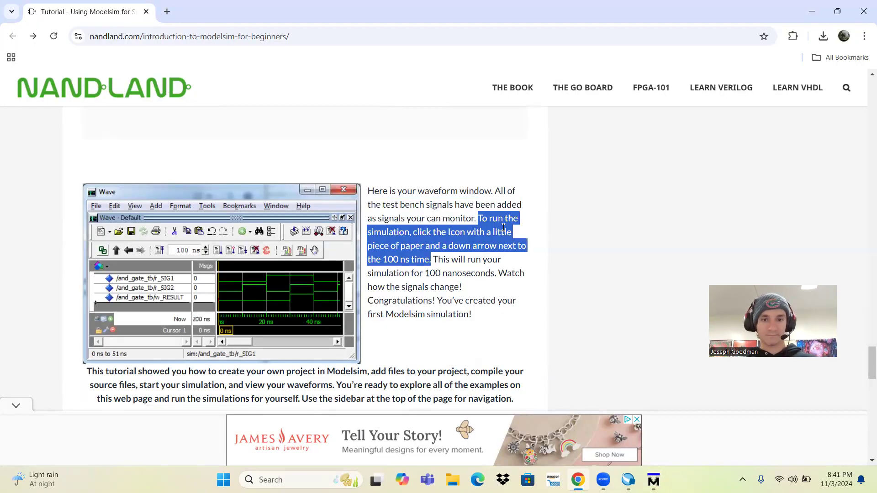
drag(461, 259, 479, 307)
drag(378, 304, 445, 315)
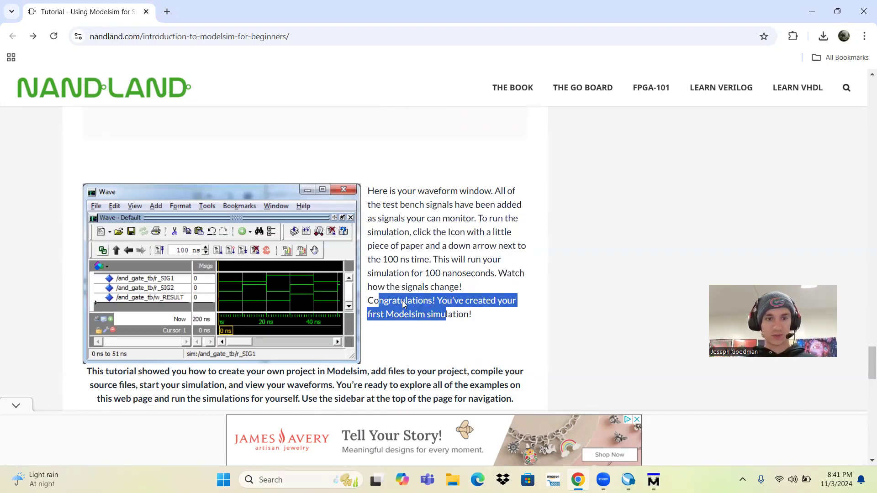
key(alt+Tab)
click(618, 276)
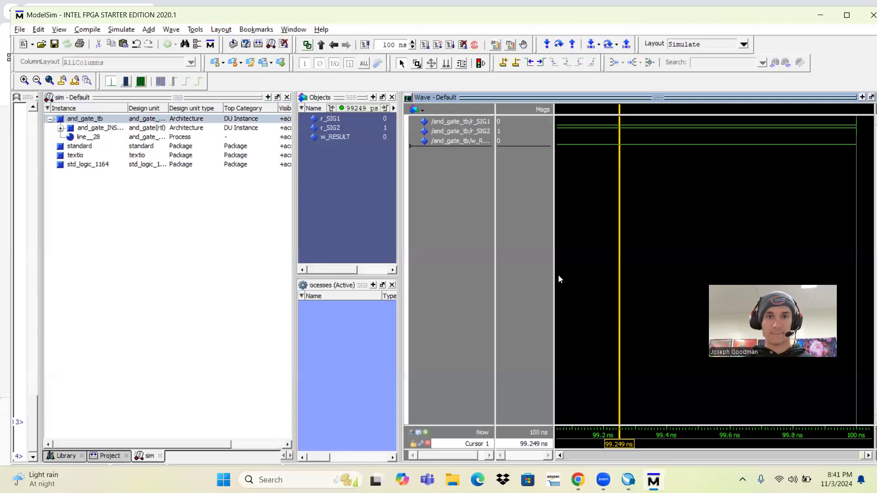
click(428, 44)
click(428, 45)
click(428, 44)
click(428, 44)
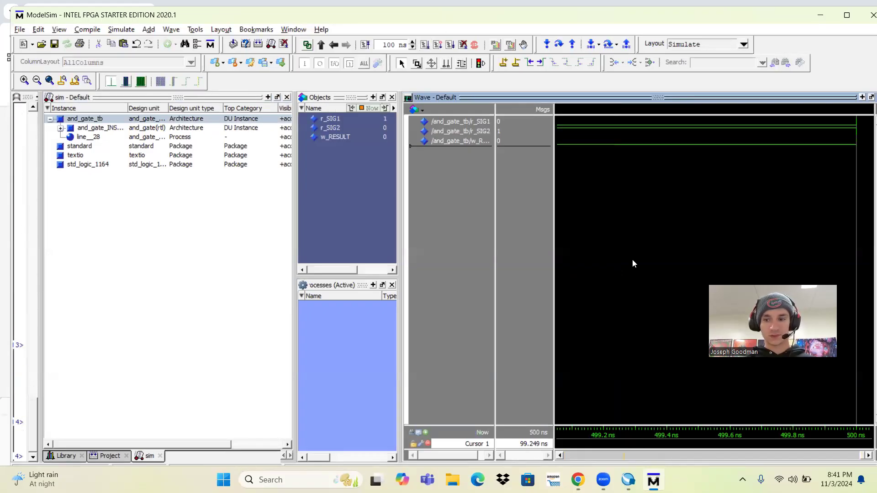
Place the cursor at about 497 ns and zoom out the waveform to show repeated transitions of the three signals
drag(654, 430, 438, 432)
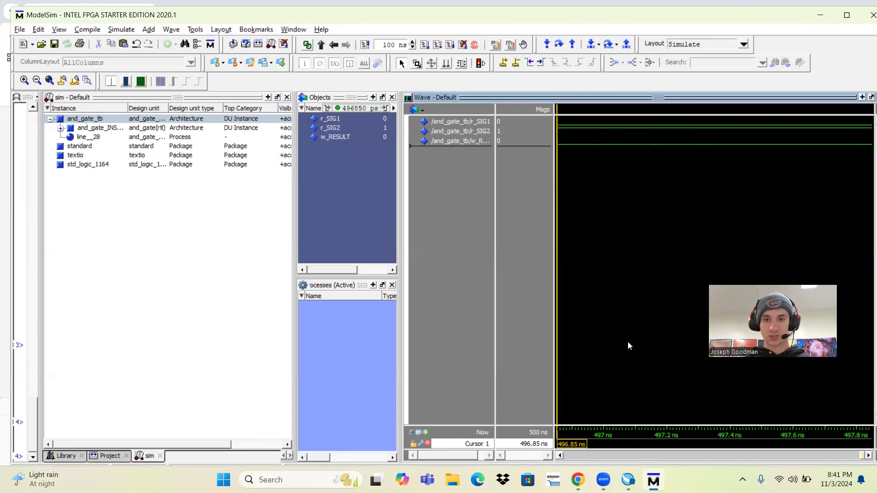
drag(606, 307, 696, 293)
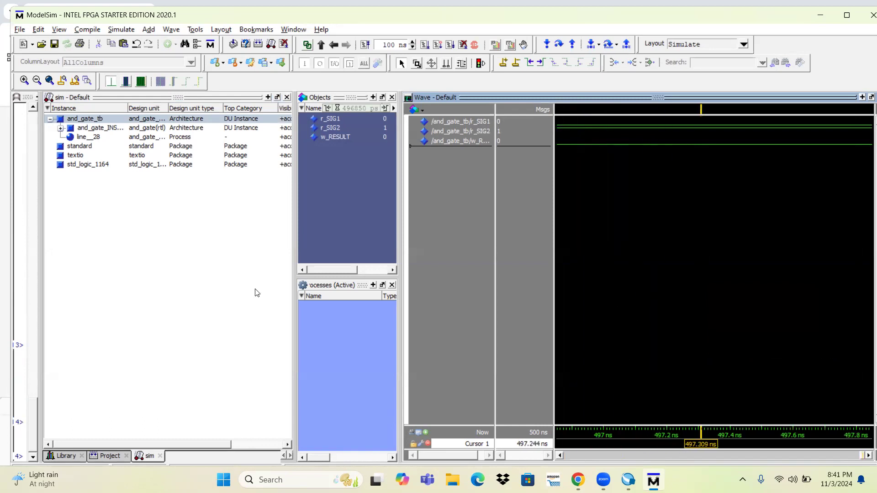
drag(633, 364, 634, 361)
right_click(607, 239)
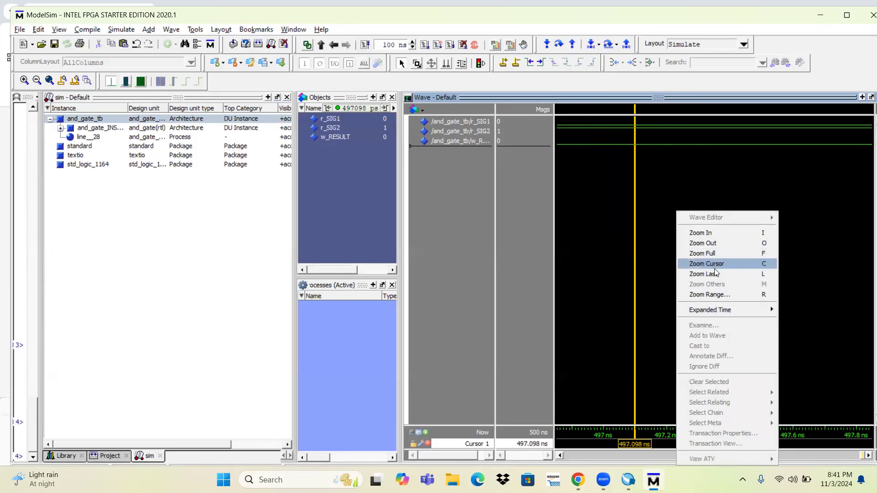
click(723, 244)
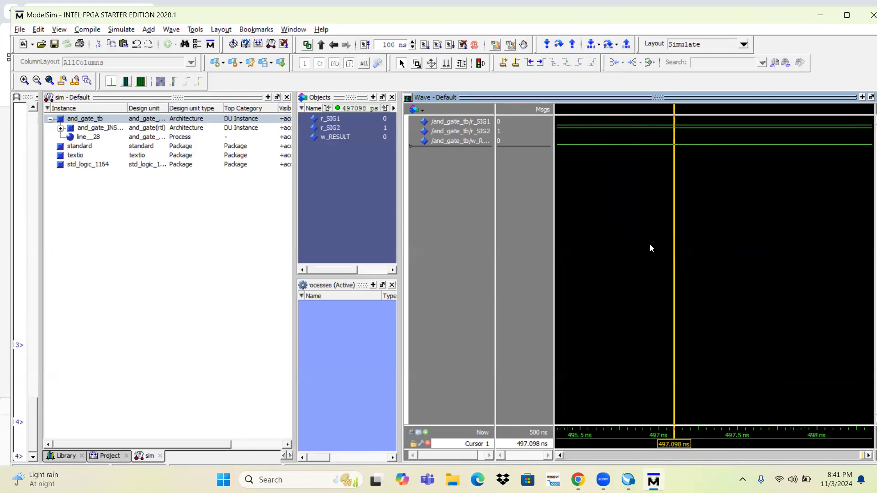
right_click(650, 243)
click(672, 243)
right_click(631, 245)
click(657, 243)
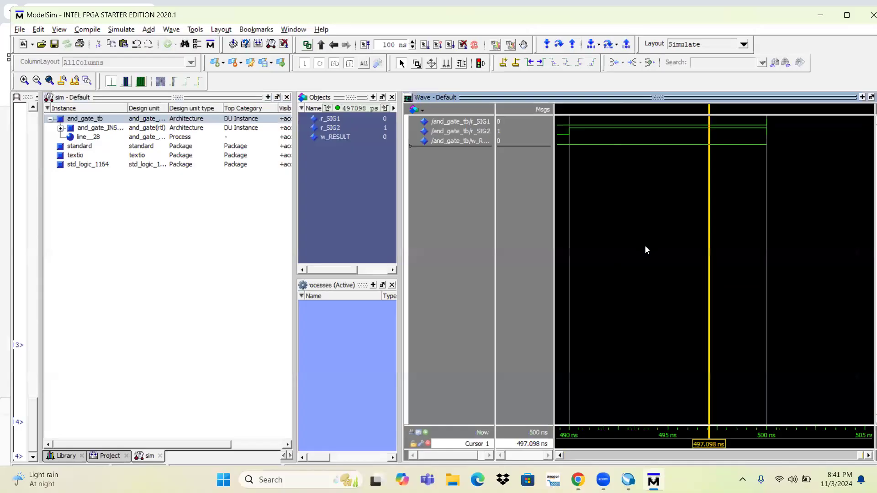
ctrl+scroll(645, 246, down, 5)
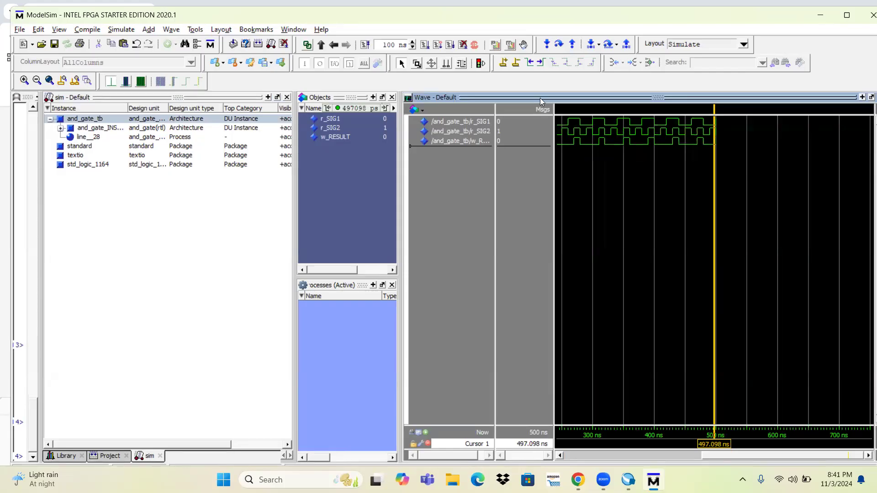
Open Paint 3D and paste the captured image of the simulated waveforms onto the blank canvas
key(super)
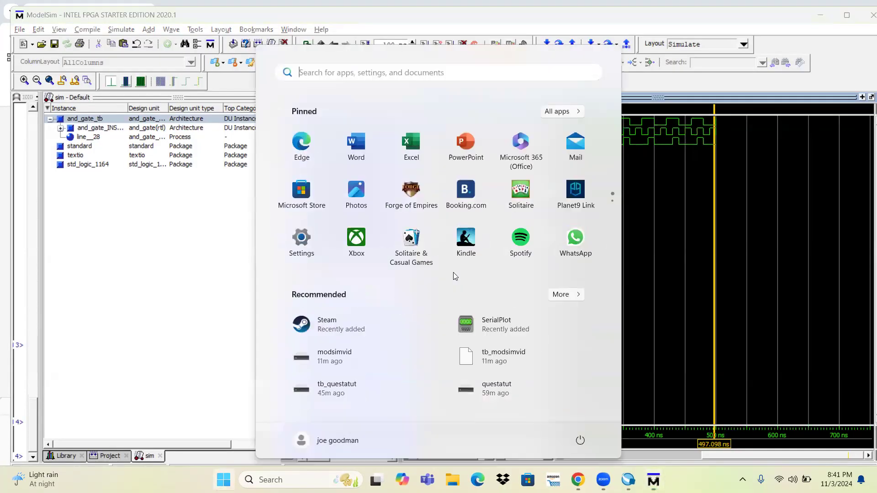
text(paint)
key(Return)
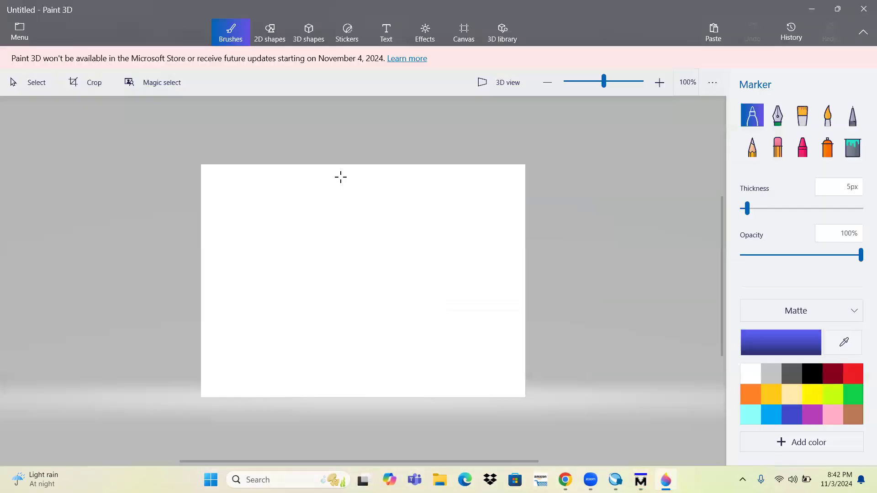
key(ctrl+v)
scroll(308, 313, up, 3)
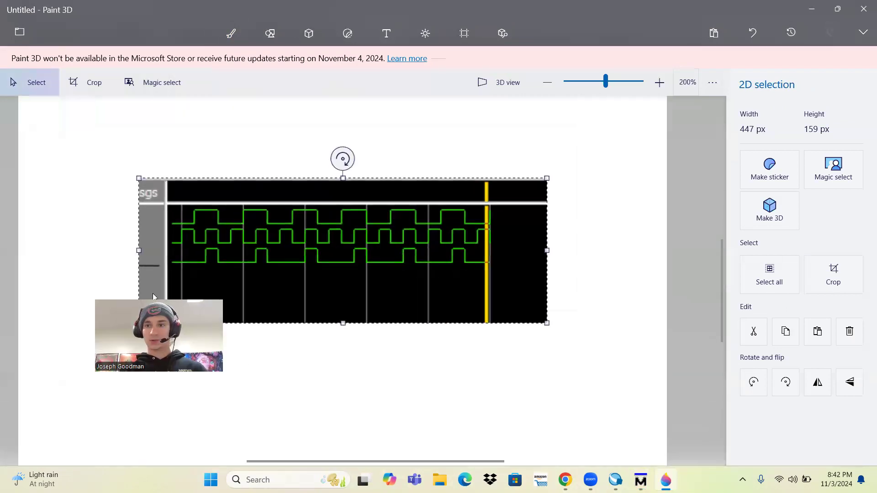
scroll(251, 294, up, 3)
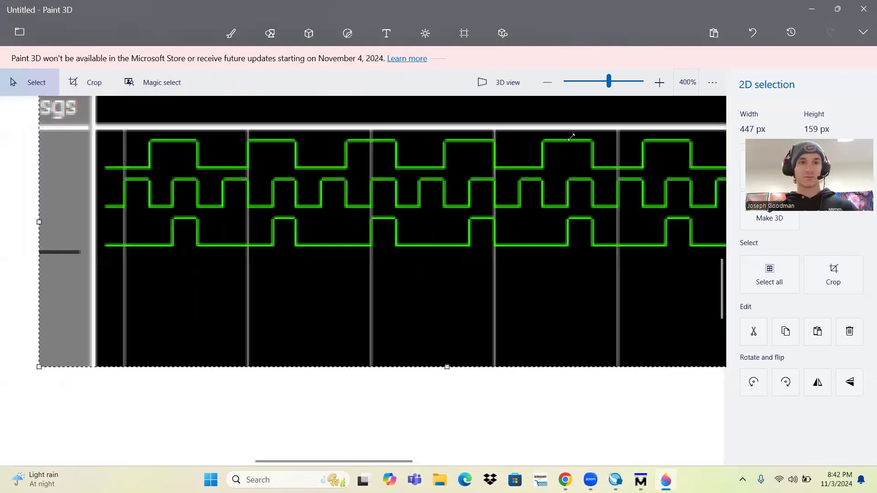
Handwrite the 0 and 1 logic values of both inputs and the output over the first waveform intervals with a blue marker
click(231, 33)
scroll(216, 256, up, 3)
drag(256, 298, 427, 348)
key(ctrl+z)
scroll(288, 303, down, 3)
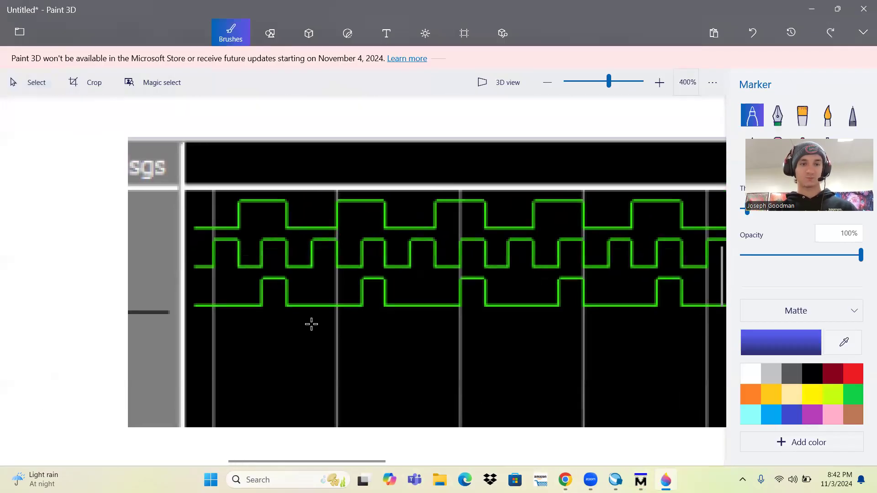
drag(227, 210, 224, 271)
mouse_move(226, 305)
mouse_down()
mouse_move(234, 320)
mouse_move(225, 307)
mouse_up()
drag(254, 207, 255, 233)
mouse_move(251, 244)
mouse_down()
mouse_move(245, 254)
mouse_move(250, 247)
mouse_up()
drag(254, 319, 250, 315)
drag(279, 198, 274, 263)
drag(271, 296, 268, 320)
mouse_move(311, 207)
mouse_down()
mouse_move(295, 215)
mouse_move(310, 207)
mouse_up()
mouse_move(308, 241)
mouse_down()
mouse_move(293, 256)
mouse_move(309, 244)
mouse_up()
drag(299, 311, 296, 309)
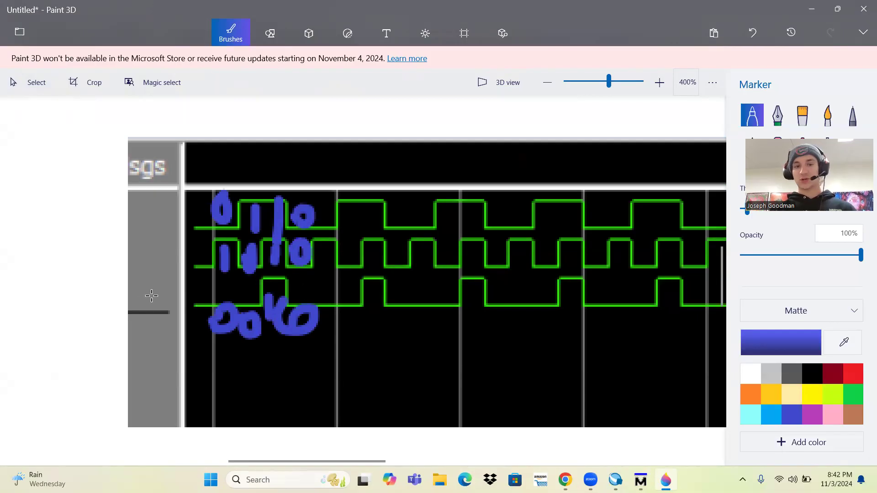
Undo all the handwritten marker strokes on the captured waveforms
drag(277, 184, 452, 236)
drag(71, 276, 274, 361)
key(ctrl+z)
key(ctrl+z)
key(ctrl+z)
key(ctrl+z)
key(ctrl+z)
key(ctrl+z)
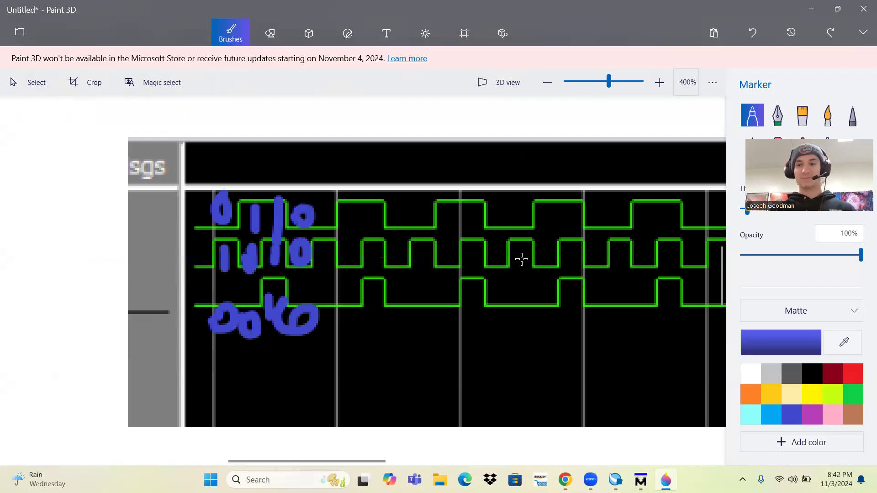
key(ctrl+z)
key(ctrl+z)
key(ctrl+z)
key(ctrl+z)
key(ctrl+z)
key(ctrl+z)
key(ctrl+z)
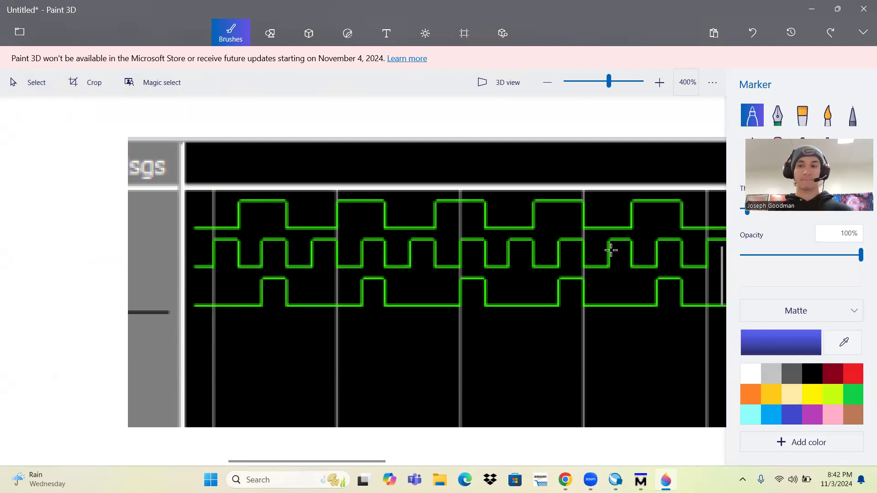
Close Paint 3D without saving the waveform capture
scroll(591, 250, down, 6)
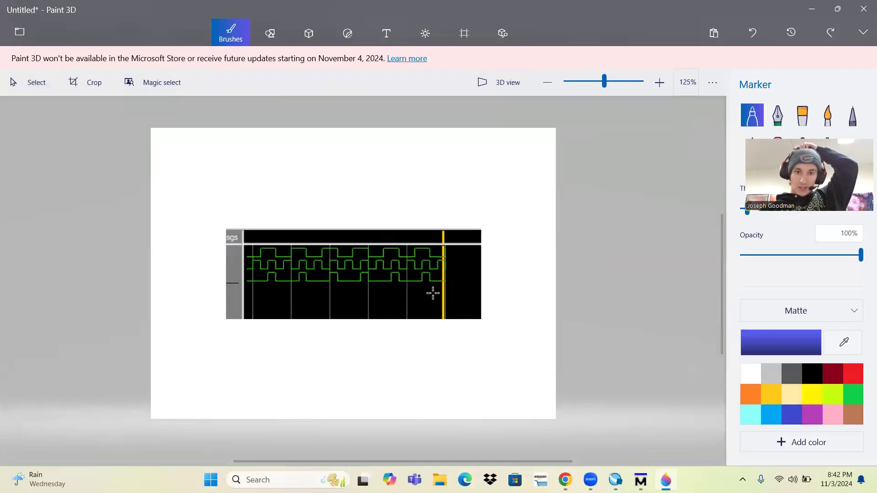
click(863, 5)
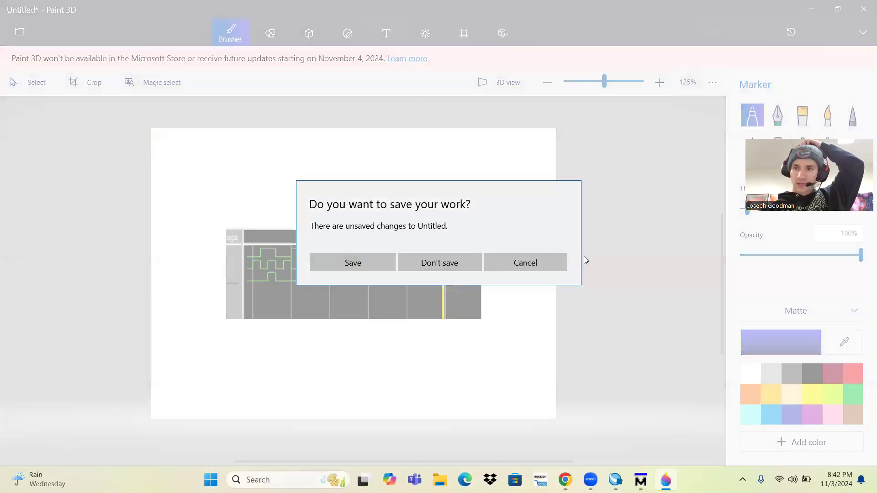
click(440, 263)
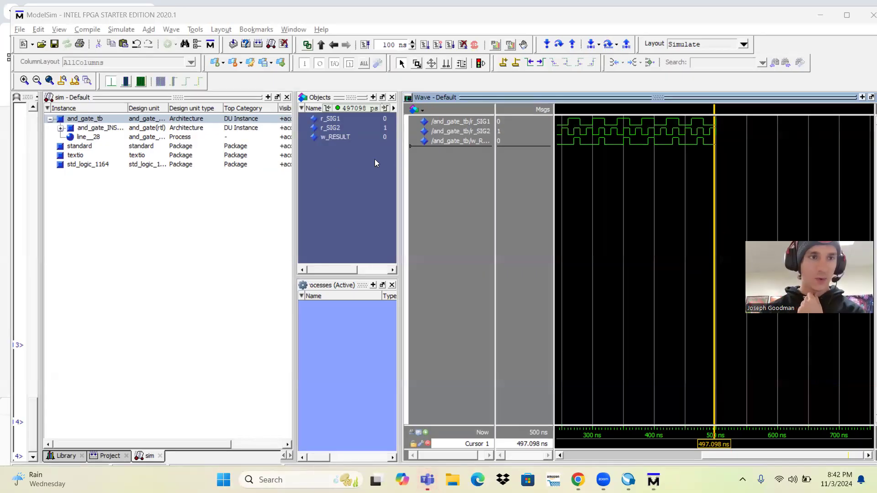
Quit ModelSim and confirm the exit from the finished simulation session
click(192, 212)
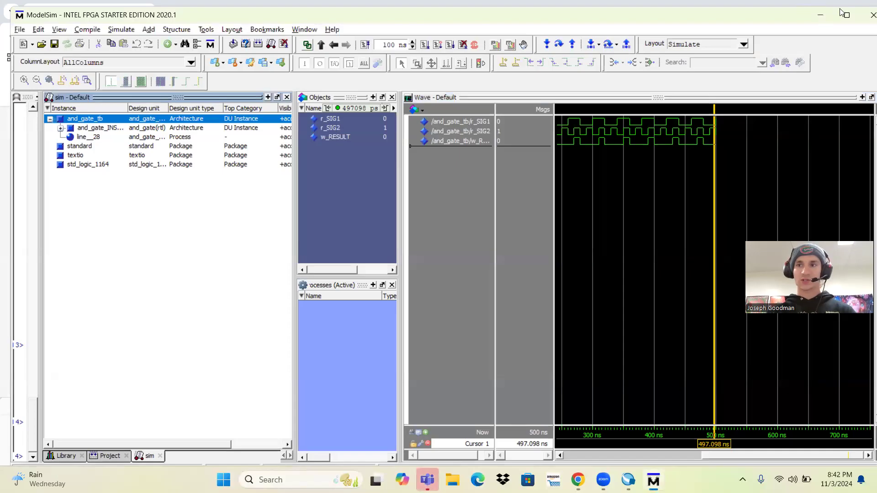
click(873, 14)
click(453, 278)
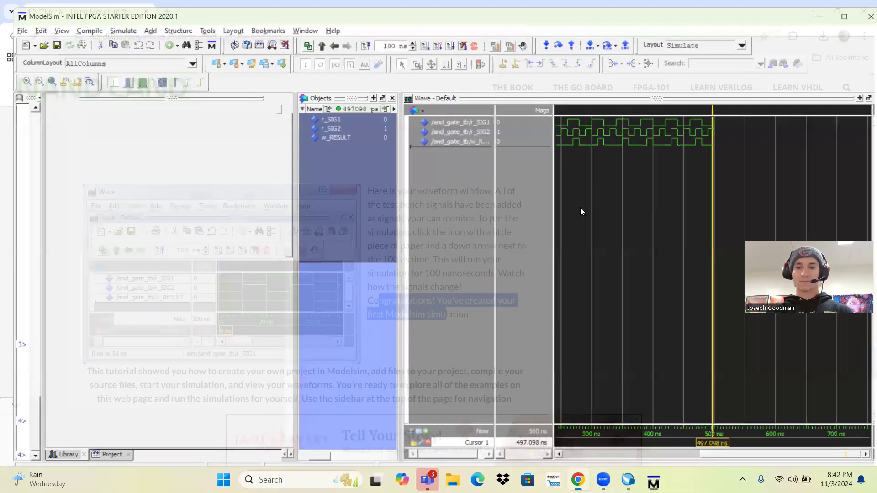
Switch to Quartus Prime and compare the undefined top-level entity error with the entity name declared in modsimvid.vhd
key(alt+Tab)
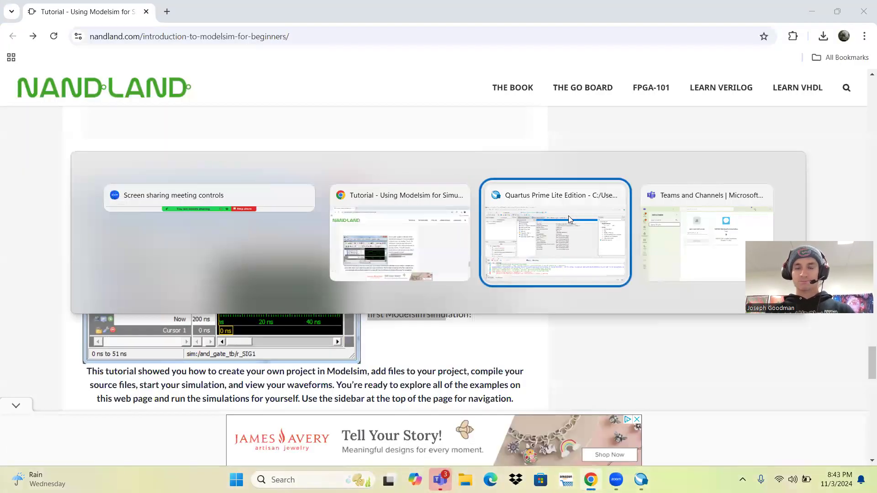
click(568, 216)
key(alt+Tab)
key(Tab)
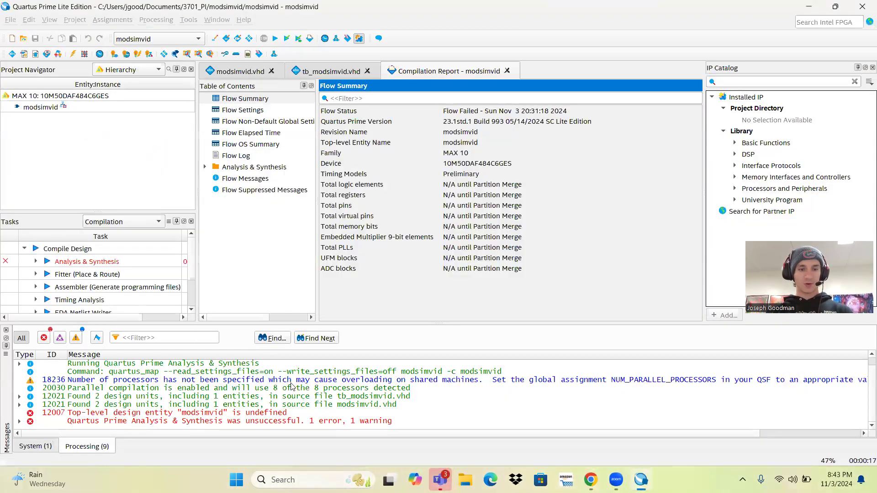
click(204, 413)
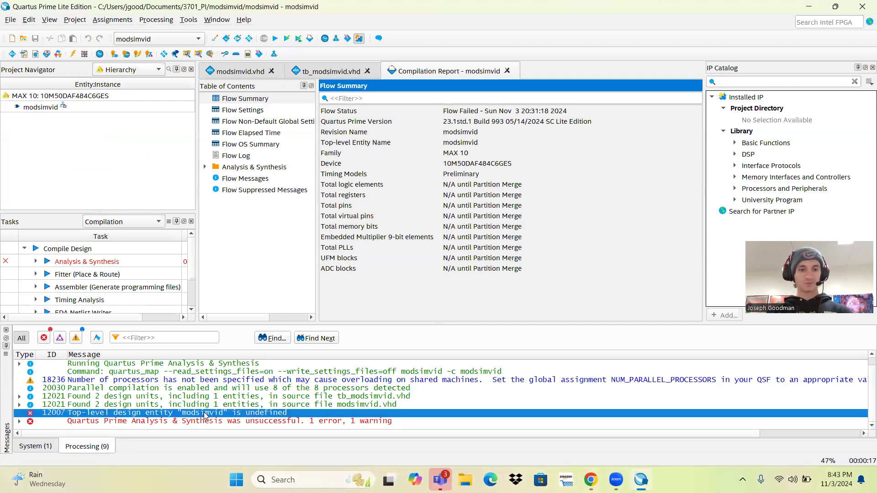
click(237, 71)
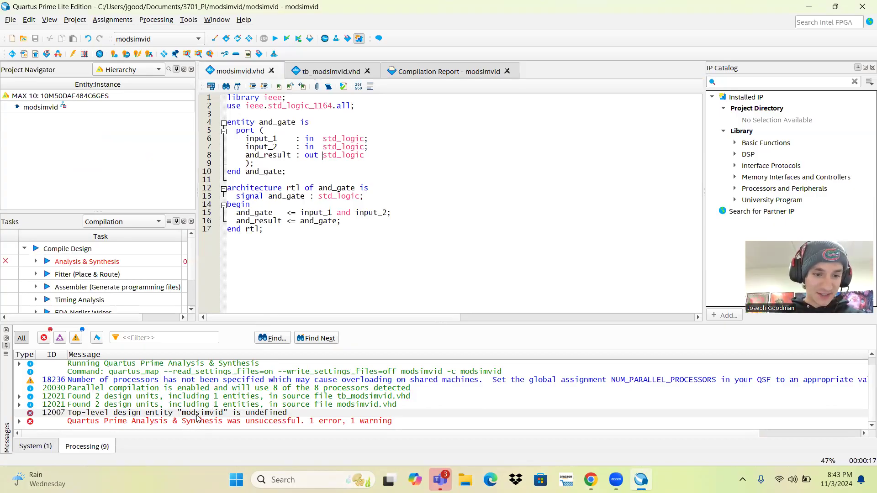
double_click(264, 123)
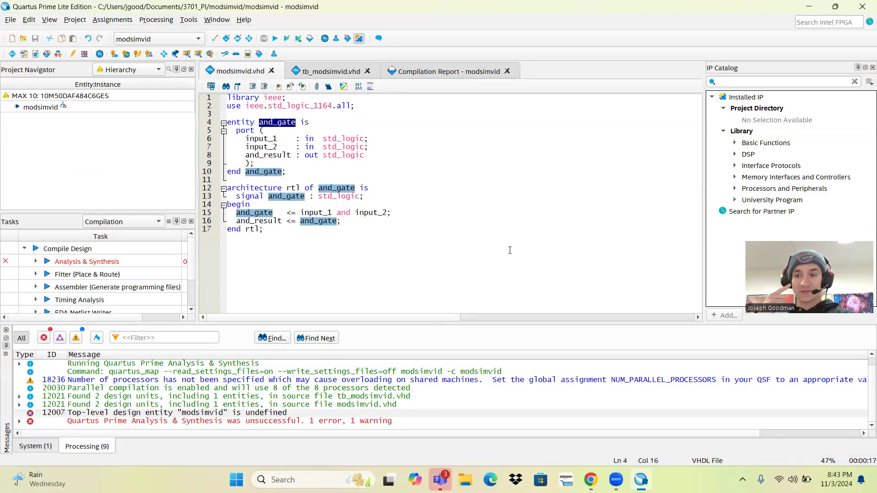
Close the Microsoft Teams window and return to Quartus Prime
key(alt+Tab)
key(alt+Tab)
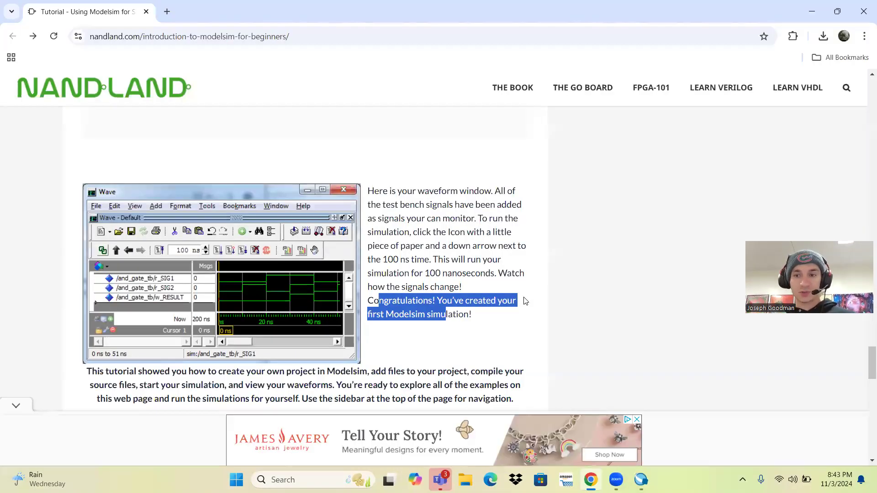
key(alt+Tab)
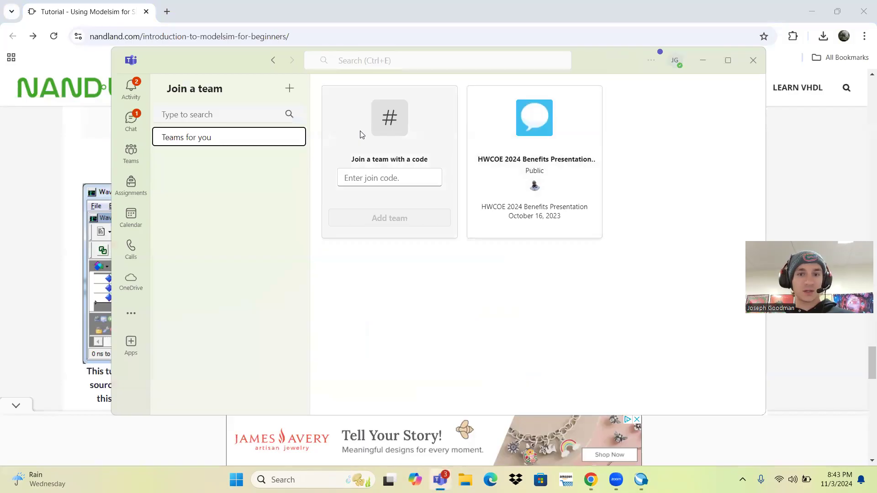
mouse_move(526, 194)
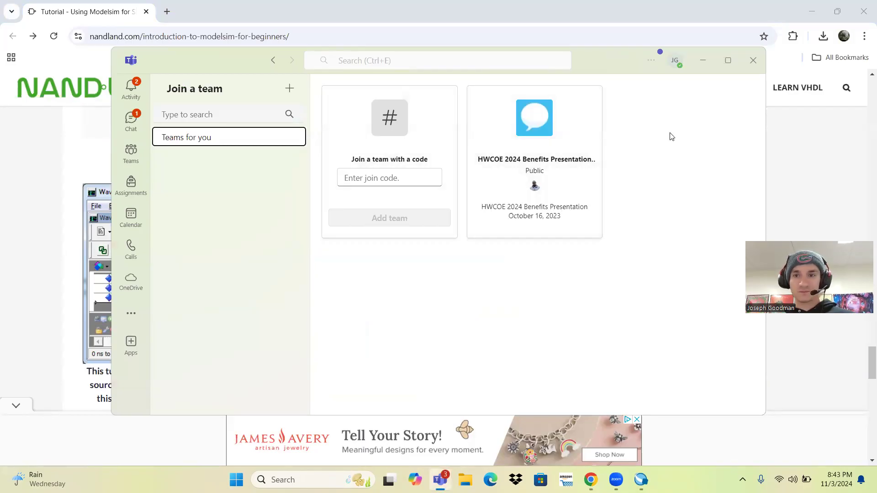
click(754, 60)
key(alt+Tab)
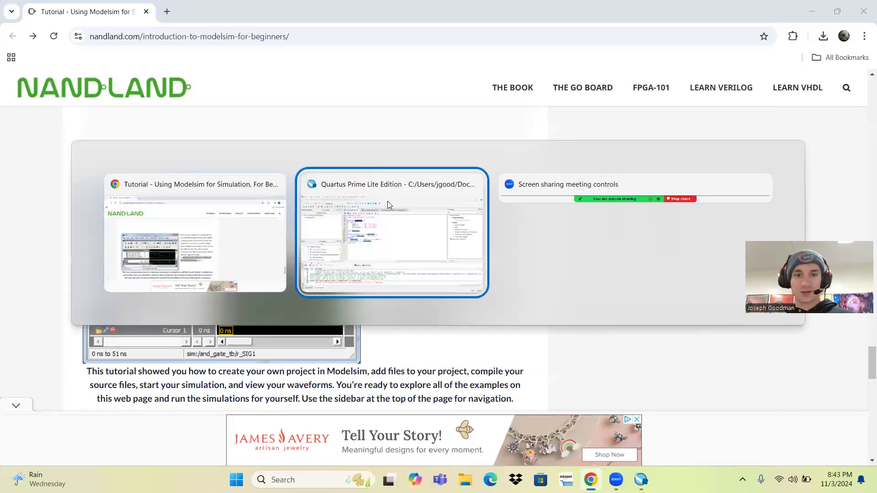
click(371, 209)
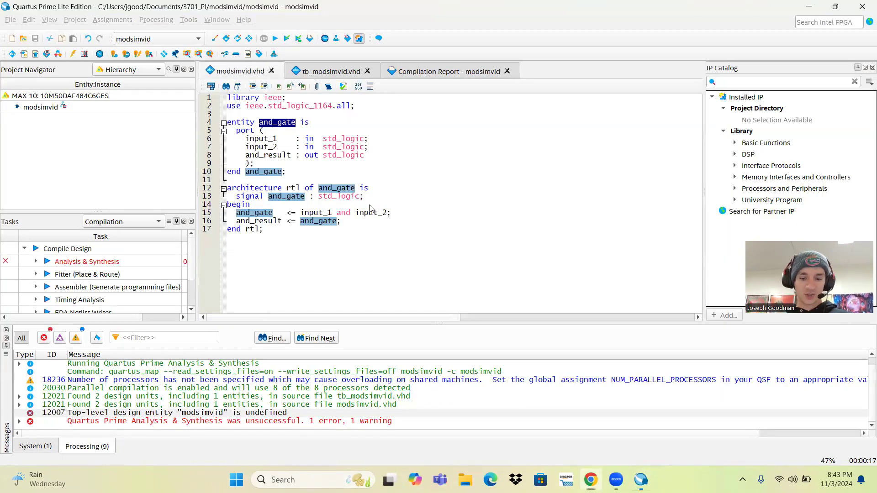
Launch ModelSim again and dismiss its welcome information to reach the and_gate project
key(super)
text(mod)
key(Return)
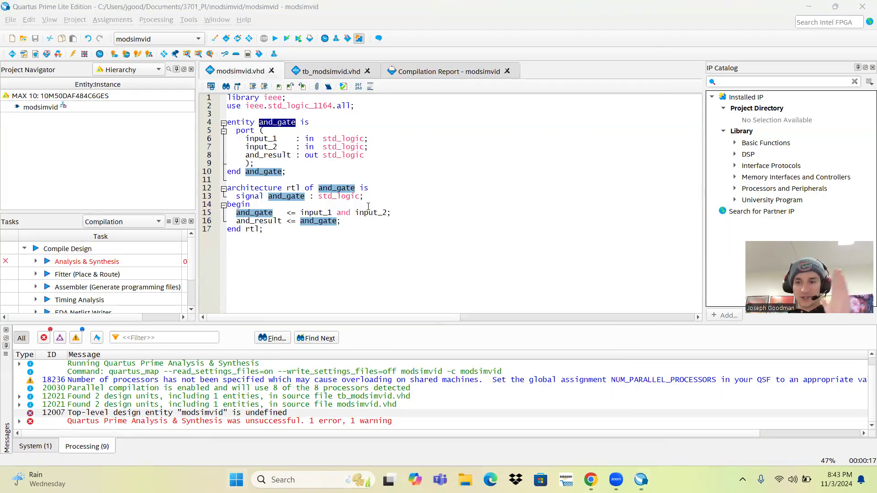
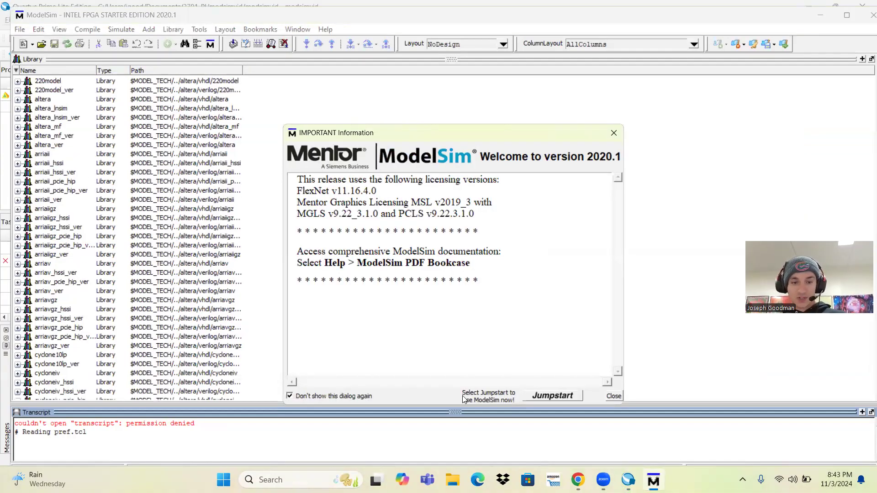
click(613, 396)
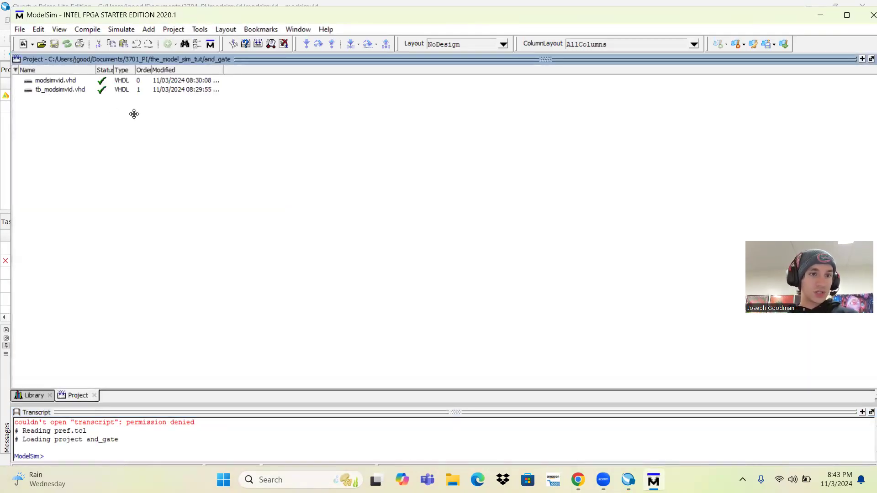
click(19, 28)
click(156, 147)
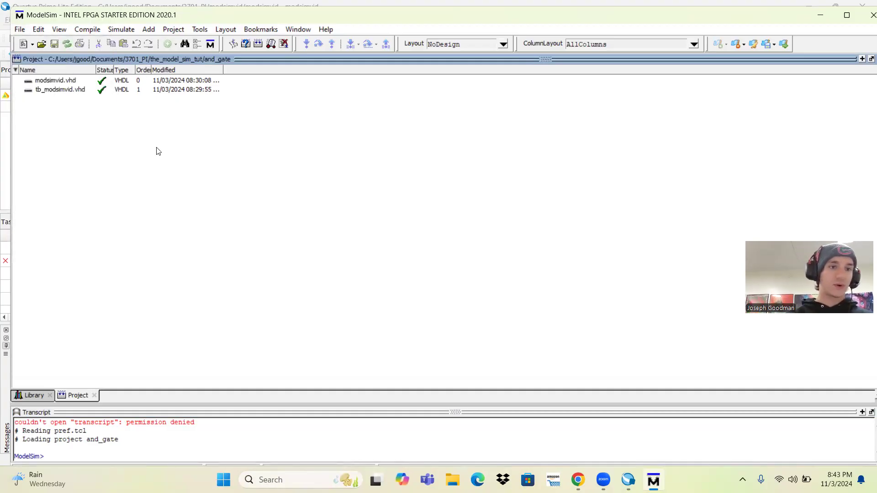
Set up a new simulation with and_gate_tb from the work library as its design unit
click(121, 30)
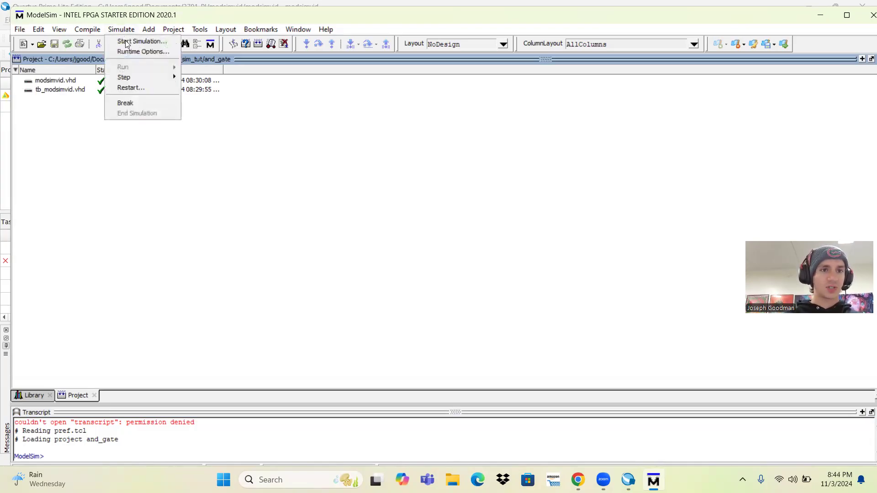
click(127, 42)
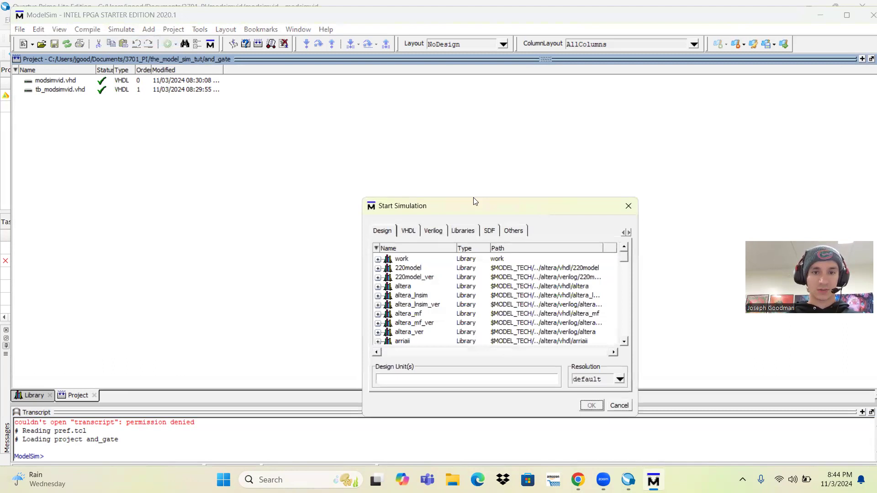
drag(473, 197, 470, 131)
click(378, 193)
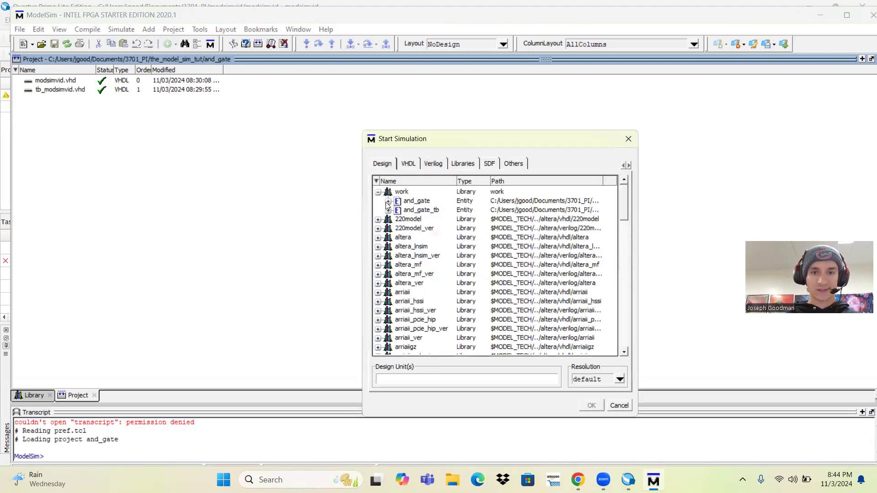
click(388, 210)
click(420, 210)
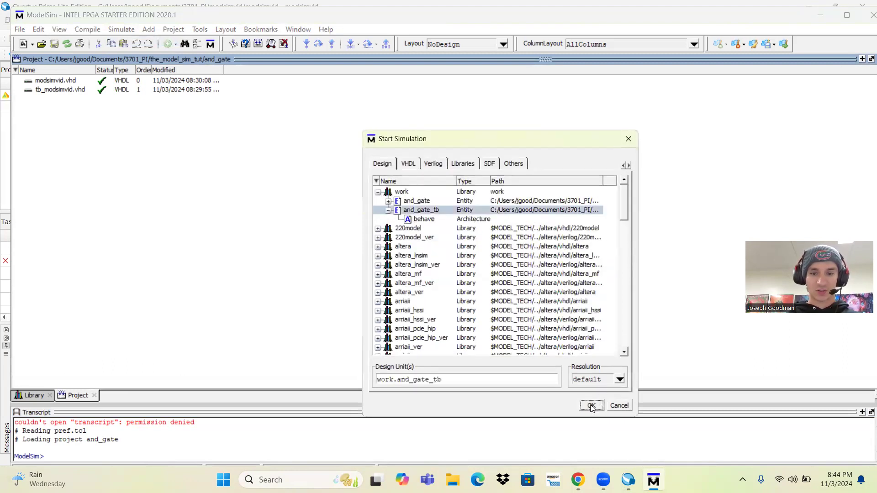
Set the simulation resolution to 100 ns and start the simulation
click(620, 380)
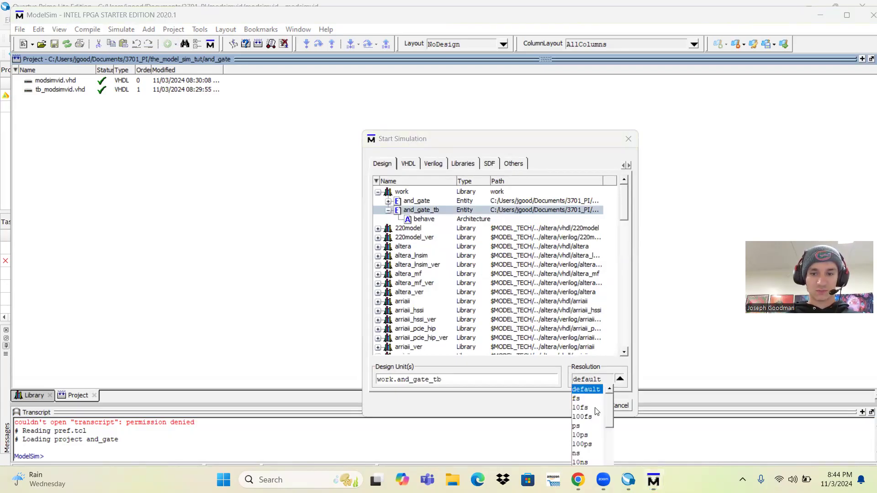
scroll(589, 431, down, 2)
click(582, 435)
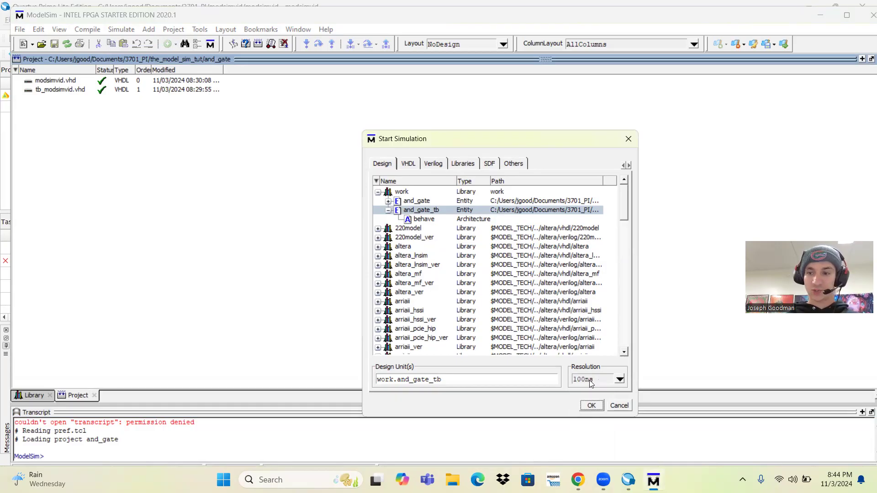
click(588, 407)
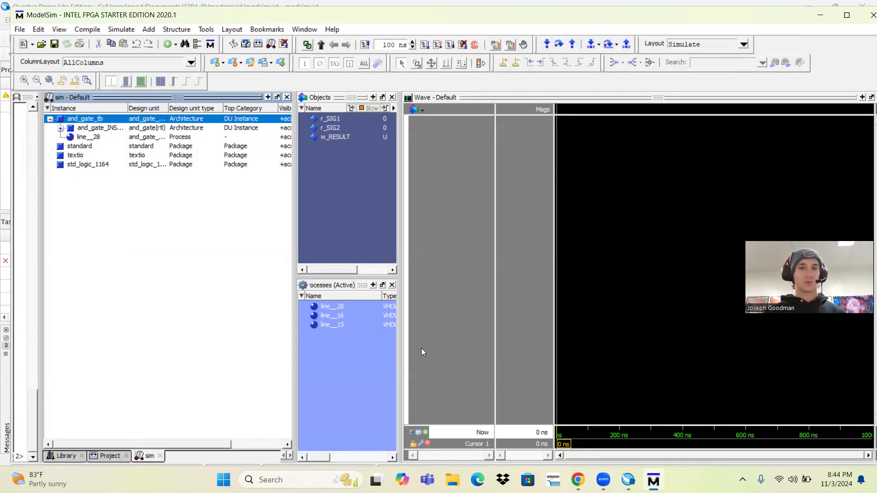
Add the and_gate_tb signals to the waveform view and run the simulation for 100 ns
right_click(89, 119)
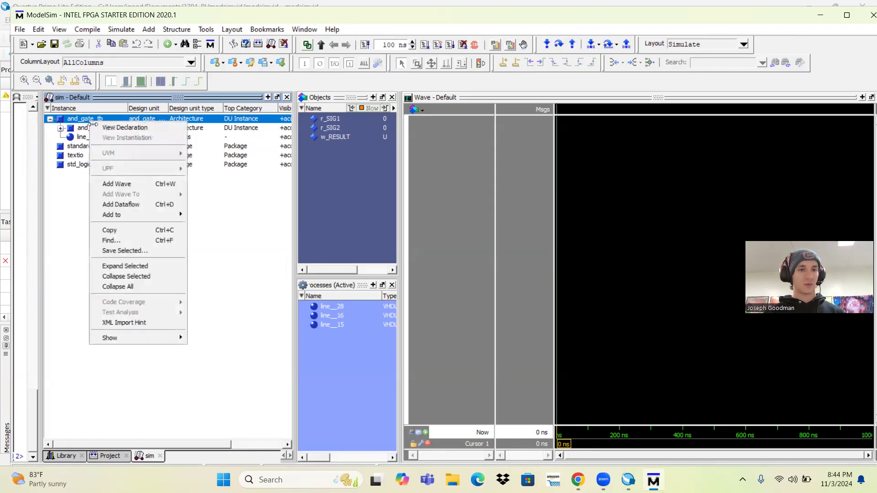
click(110, 181)
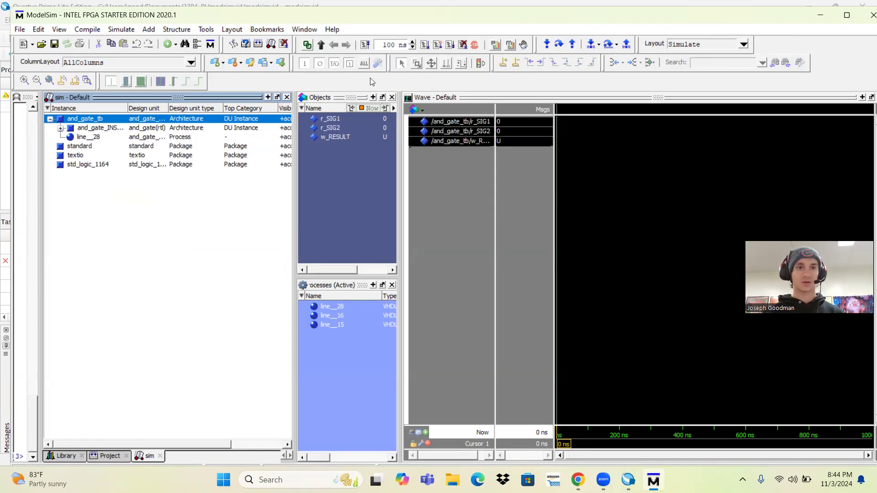
click(424, 46)
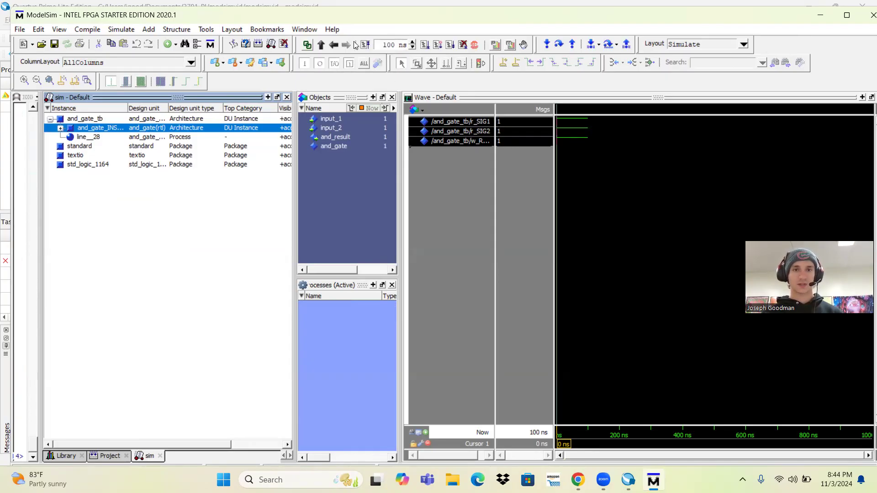
Advance the simulation to 400 ns in 100 ns runs, and on to 800 ns with a run length of 200 ns
click(425, 45)
click(425, 46)
click(424, 45)
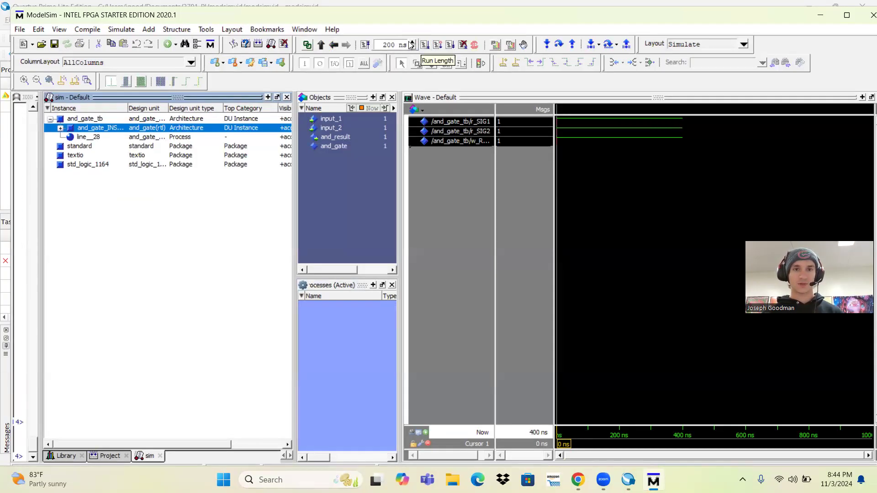
click(426, 46)
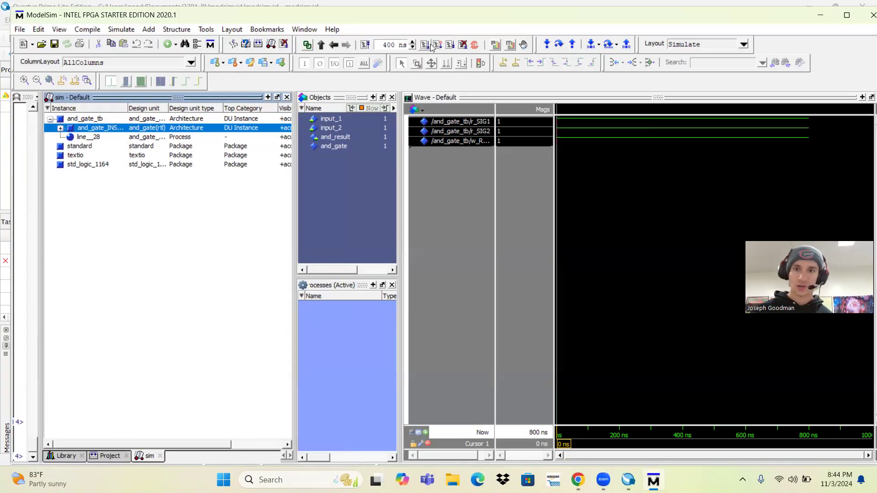
Examine the r_SIG1, r_SIG2 and w_RESULT waveforms with the cursor across the 800 ns simulation
click(620, 155)
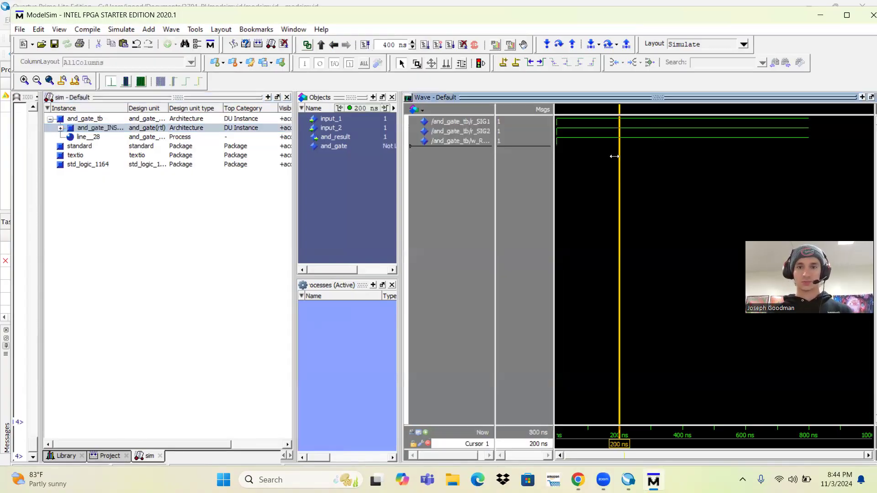
click(589, 151)
ctrl+scroll(590, 151, down, 5)
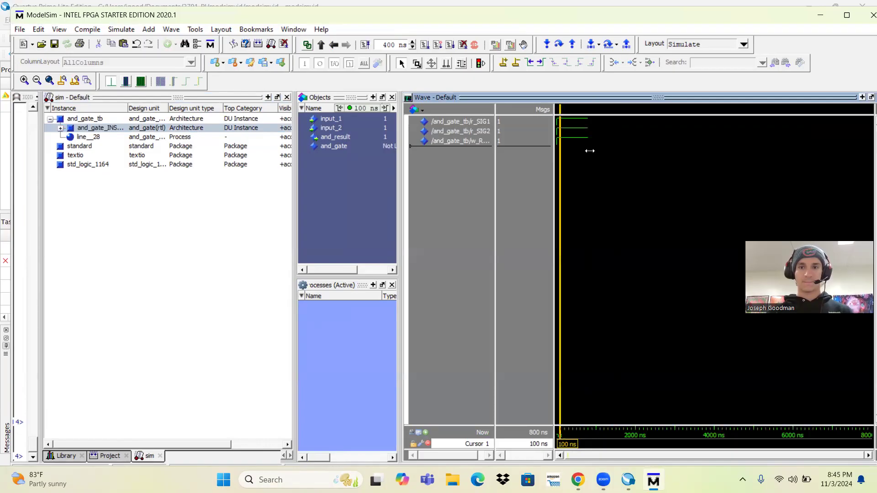
right_click(587, 151)
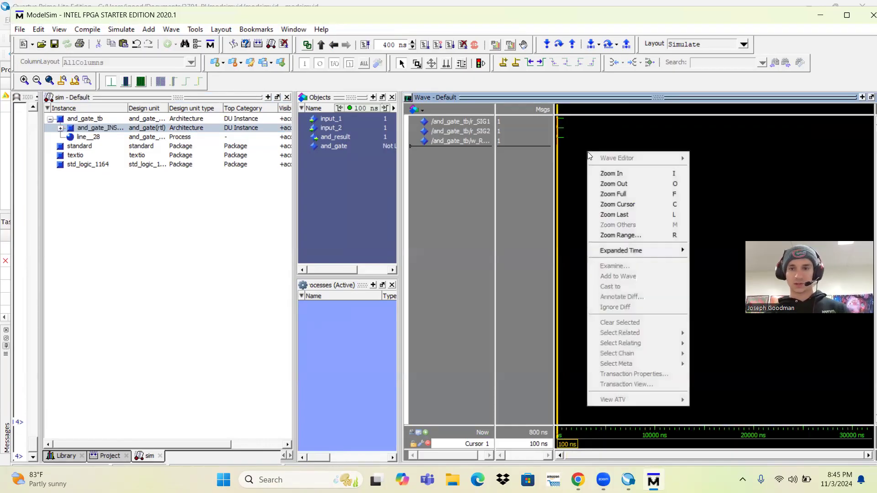
click(579, 167)
ctrl+scroll(579, 166, up, 5)
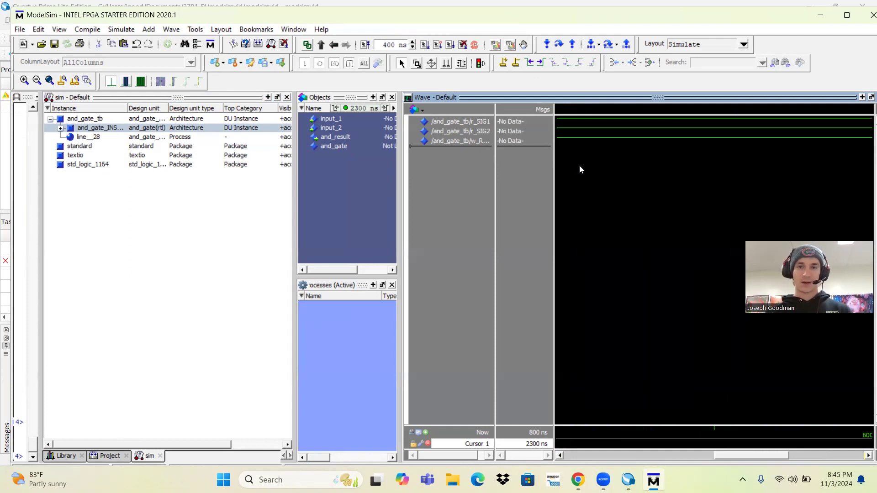
drag(654, 357, 862, 193)
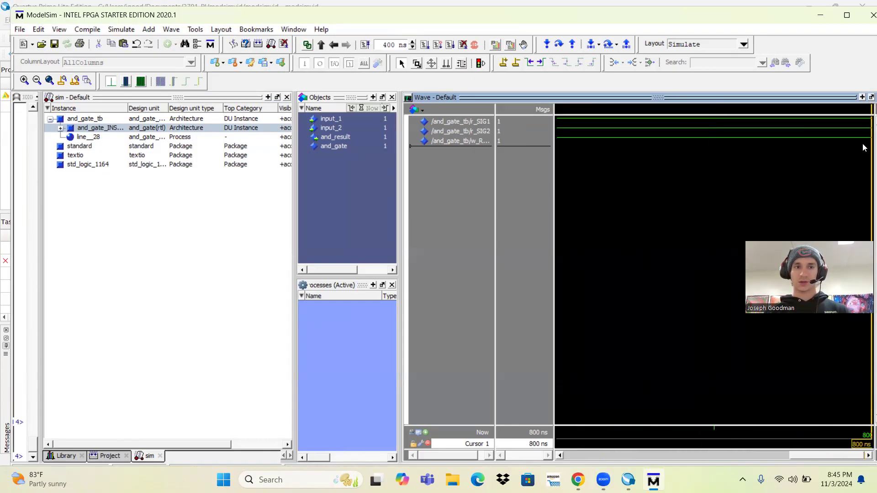
click(862, 122)
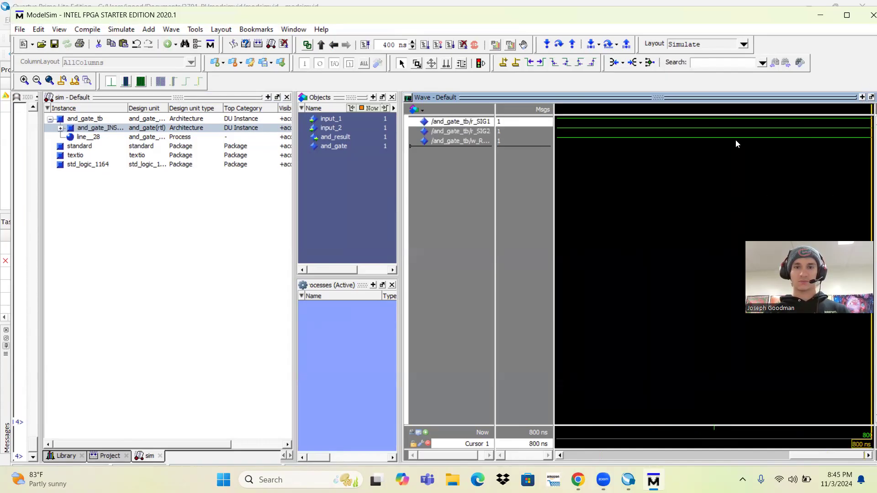
click(429, 140)
click(455, 131)
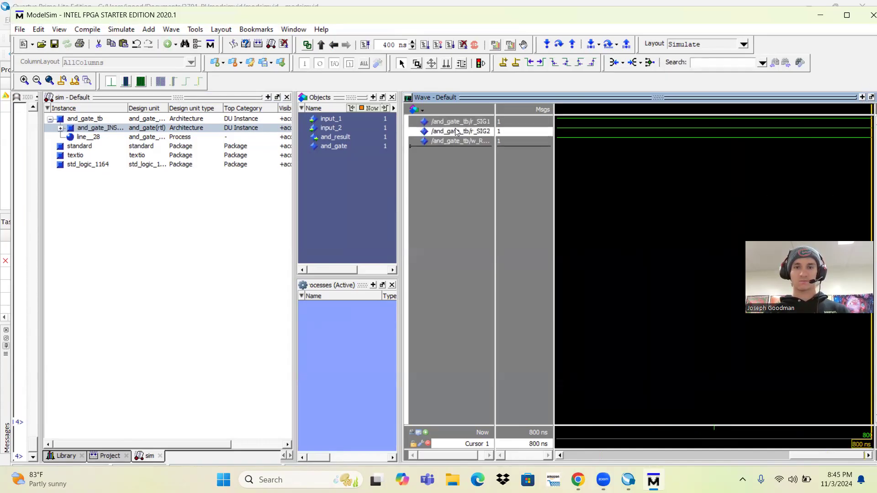
Quit ModelSim and relaunch it
click(873, 15)
click(437, 280)
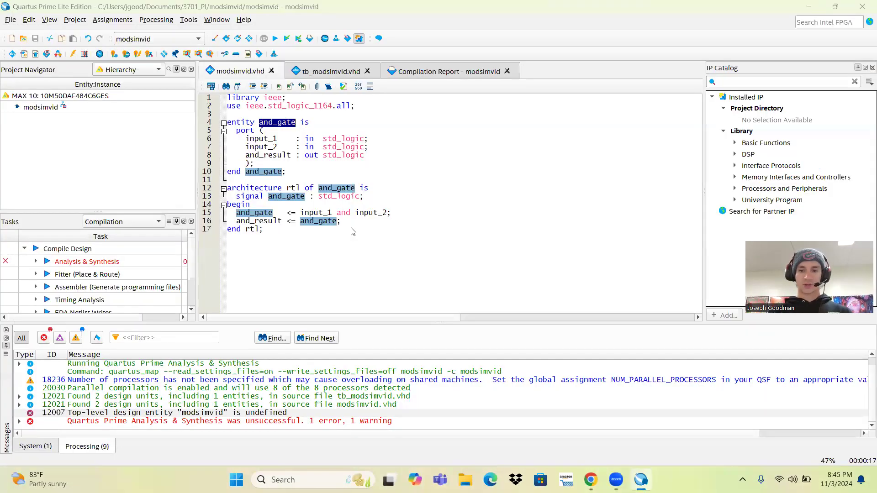
key(super)
text(mod)
key(Return)
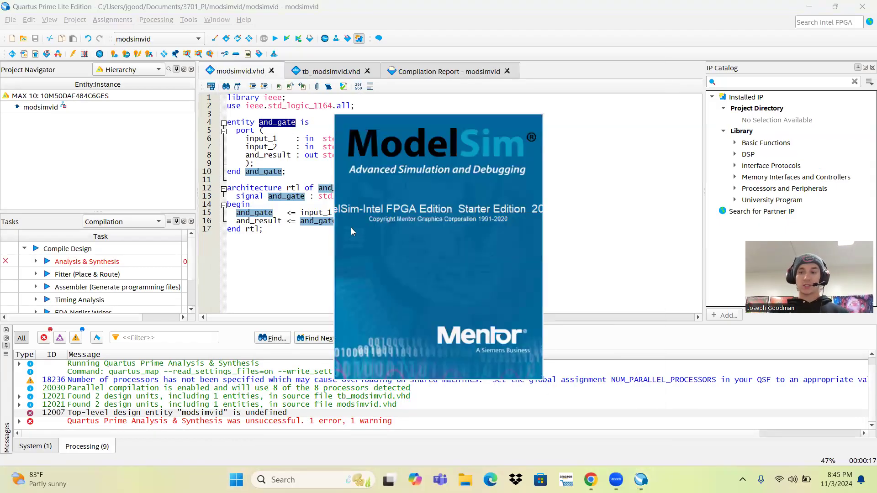
Review the tb_modsimvid.vhd test bench code in Quartus, from its stimulus process up to the declarations, and switch to ModelSim
click(321, 69)
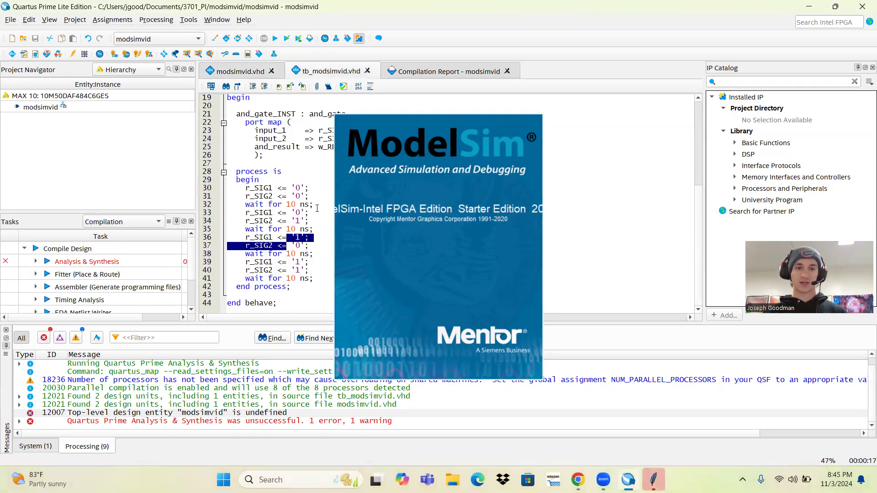
scroll(320, 192, up, 4)
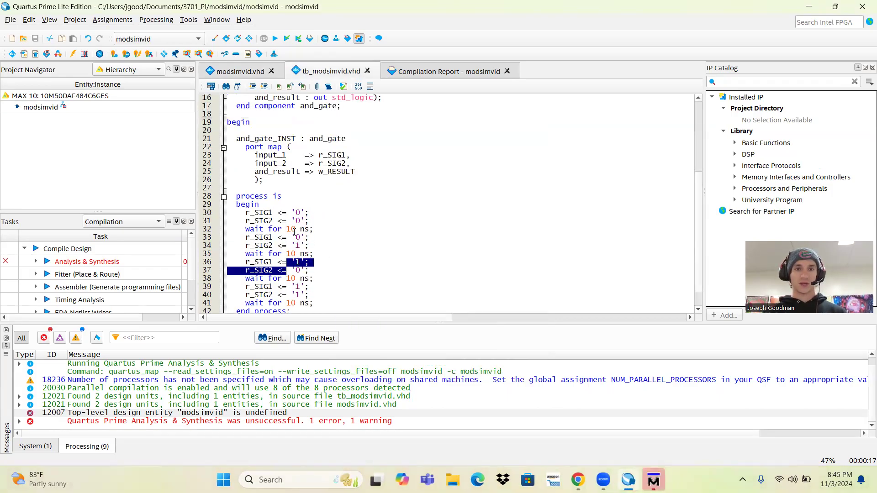
scroll(332, 171, up, 2)
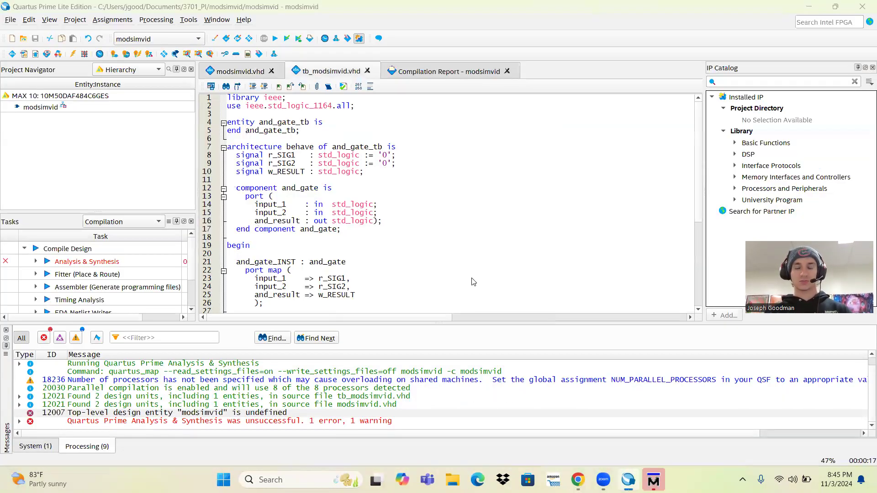
key(alt+Tab)
key(alt+Tab)
key(alt+Tab)
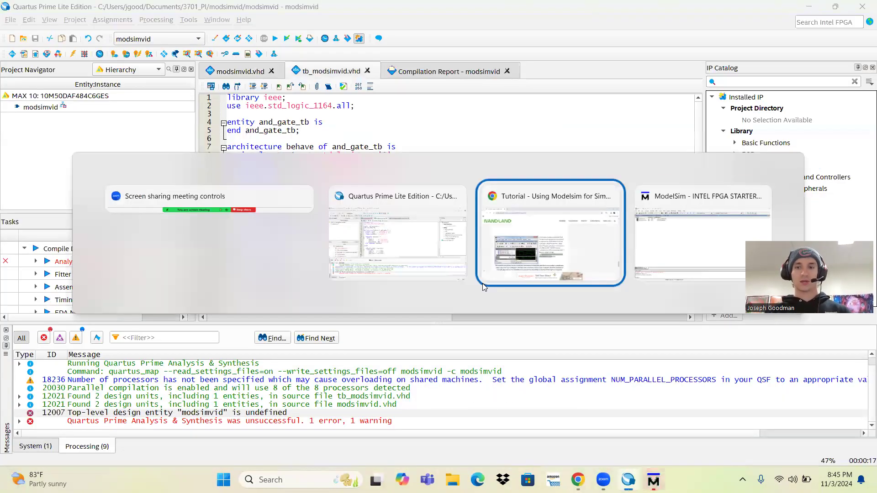
Start a simulation of and_gate_tb from the work library with the default resolution
click(94, 83)
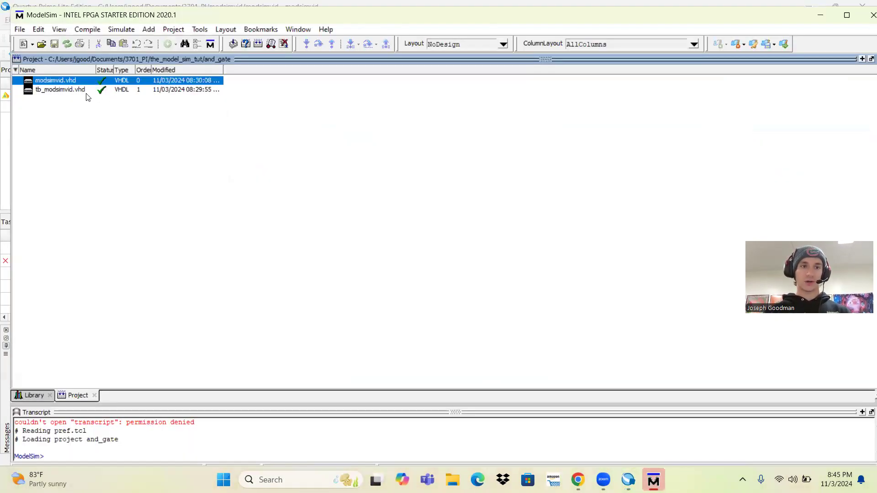
click(96, 89)
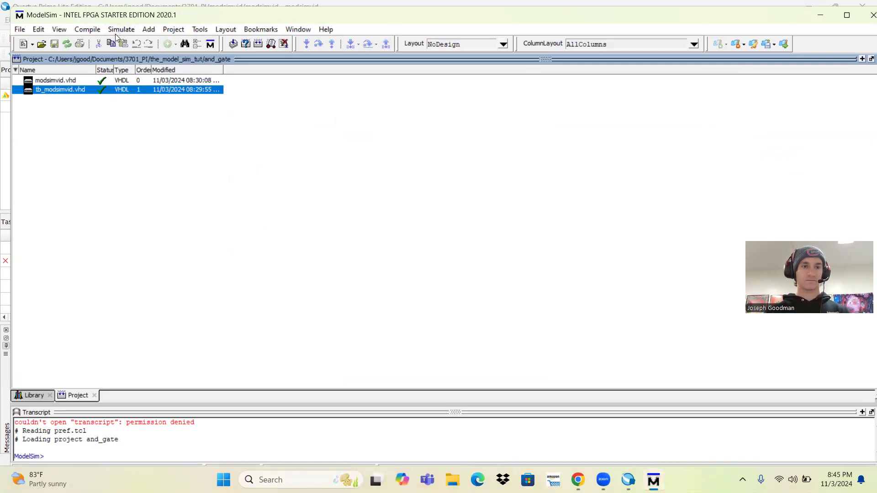
click(120, 31)
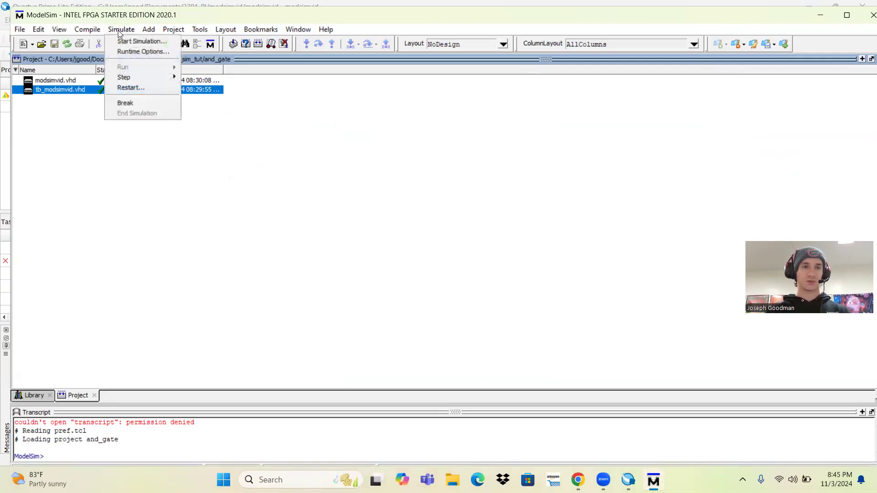
click(124, 41)
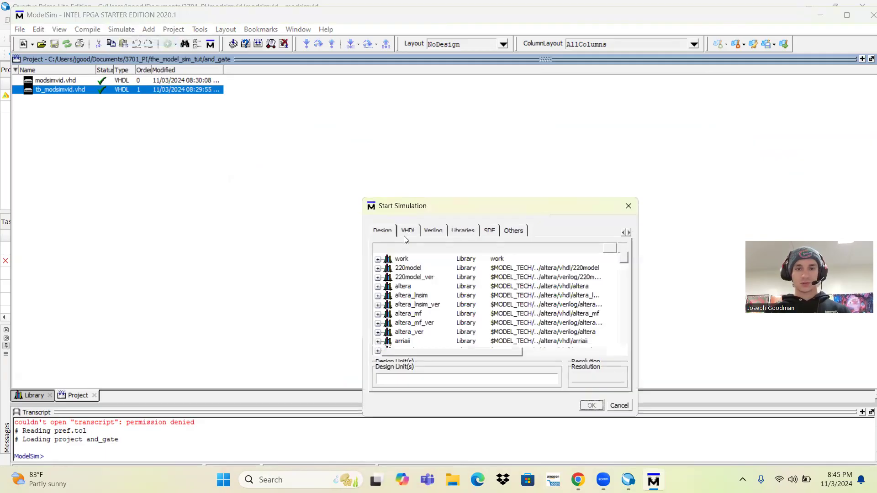
click(378, 259)
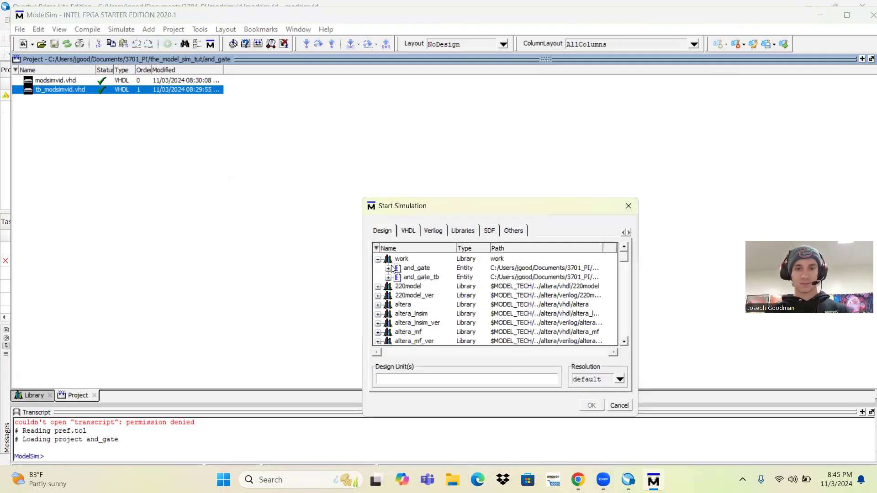
click(406, 279)
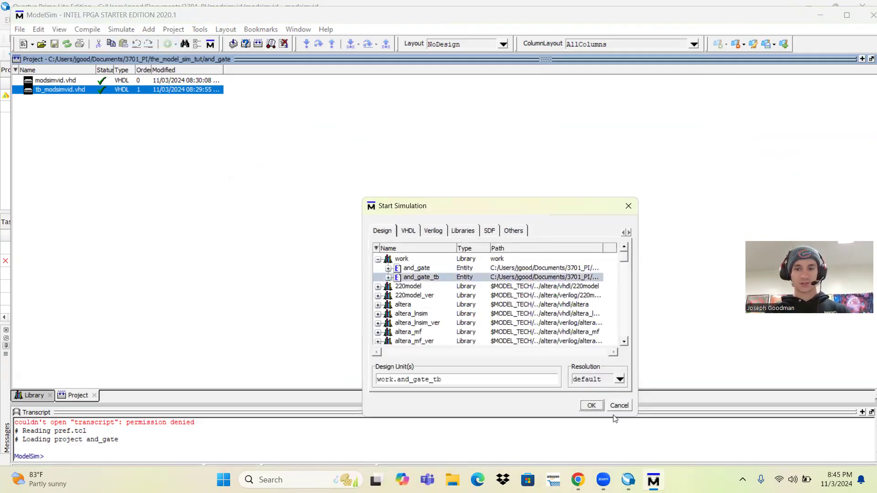
click(590, 406)
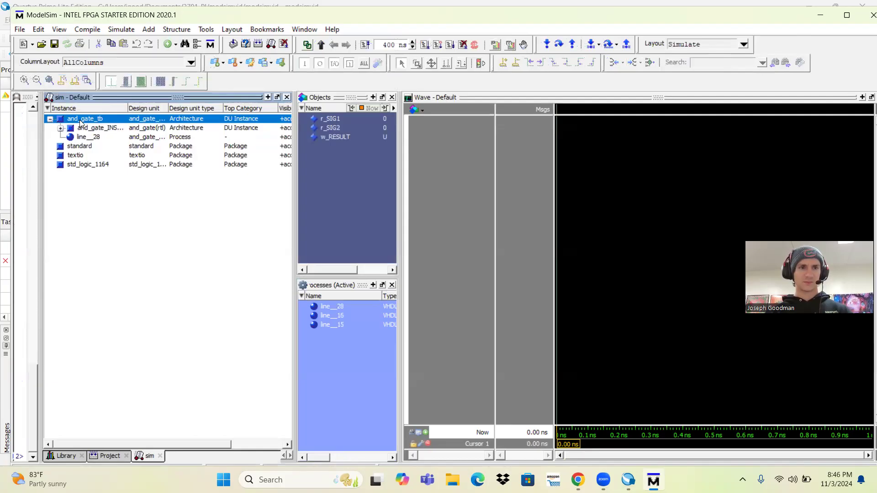
Add the and_gate_tb signals to the waveform view and run the simulation for 100 ps
right_click(81, 122)
click(115, 183)
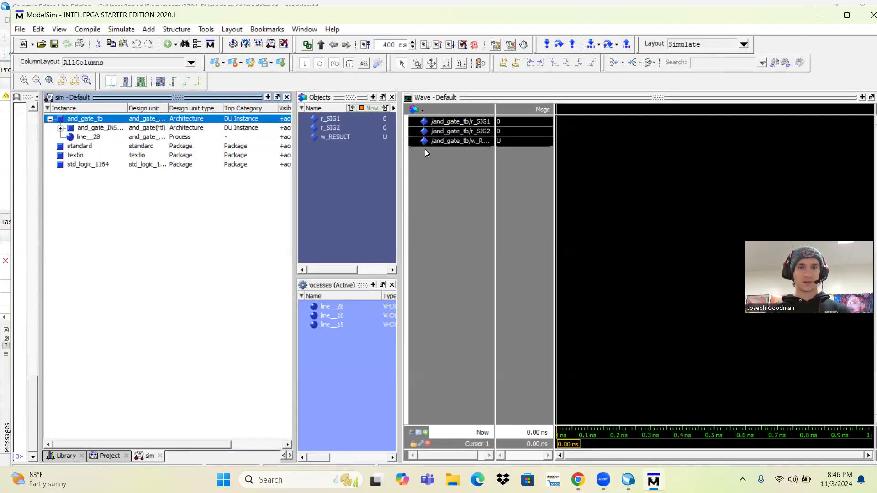
click(412, 47)
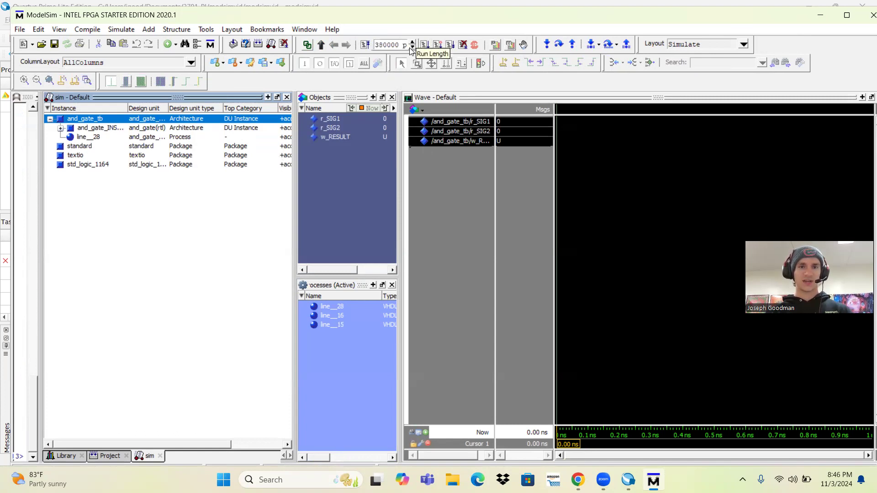
click(412, 48)
triple_click(399, 48)
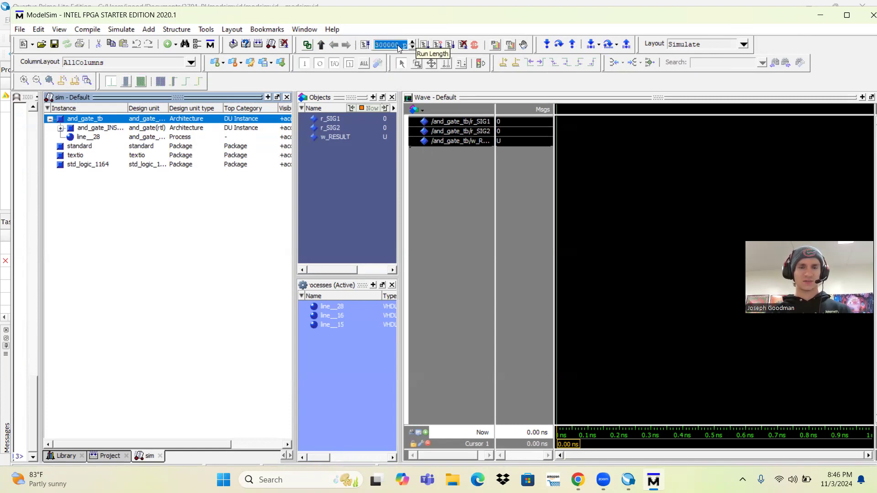
text(100ps)
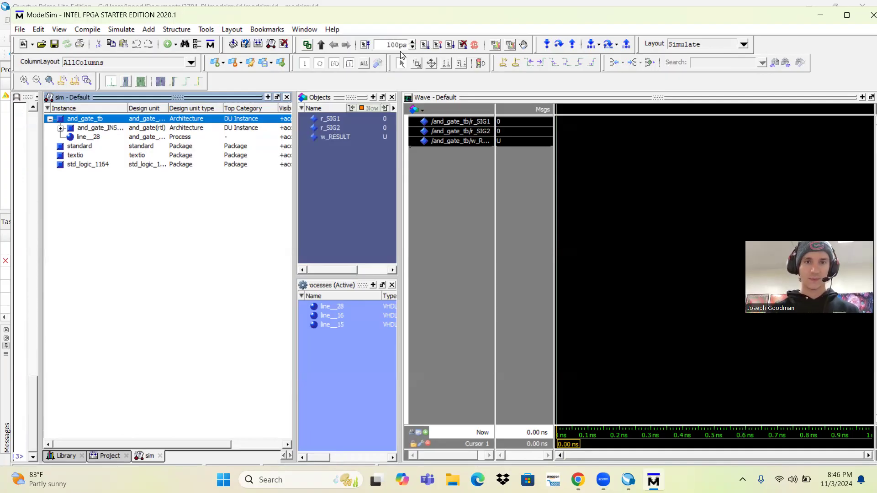
click(423, 45)
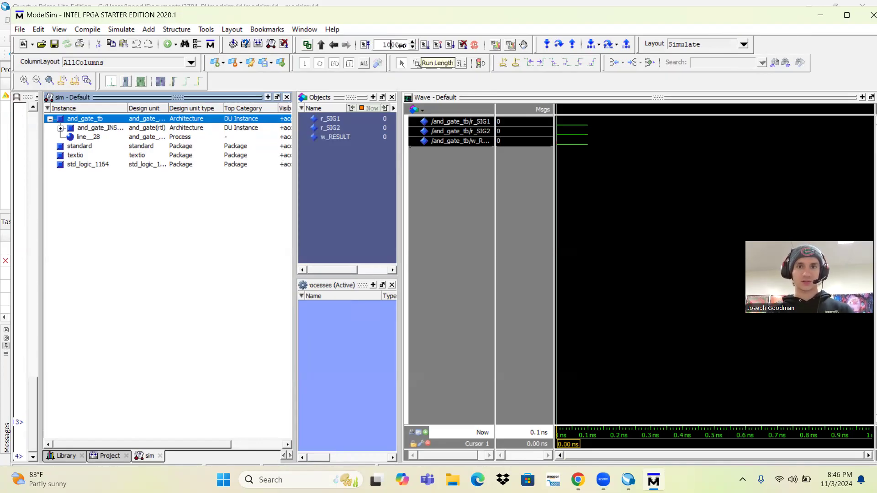
Set the run length to 1000 ps and run the simulation once
text(0)
click(424, 45)
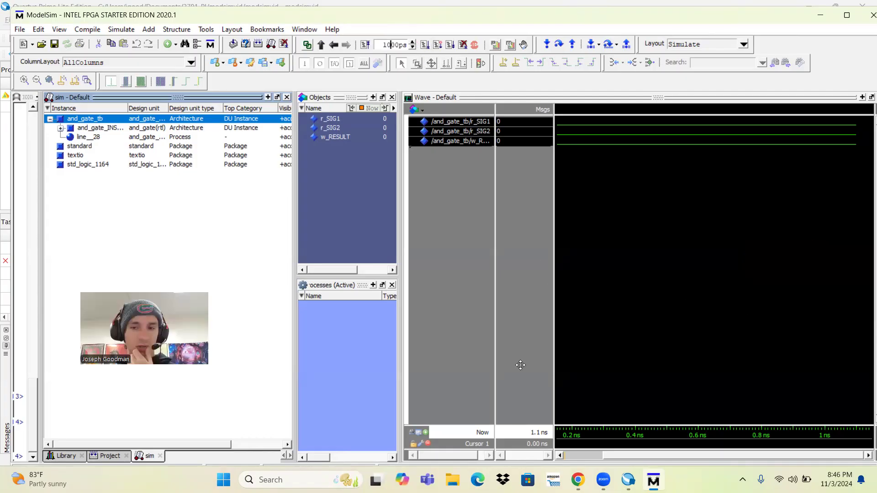
right_click(693, 241)
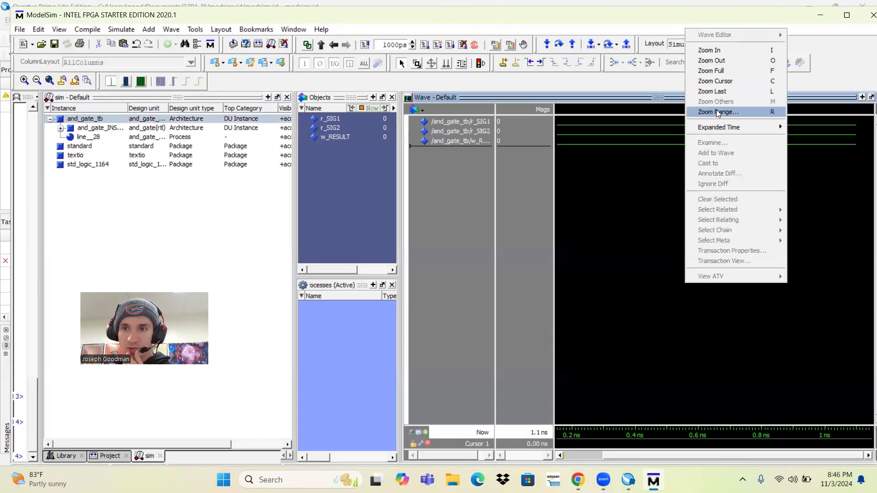
click(716, 111)
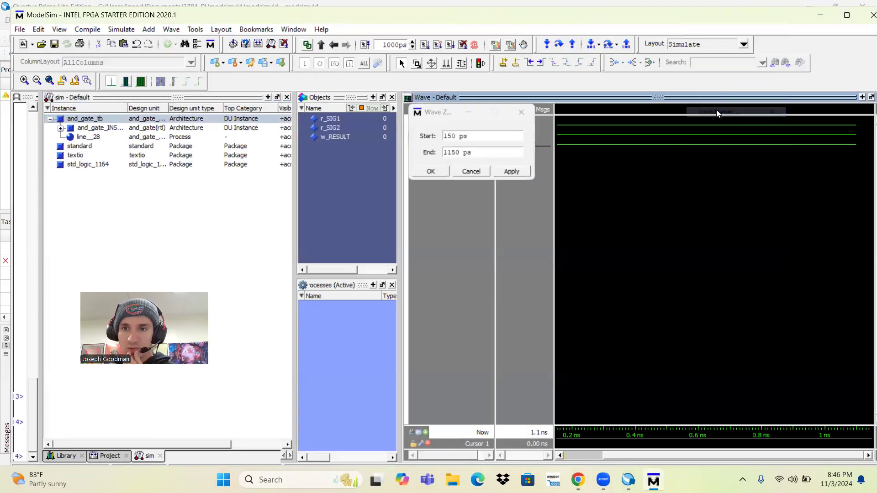
right_click(640, 194)
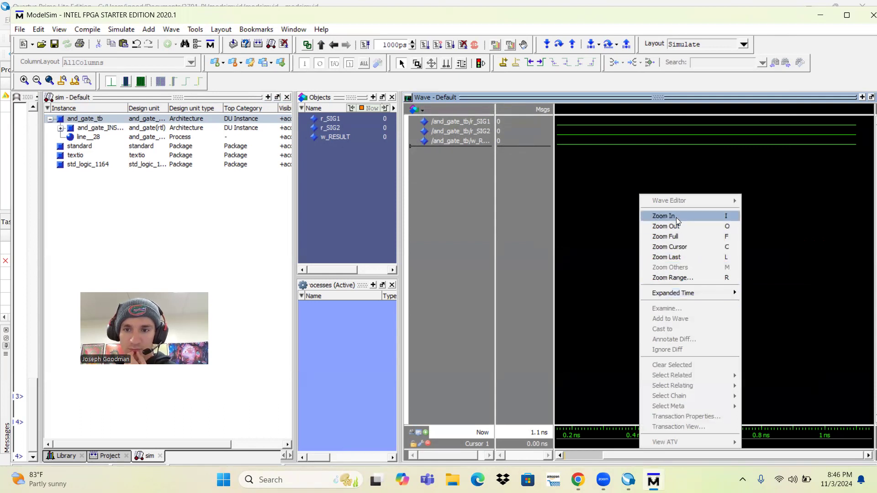
click(708, 248)
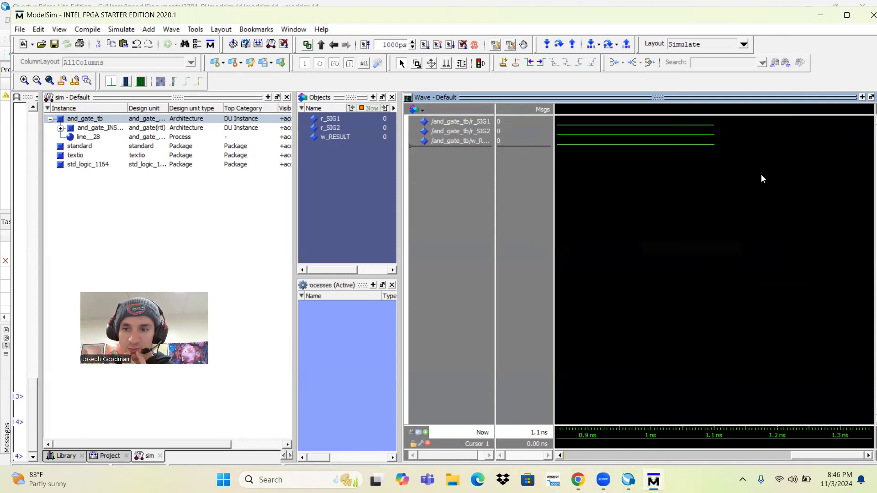
right_click(730, 182)
click(754, 231)
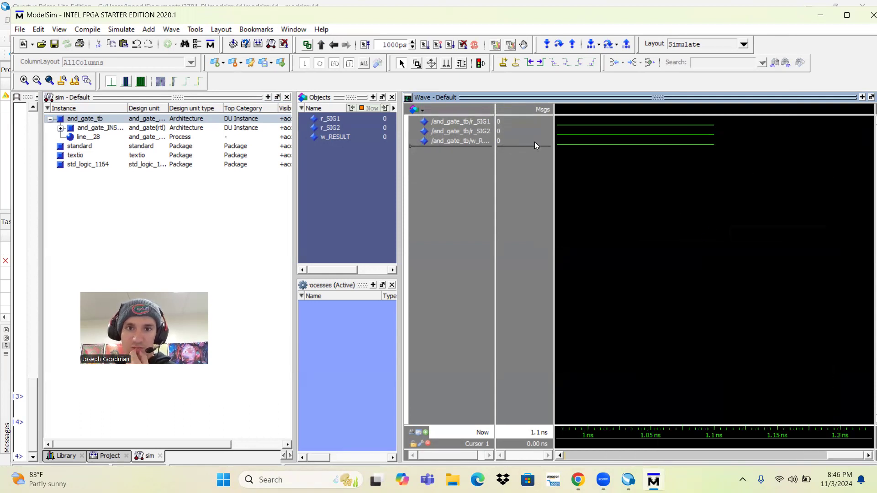
Run the simulation for a further 1000 ps, and once more with a run length of 1000 ns
click(425, 44)
right_click(631, 194)
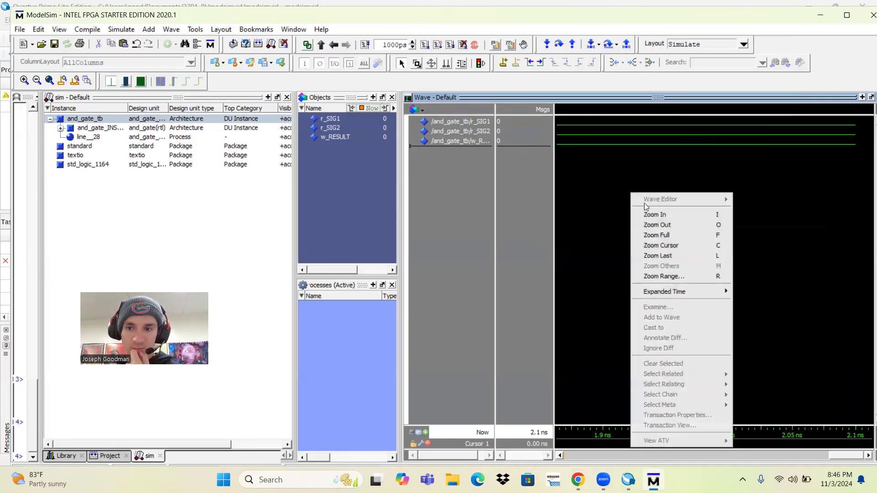
click(669, 248)
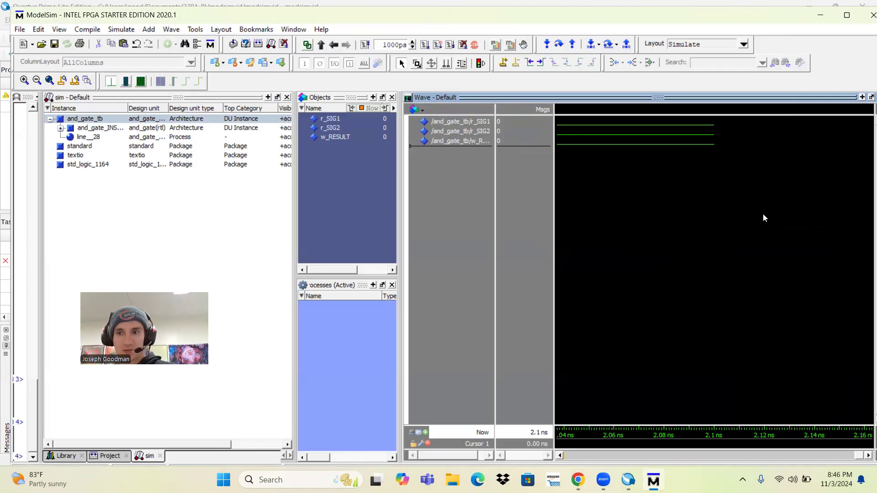
ctrl+scroll(764, 214, up, 3)
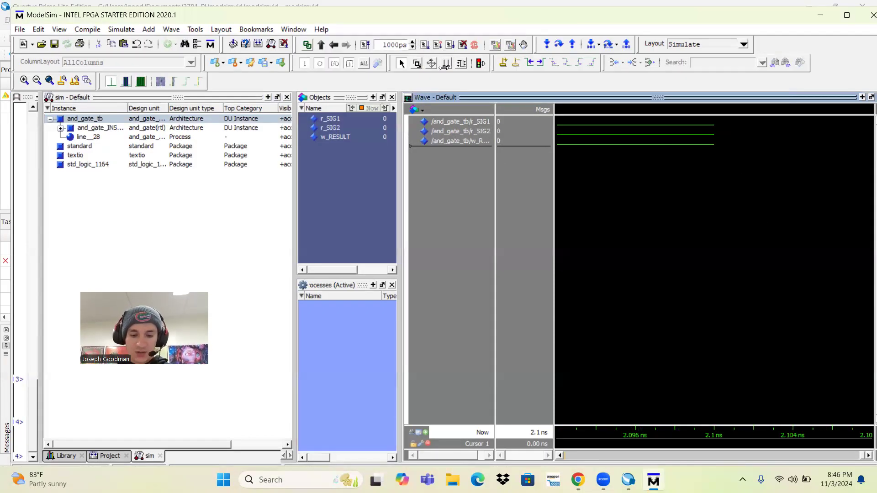
click(424, 44)
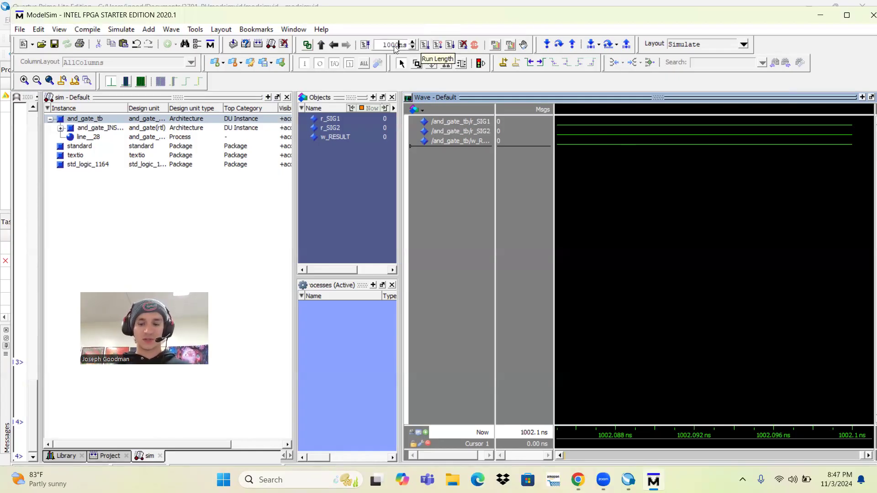
Run the simulation with a run length of 10000 ns and place the wave cursor near the end of the traces
click(425, 46)
click(713, 240)
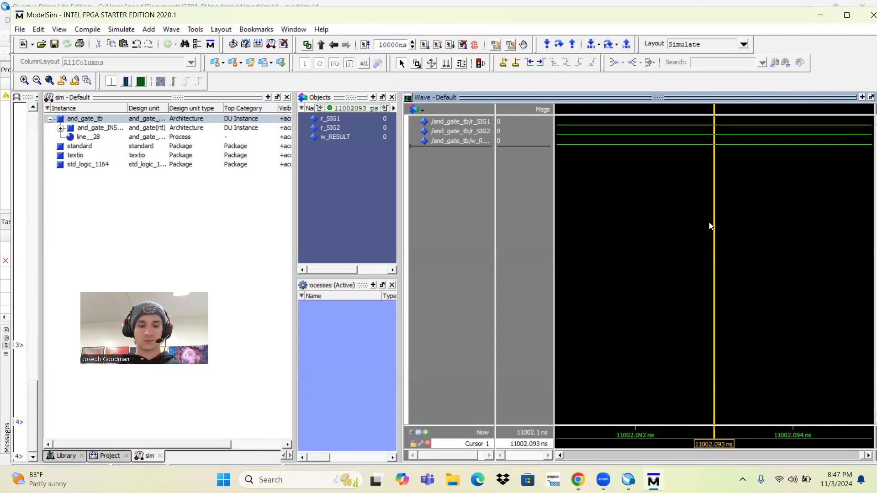
right_click(767, 184)
click(794, 216)
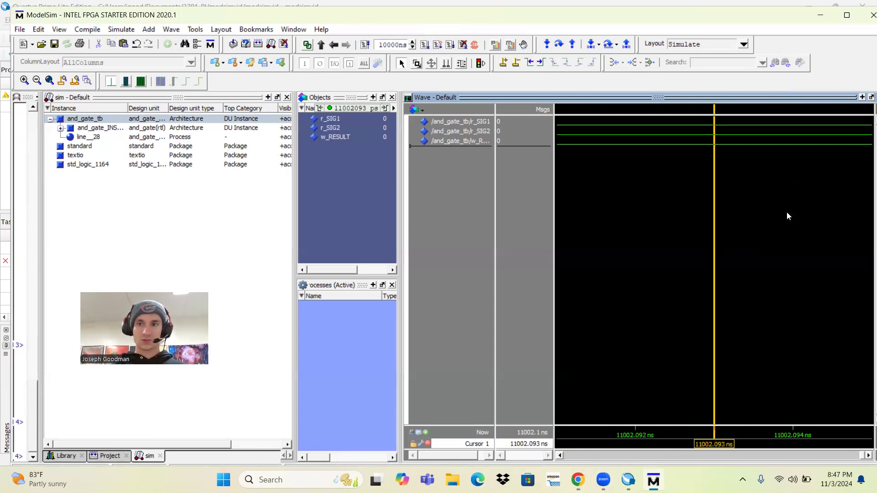
Examine the and_gate_tb waveforms around the end of the 10000 ns run, from single transitions to the full time span
ctrl+scroll(786, 212, down, 7)
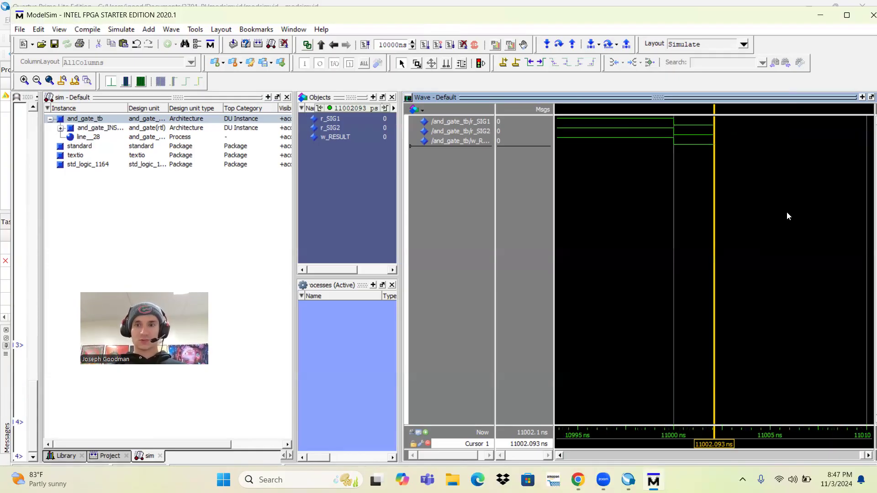
ctrl+scroll(786, 211, down, 8)
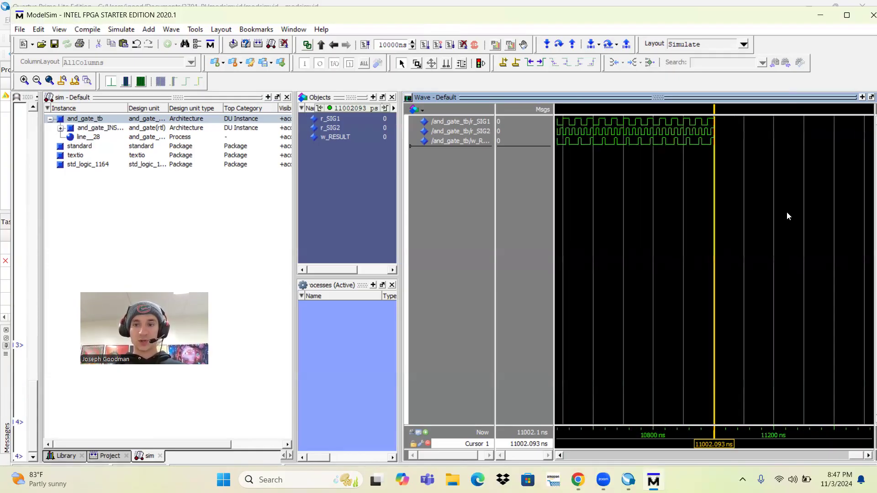
ctrl+scroll(787, 212, up, 15)
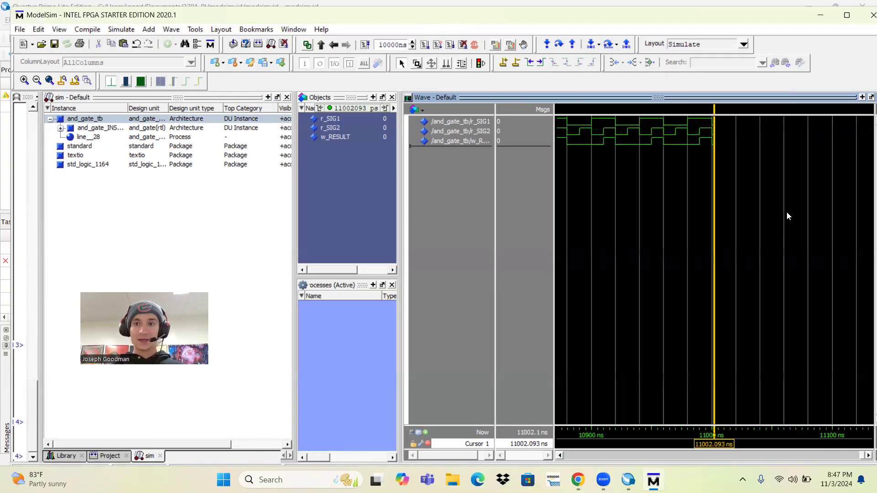
ctrl+scroll(786, 213, up, 5)
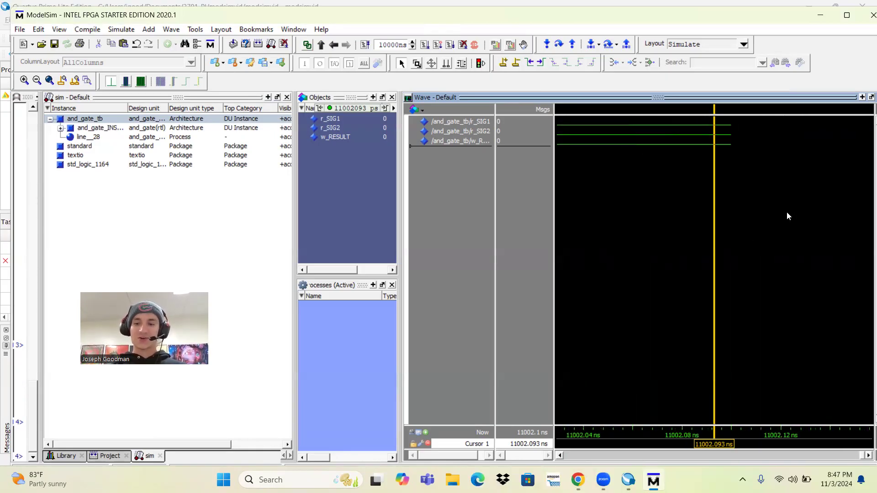
ctrl+scroll(568, 377, up, 4)
ctrl+scroll(568, 377, down, 18)
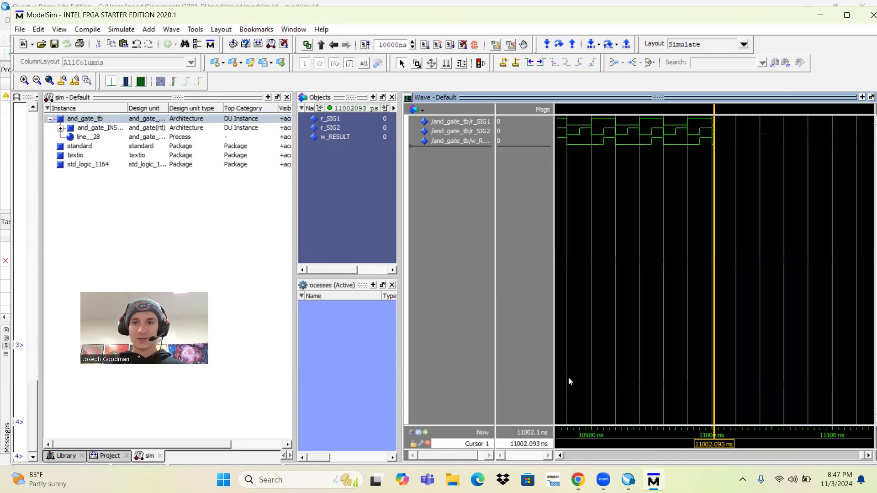
ctrl+scroll(568, 377, down, 8)
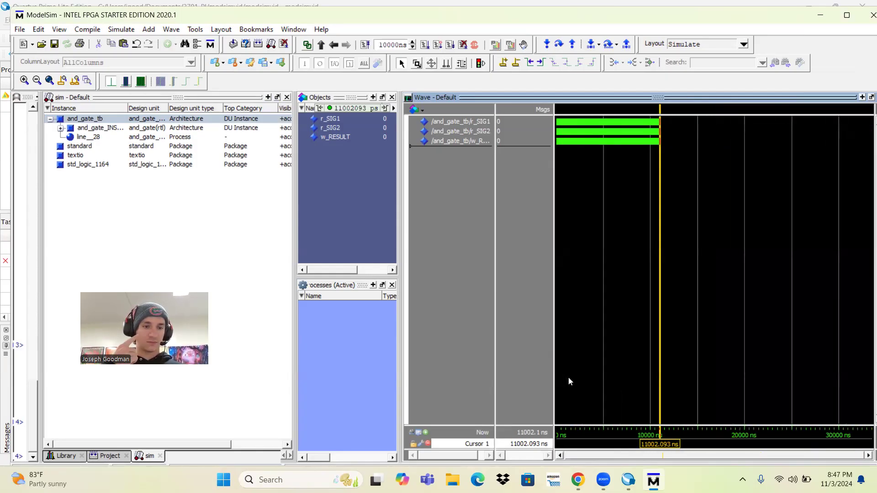
Quit ModelSim, confirming the exit, and launch it again
click(872, 15)
click(448, 279)
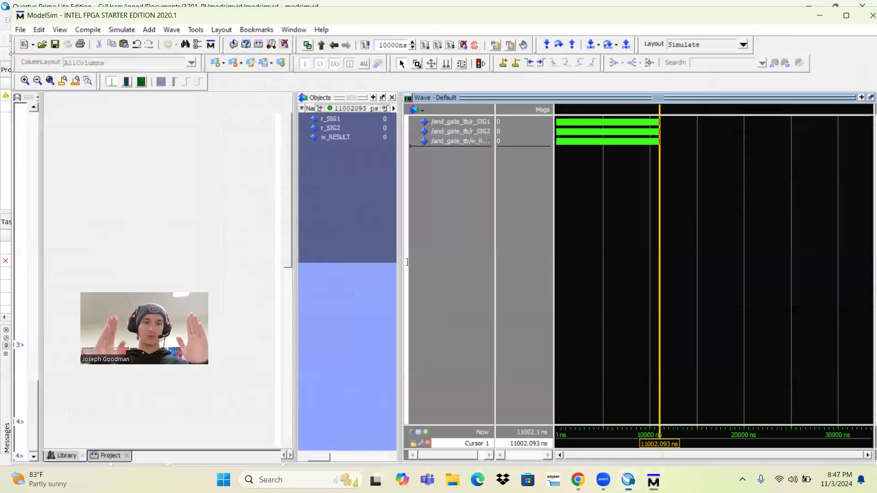
key(super)
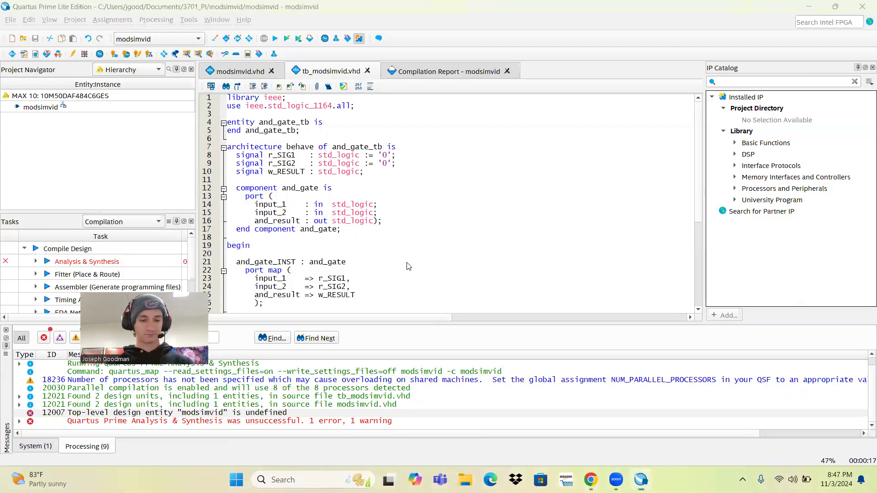
text(mod)
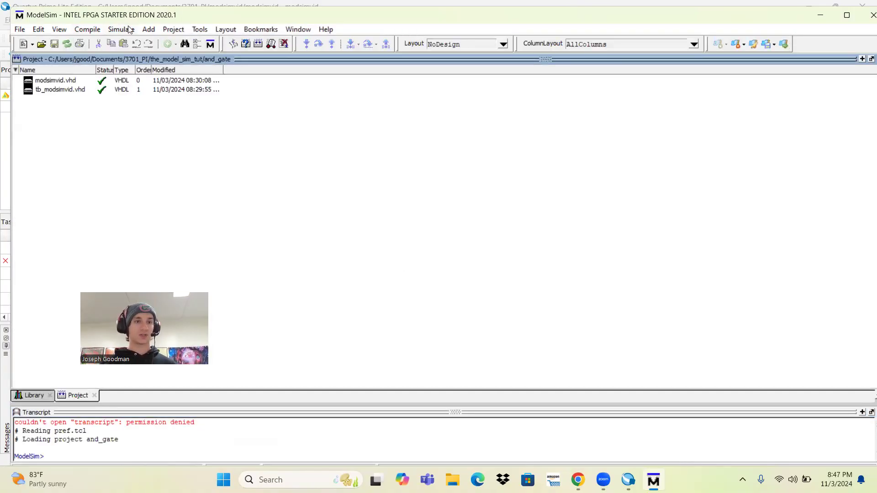
Start a new simulation of and_gate_tb from the work library, keeping the default resolution
key(alt+s)
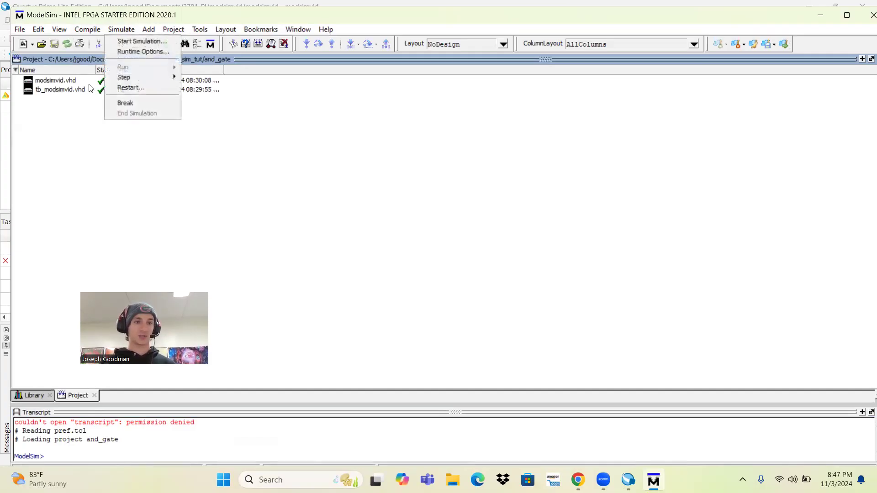
click(53, 152)
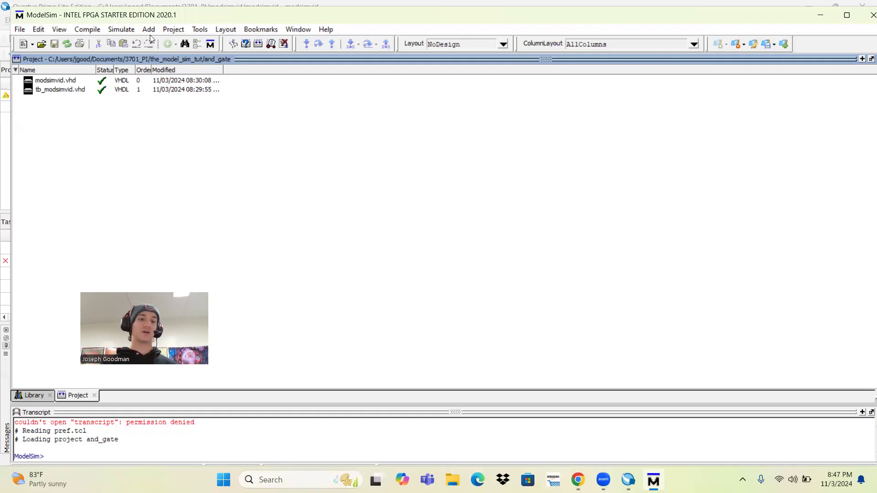
click(123, 30)
click(130, 39)
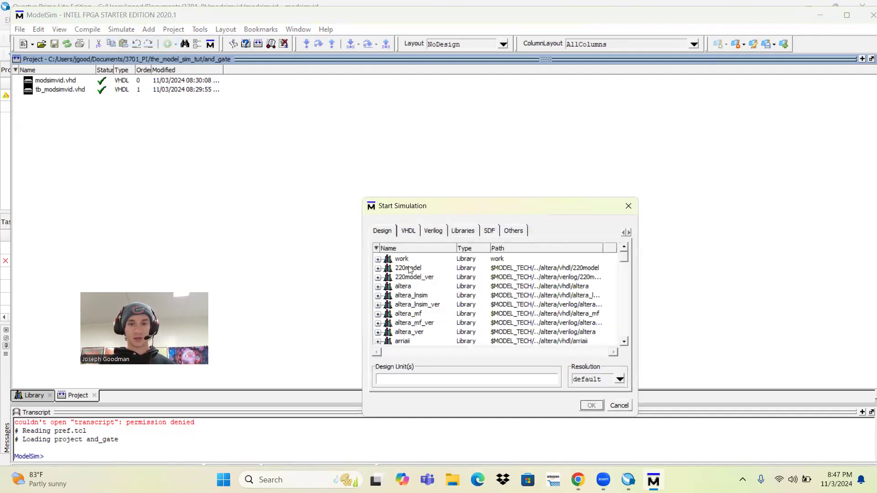
click(378, 259)
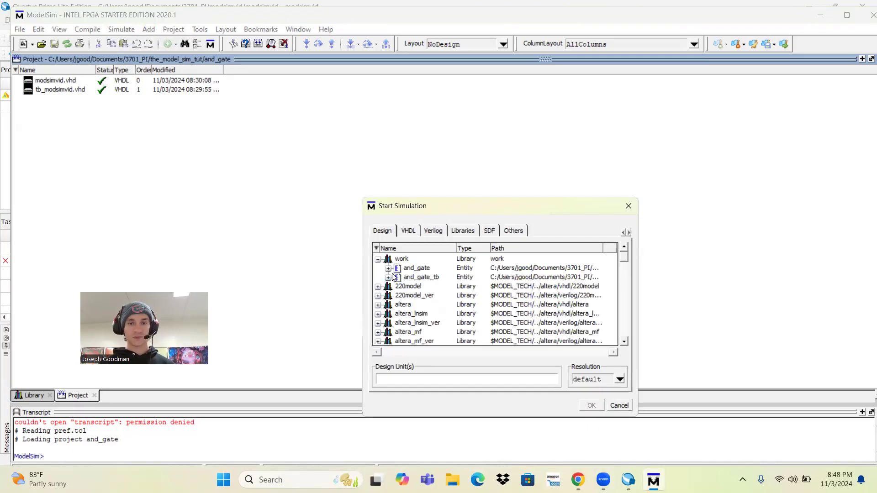
click(417, 277)
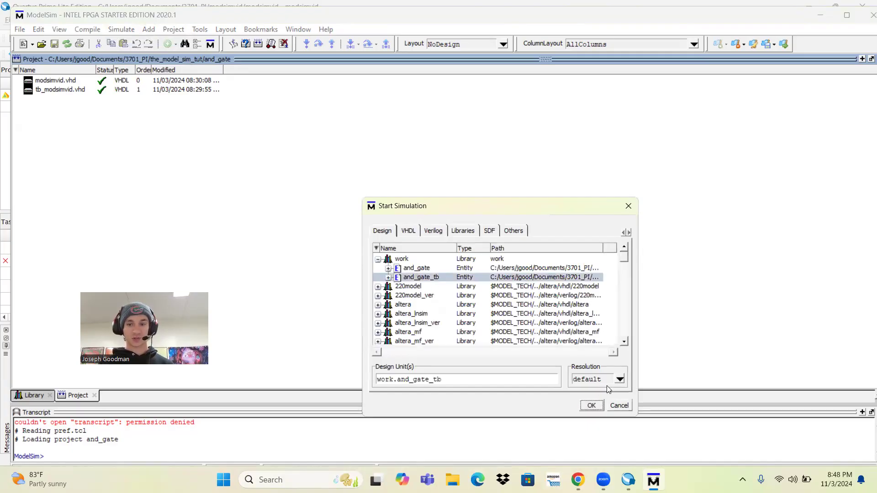
click(597, 405)
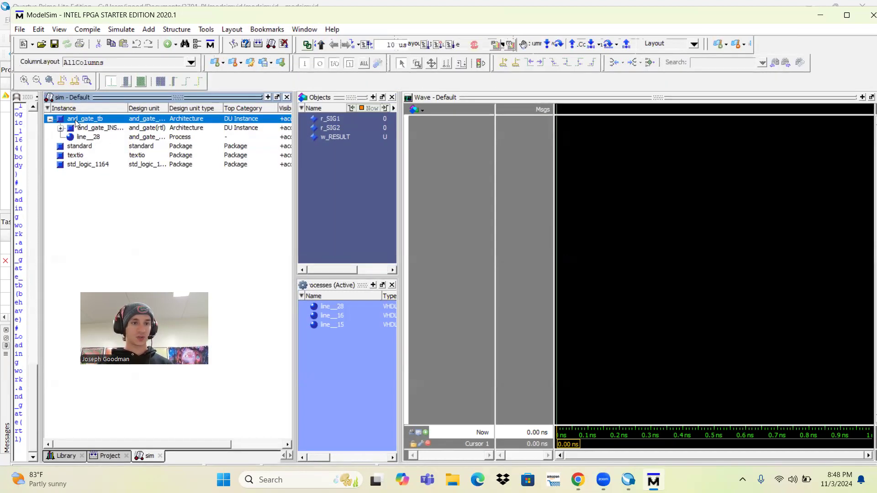
Add the and_gate_tb signals to the waveform view and run the simulation for 10 us
right_click(76, 122)
click(103, 183)
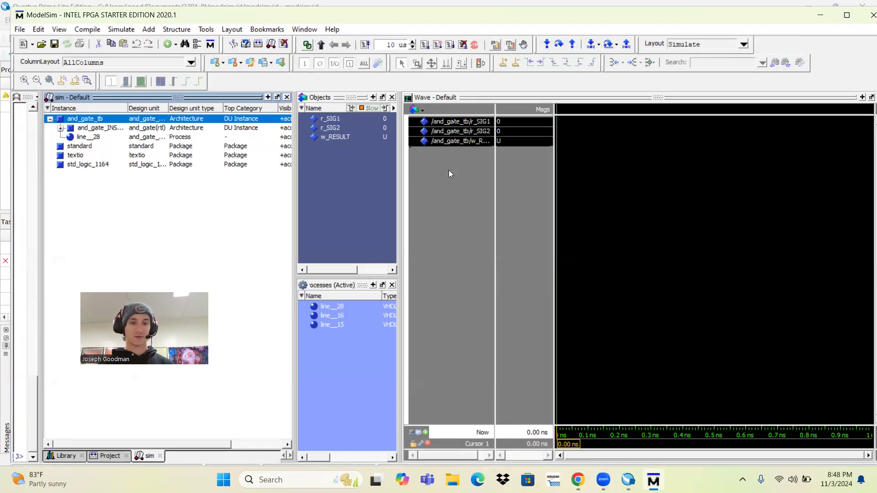
click(424, 46)
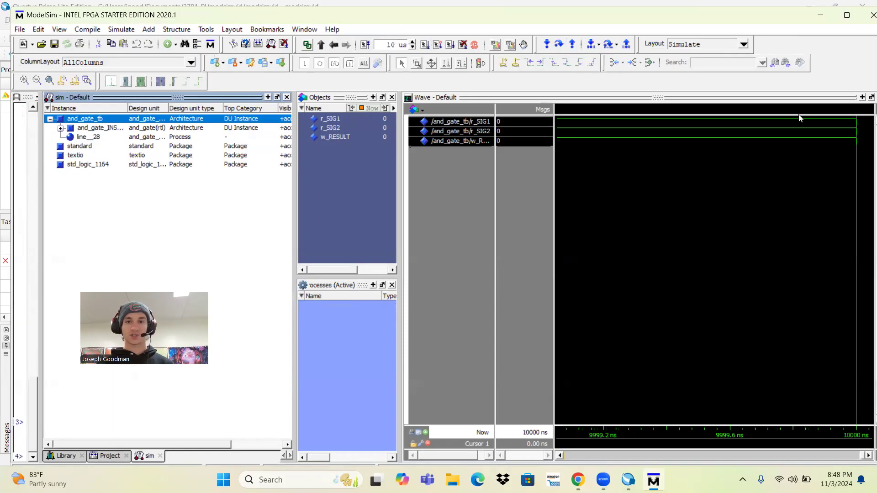
Examine the r_SIG1, r_SIG2 and w_RESULT waveforms near the end of the 10 us run at different time scales
click(630, 192)
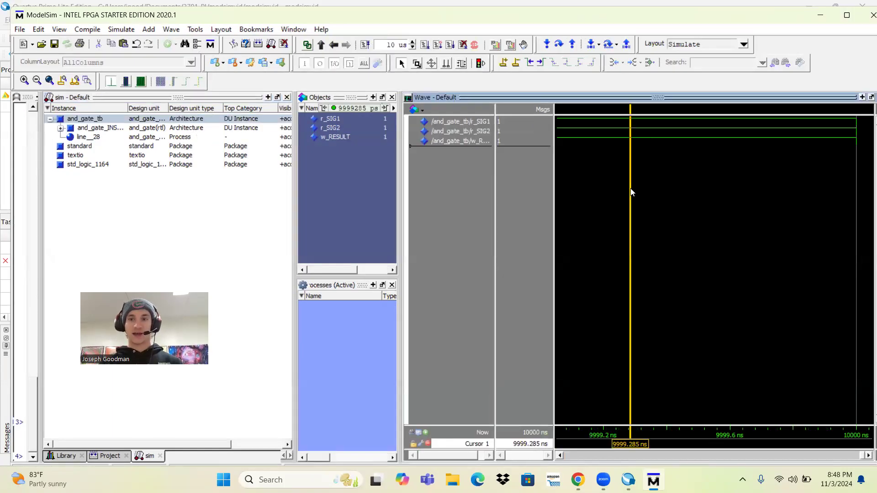
ctrl+scroll(631, 188, up, 4)
ctrl+scroll(630, 188, down, 8)
ctrl+scroll(631, 189, down, 3)
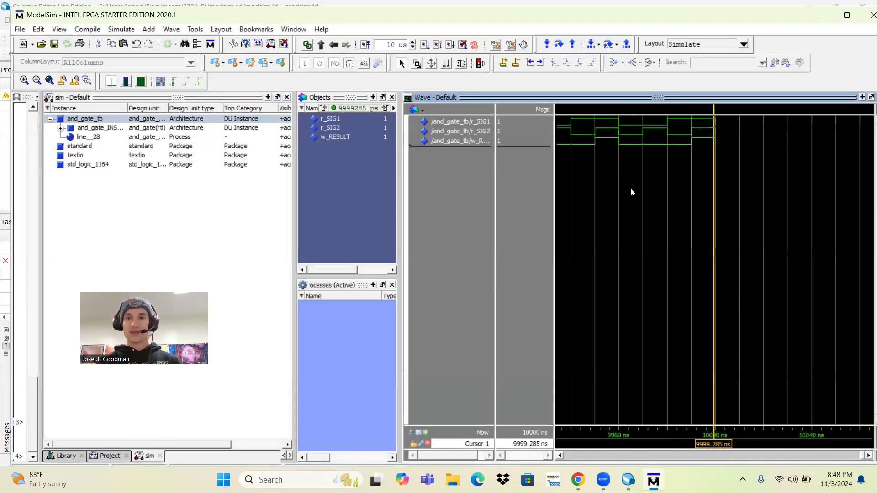
ctrl+scroll(630, 189, up, 3)
ctrl+scroll(631, 188, up, 6)
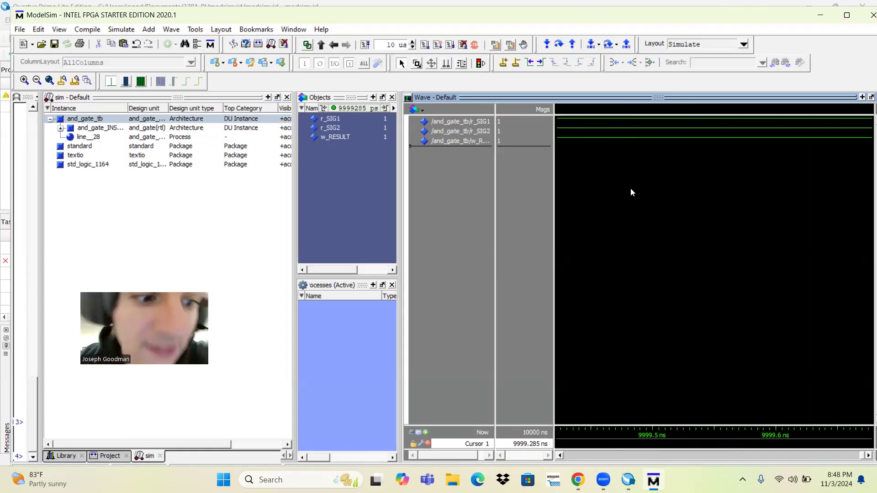
ctrl+scroll(630, 188, down, 12)
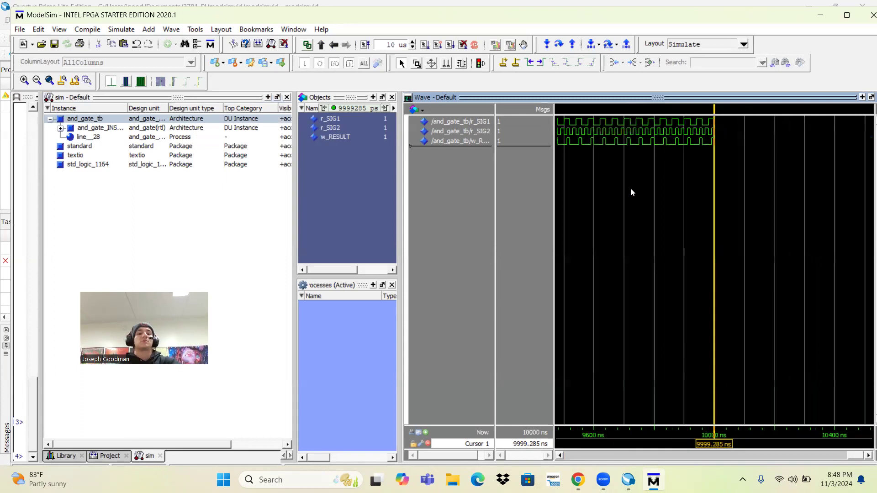
ctrl+scroll(630, 191, down, 4)
ctrl+scroll(631, 189, up, 6)
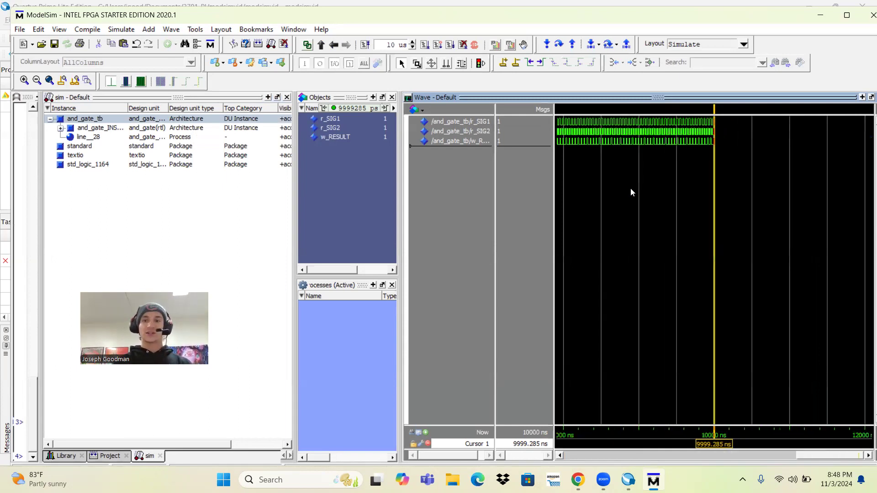
ctrl+scroll(630, 192, up, 2)
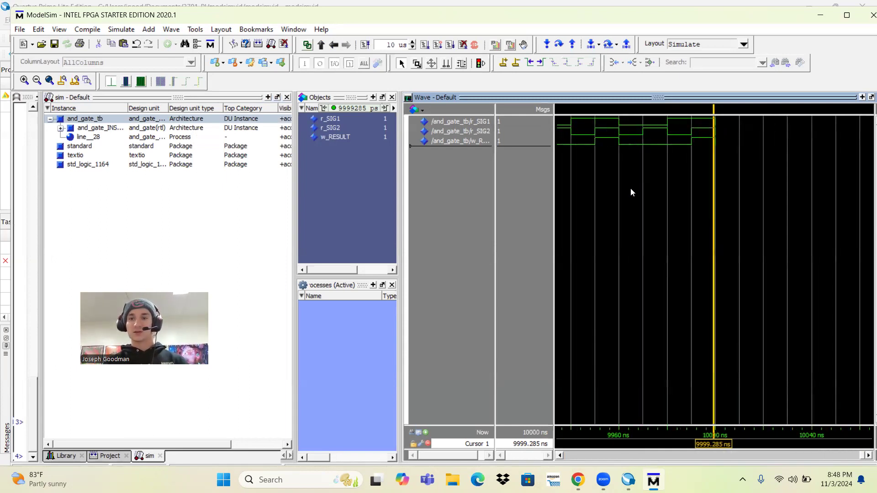
right_click(642, 318)
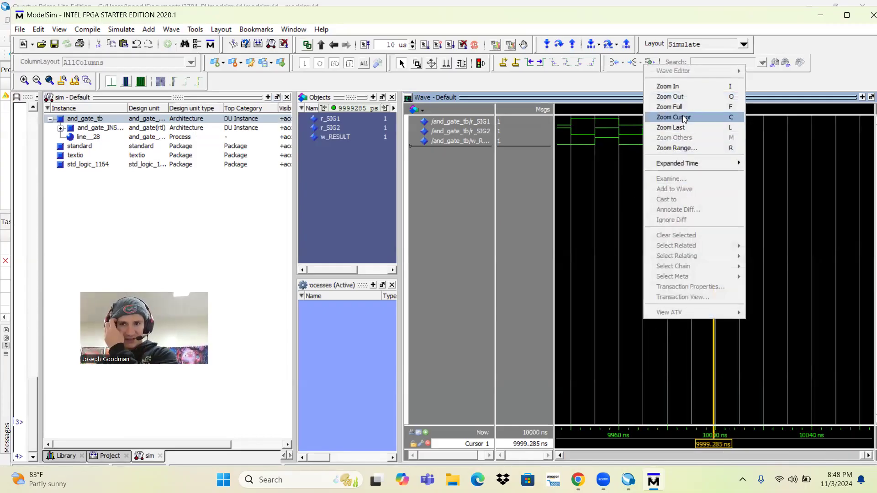
click(685, 130)
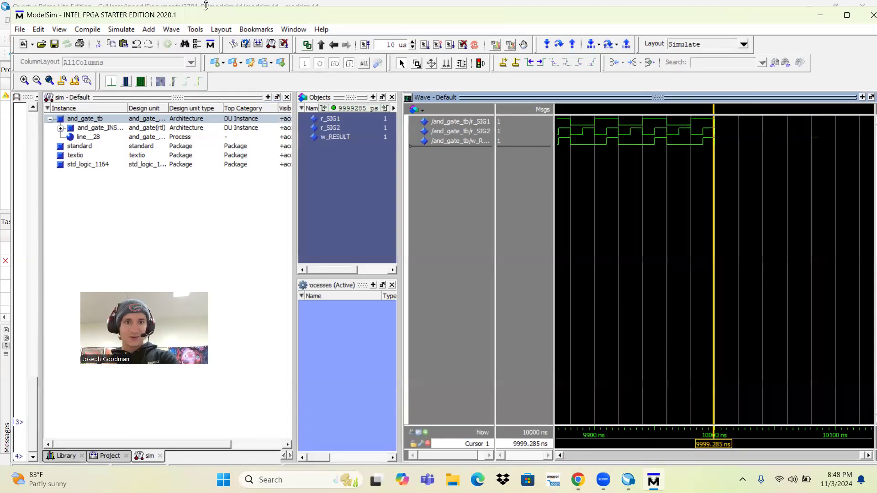
Run the simulation for two further 10 us intervals and once more with a run length of 10000000
click(426, 48)
click(427, 49)
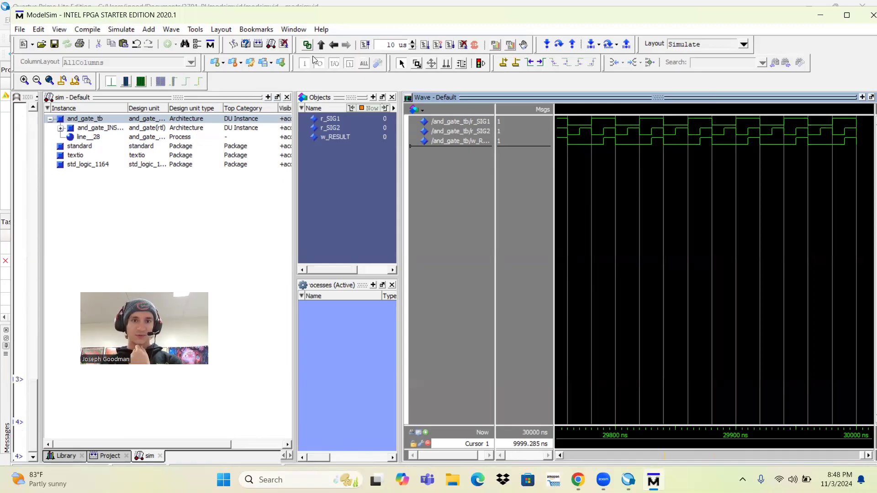
drag(386, 45, 427, 46)
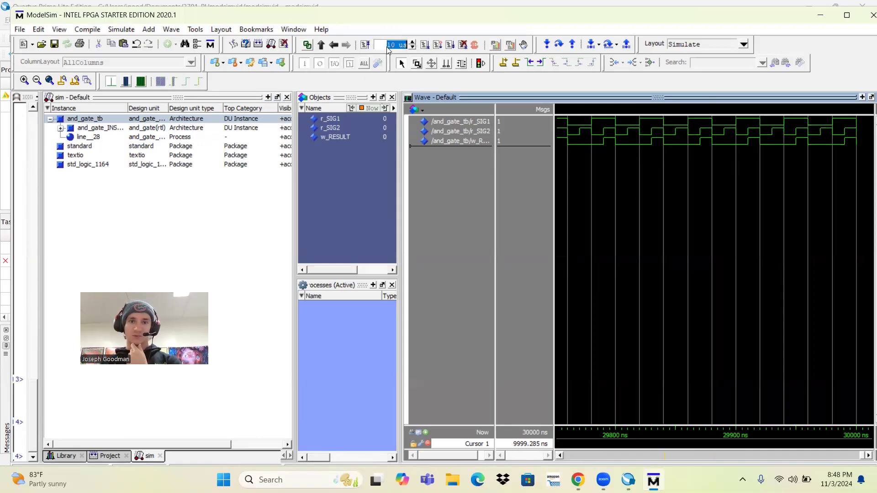
text(1s)
click(436, 46)
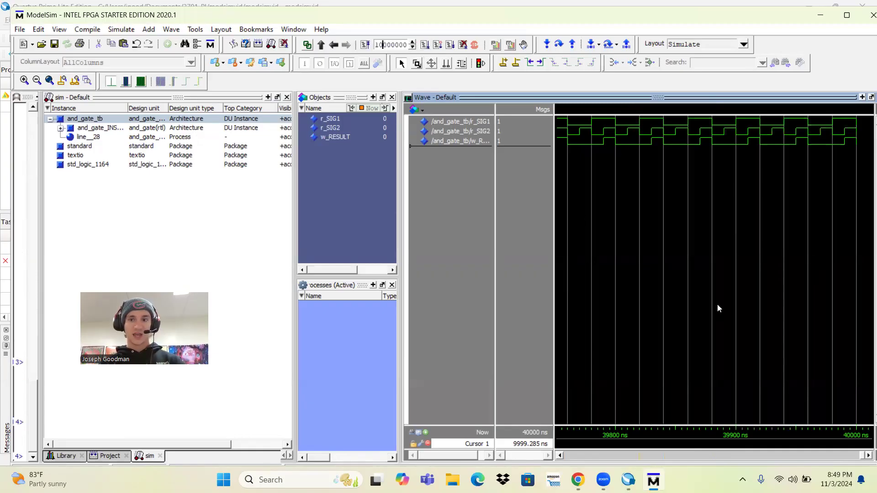
Examine the extended waveforms over a wider time span and move the wave cursor back to about 30486 ns
click(736, 257)
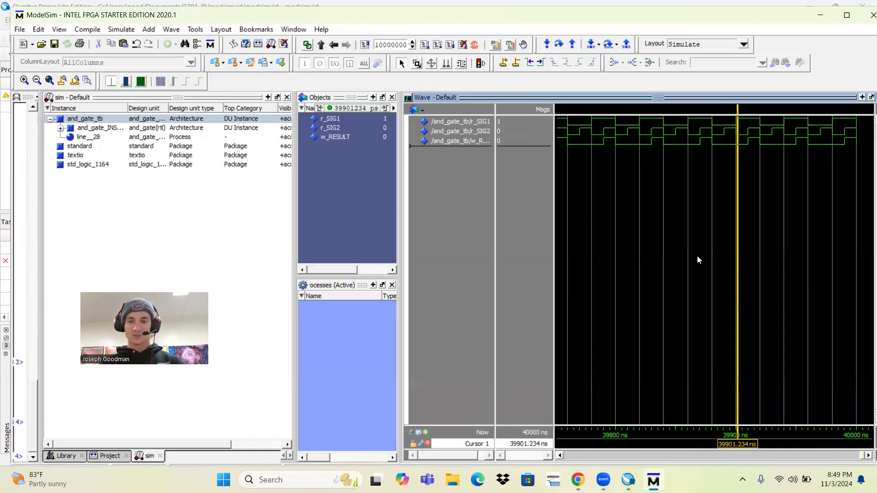
key(o)
key(o)
key(o)
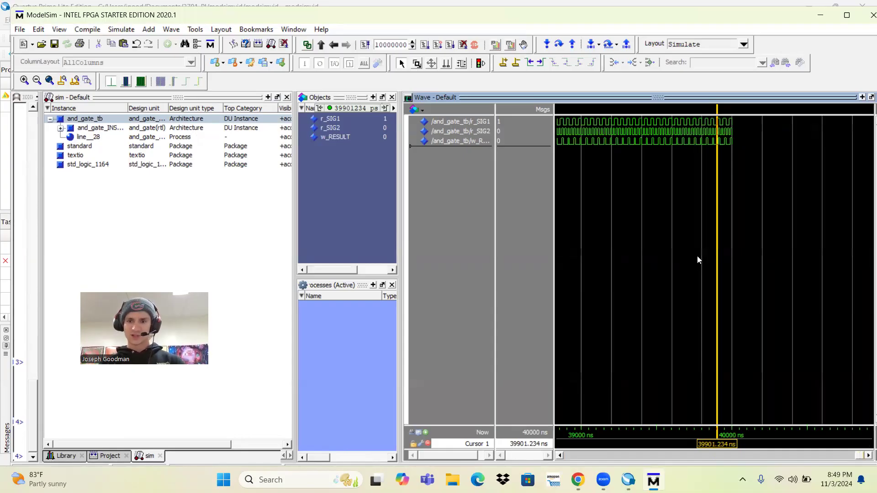
drag(685, 432, 845, 433)
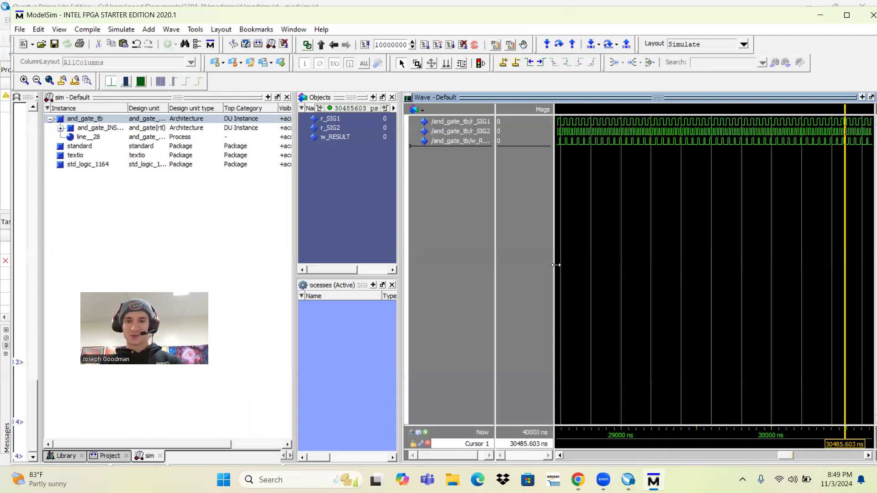
Narrow the signal value column and undock the Wave pane into its own maximized window
drag(502, 262, 466, 262)
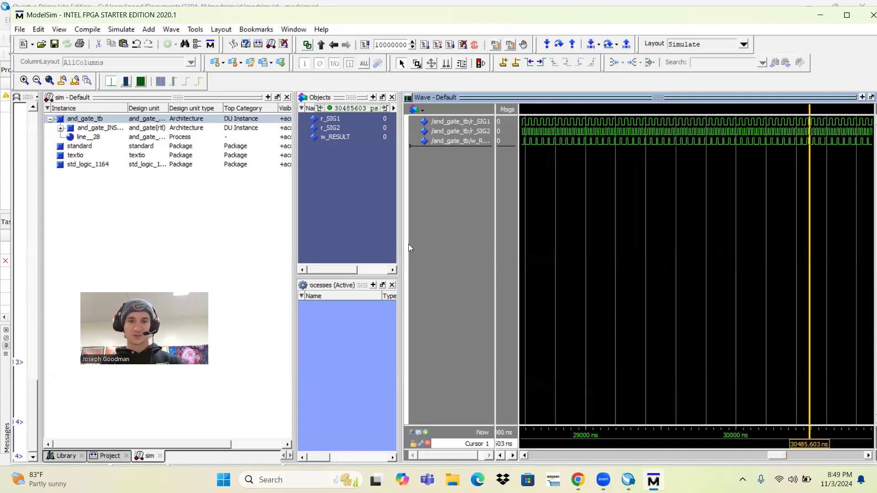
drag(399, 242, 409, 258)
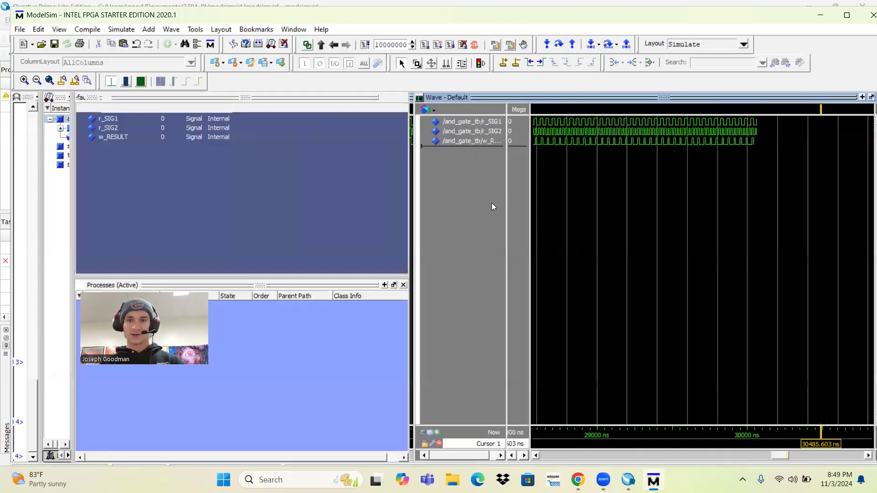
mouse_move(339, 214)
mouse_down()
mouse_move(147, 224)
mouse_move(78, 238)
mouse_up()
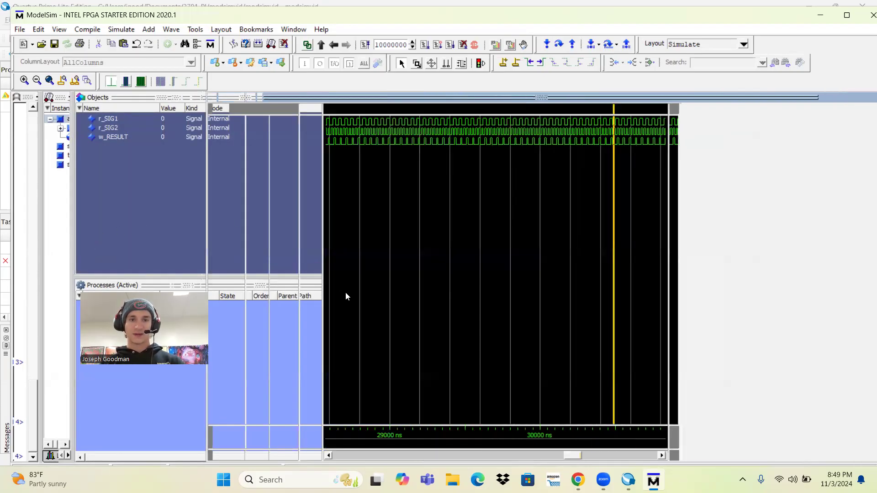
drag(345, 296, 505, 289)
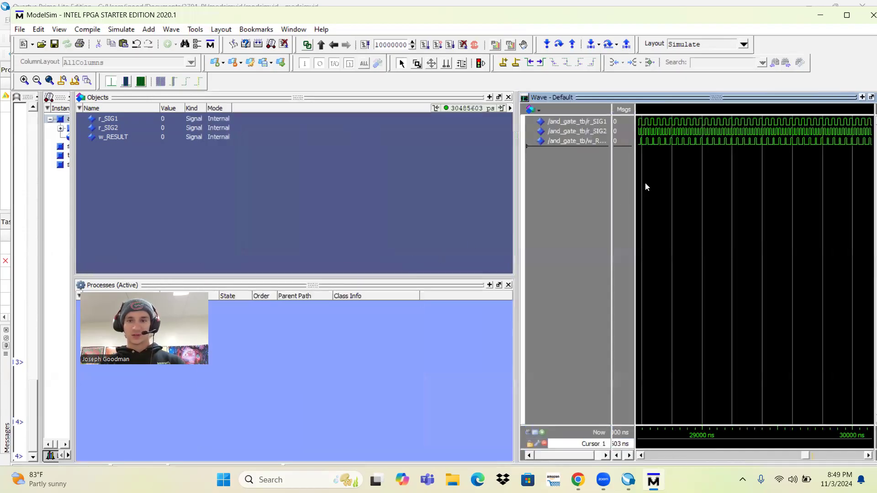
click(862, 97)
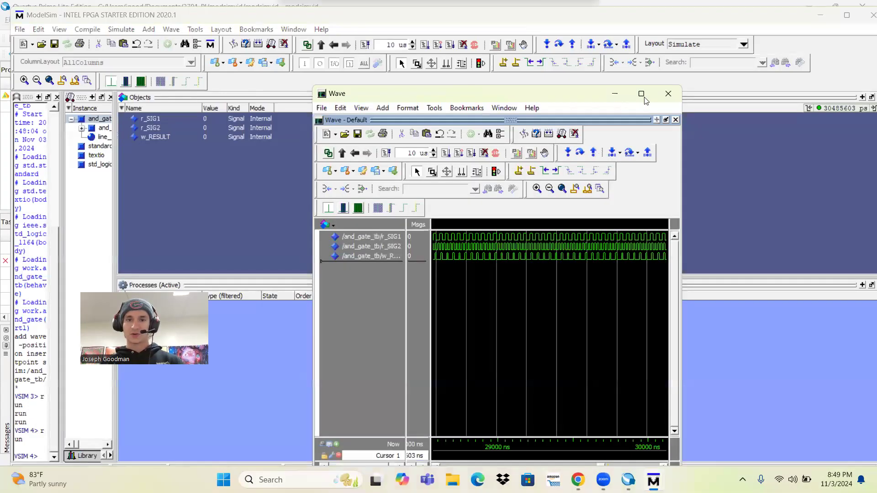
double_click(608, 97)
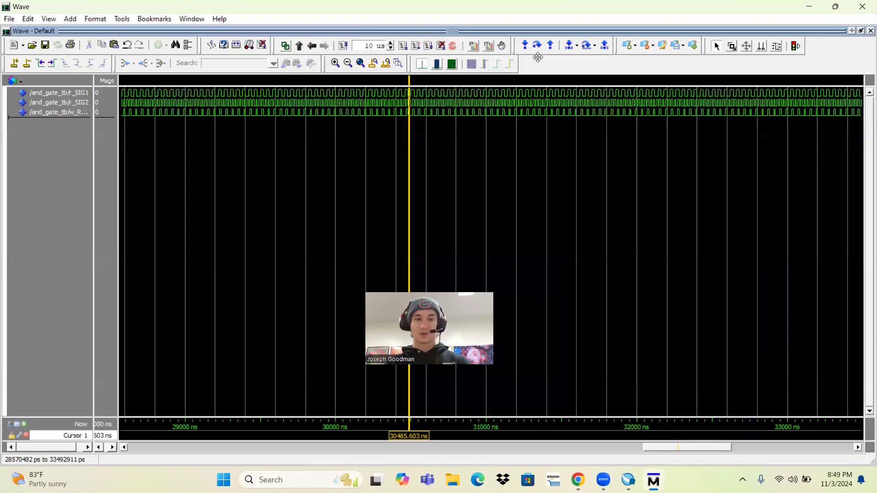
Examine the r_SIG1, r_SIG2 and w_RESULT waveforms around 31000 ns at several time scales
click(293, 157)
key(i)
key(i)
key(i)
ctrl+scroll(293, 157, down, 2)
ctrl+scroll(293, 157, up, 1)
ctrl+scroll(293, 157, up, 1)
ctrl+scroll(294, 157, down, 1)
ctrl+scroll(293, 157, up, 1)
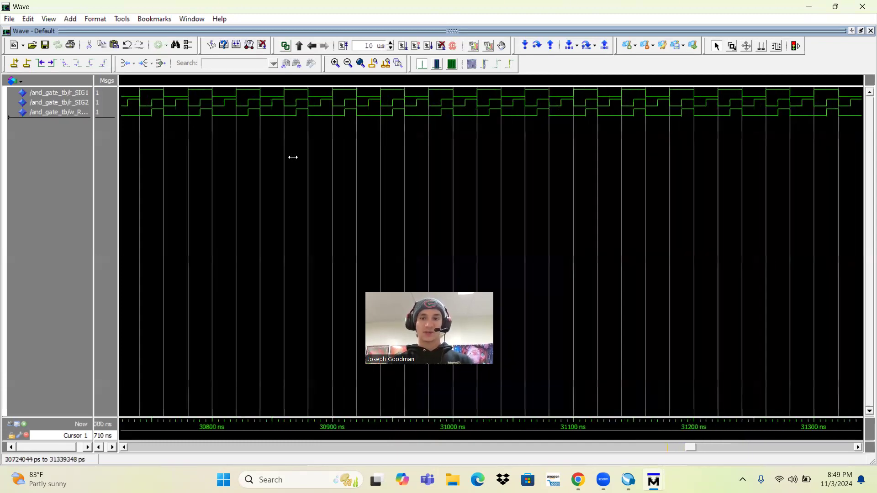
ctrl+scroll(294, 157, down, 1)
ctrl+scroll(294, 157, up, 1)
ctrl+scroll(293, 157, down, 1)
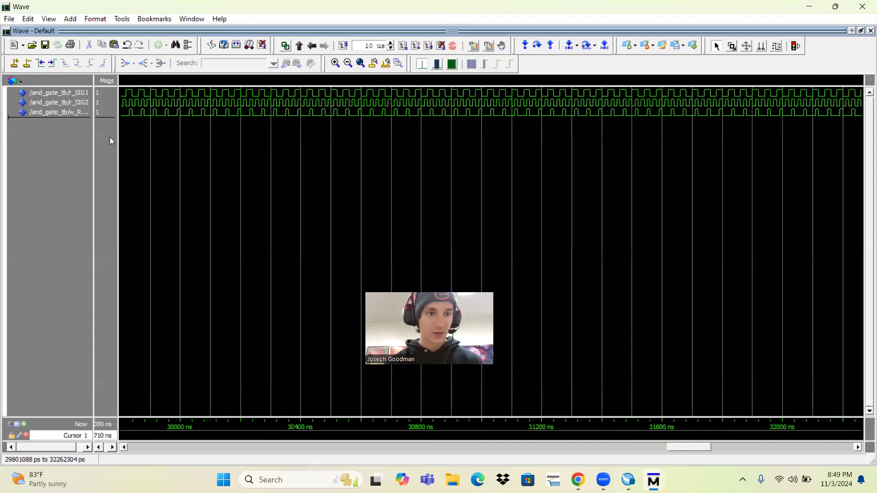
Narrow the value column slightly and set the waveform view to about 30430 to 30927 ns
drag(118, 137, 116, 137)
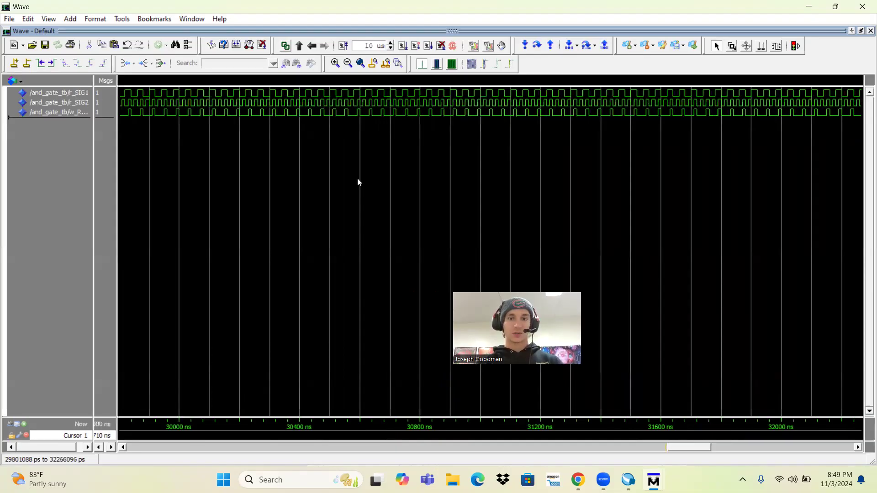
ctrl+scroll(357, 181, up, 4)
ctrl+scroll(356, 169, up, 10)
ctrl+scroll(329, 139, down, 4)
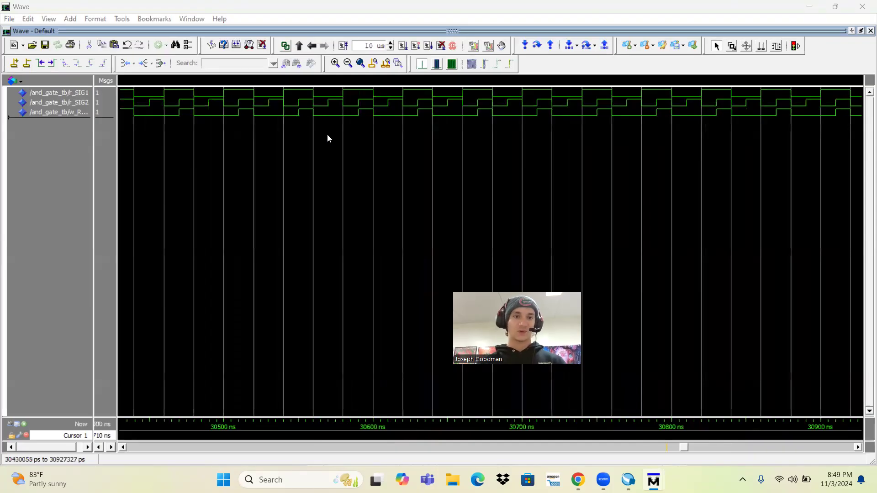
Capture a full-screen screenshot of the waveforms and paste it into a new Paint 3D project
key(super+shift+s)
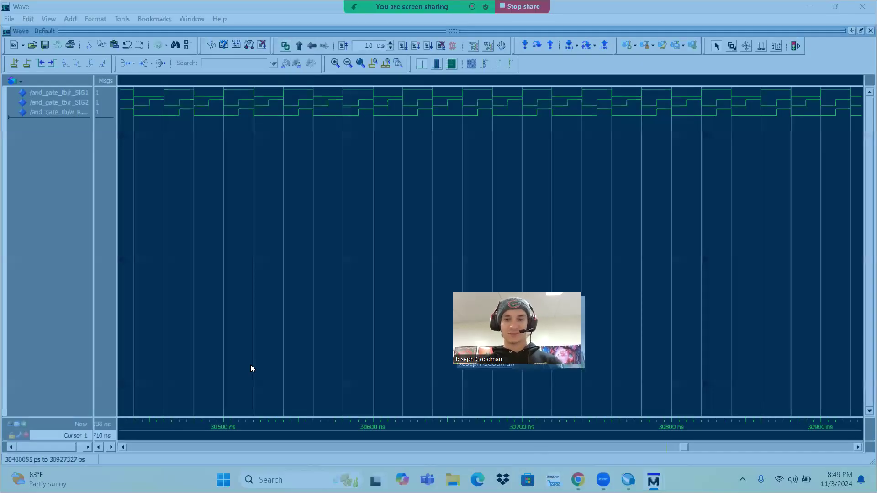
click(250, 364)
key(super)
text(pain)
key(Return)
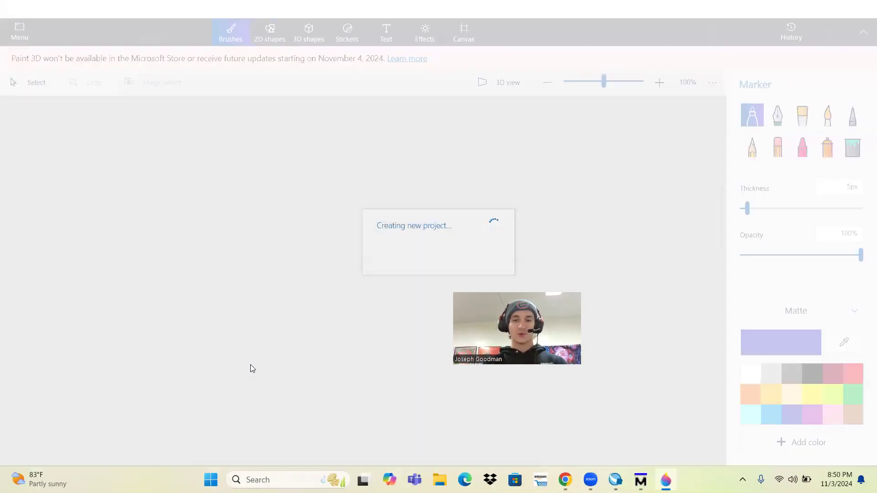
key(ctrl+v)
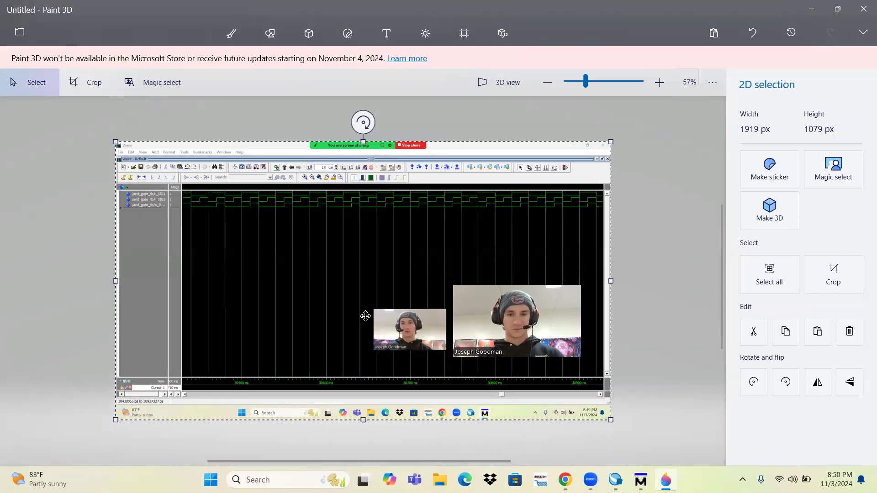
click(626, 262)
Try to enlarge the webcam picture within the pasted waveform screenshot
drag(374, 309, 435, 349)
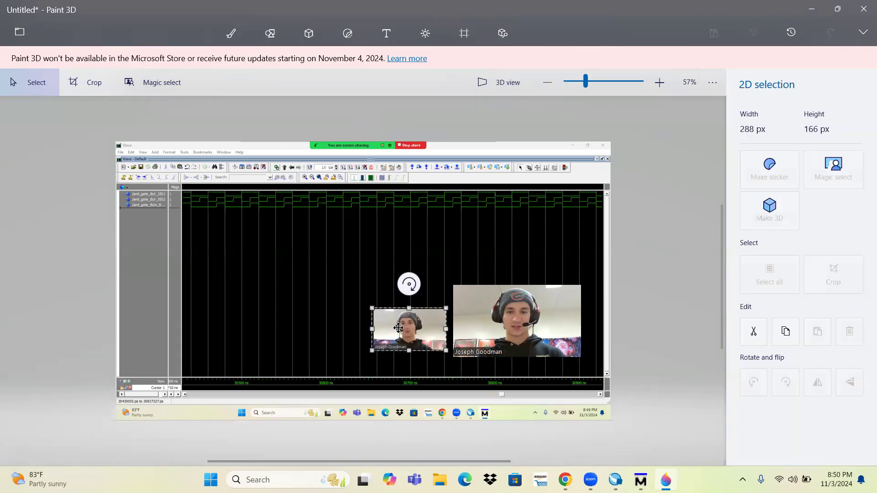
drag(401, 327, 370, 306)
drag(415, 329, 447, 364)
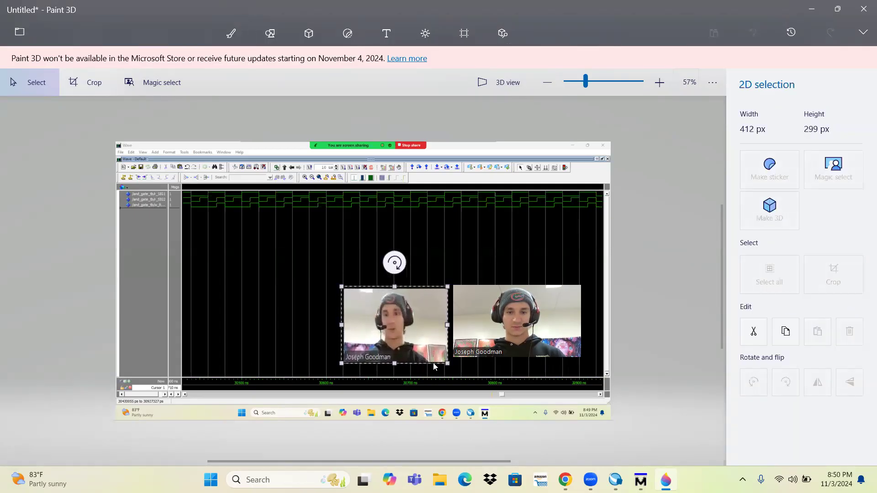
drag(344, 328, 337, 328)
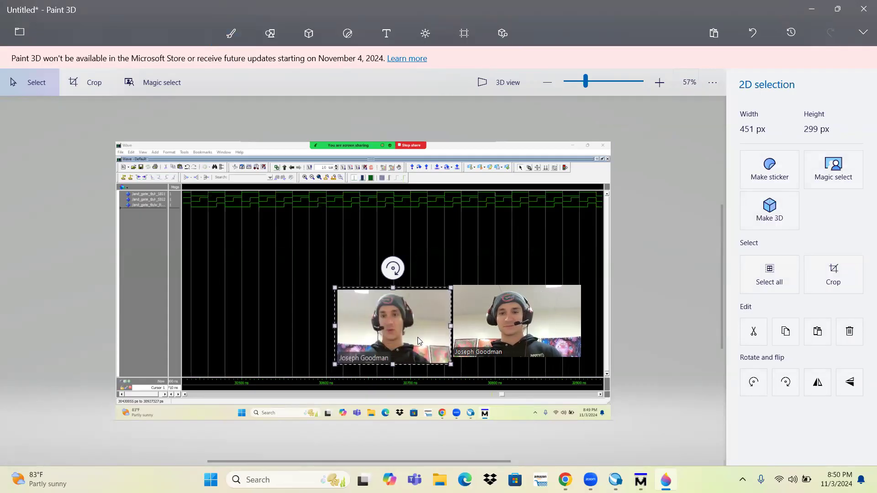
drag(409, 329, 443, 375)
click(480, 388)
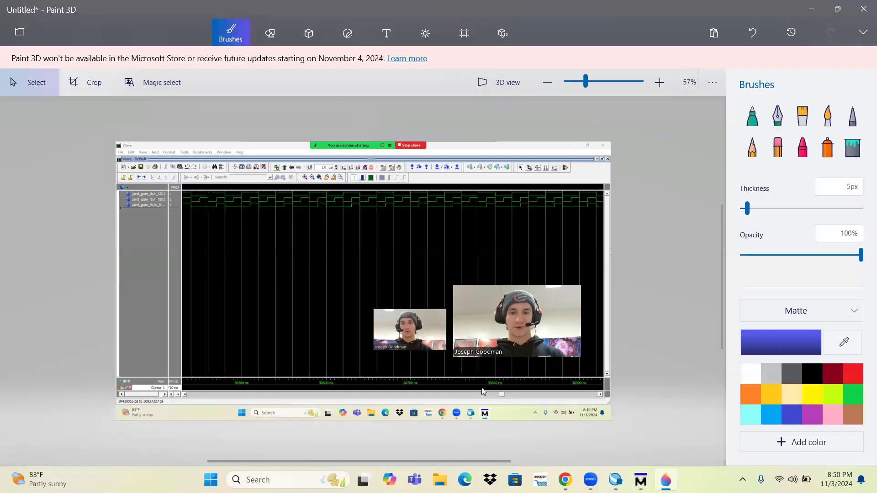
drag(464, 329, 589, 336)
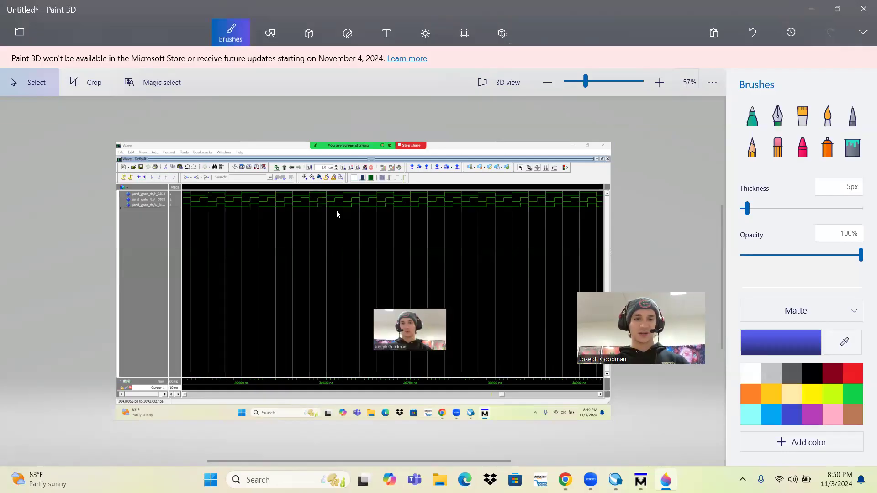
Draw a blue bracket with the Marker beneath one high pulse of the w_RESULT waveform
scroll(337, 214, up, 5)
click(751, 121)
scroll(286, 223, up, 5)
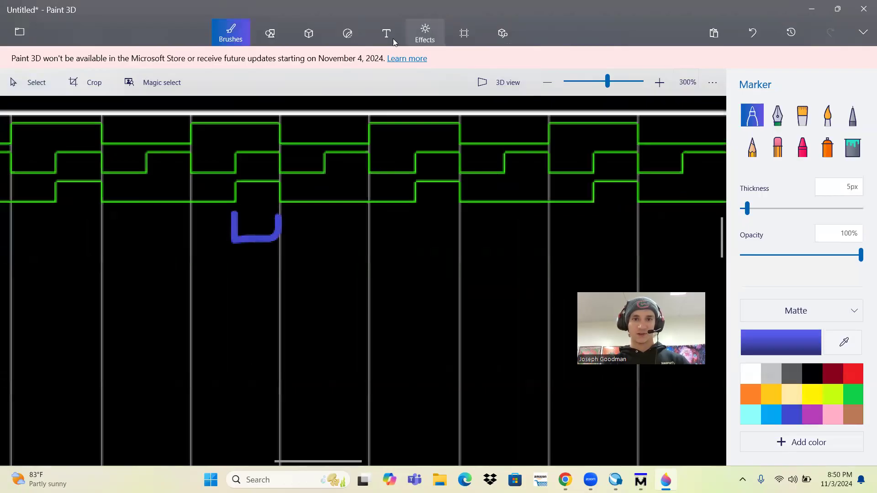
Add the size 24 red text "And gates are only true when both inputs are true" below the blue bracket
click(387, 34)
click(777, 204)
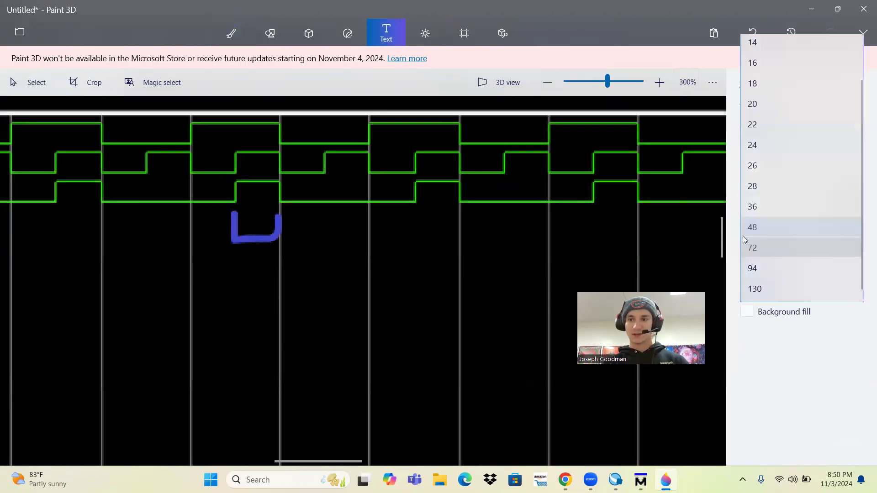
click(757, 143)
click(852, 208)
click(842, 247)
click(212, 332)
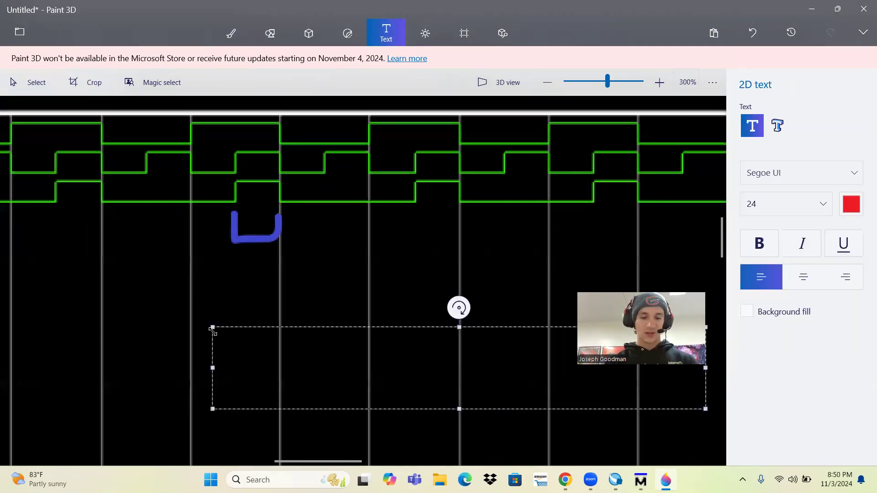
text(And gates )
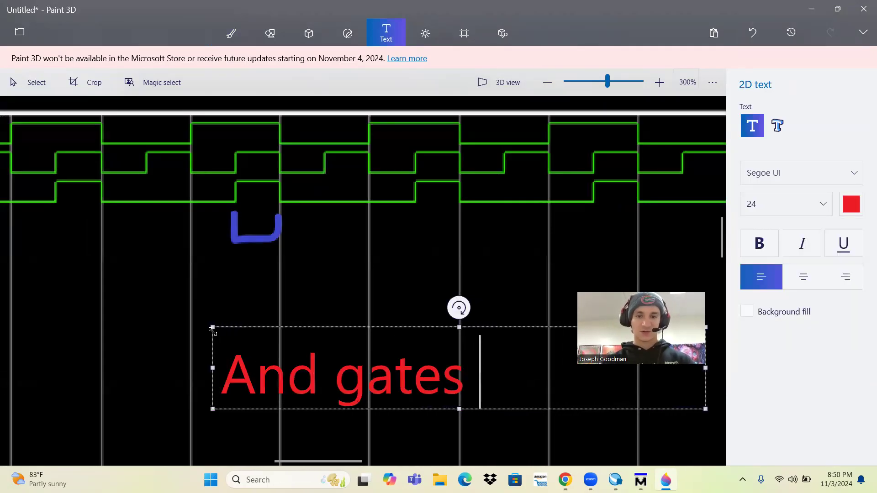
text(are only true when both in)
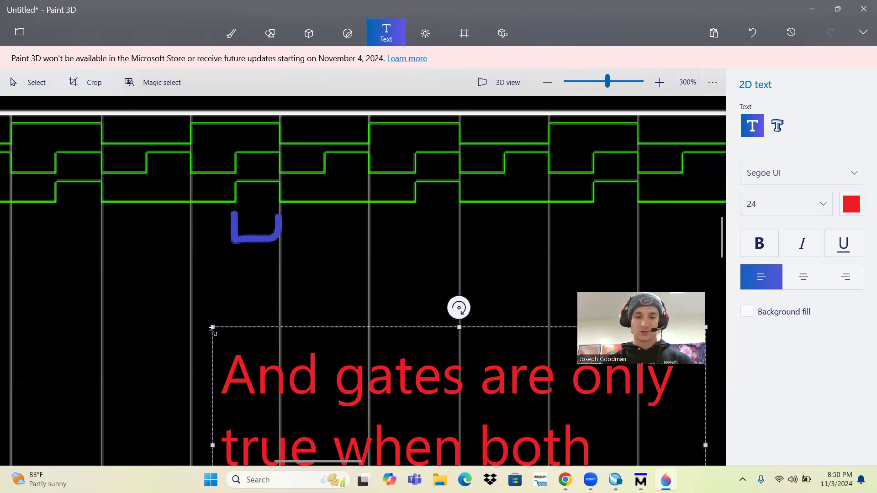
drag(264, 322, 141, 255)
click(455, 241)
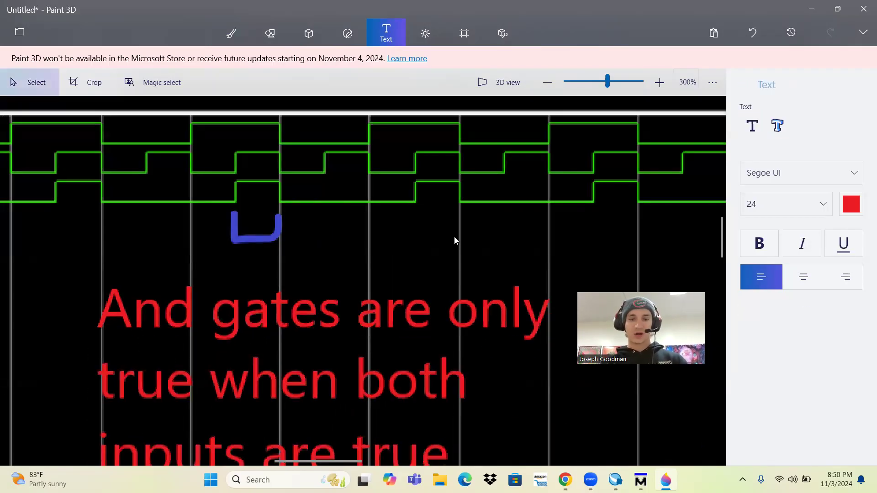
scroll(454, 240, down, 5)
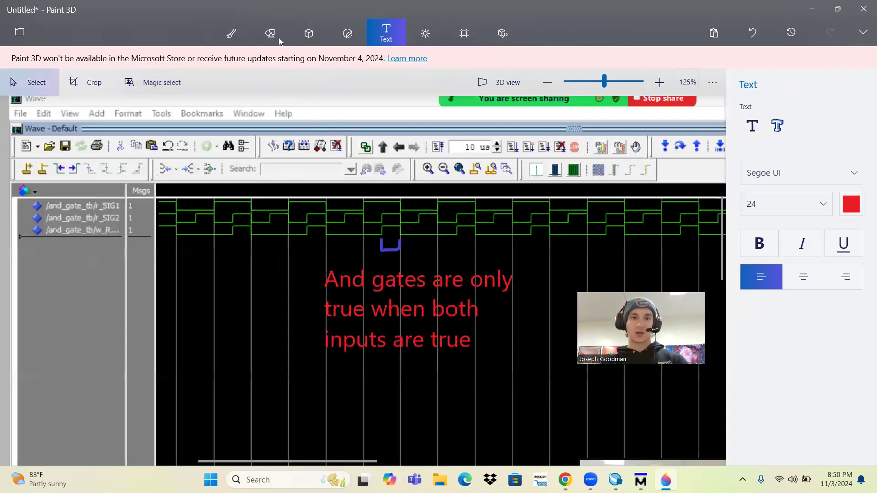
Try handwriting red 0 and 1 logic values beside the three waveforms with the Marker, and undo the strokes
click(231, 33)
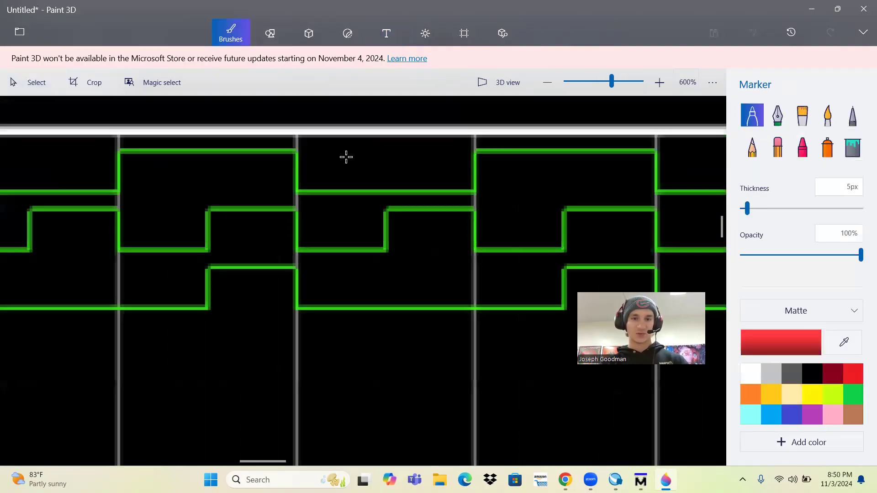
drag(347, 154, 341, 170)
drag(426, 152, 413, 147)
mouse_move(378, 212)
mouse_down()
mouse_move(329, 227)
mouse_move(379, 211)
mouse_up()
mouse_move(332, 330)
mouse_down()
mouse_move(344, 348)
mouse_move(403, 309)
mouse_move(412, 333)
mouse_up()
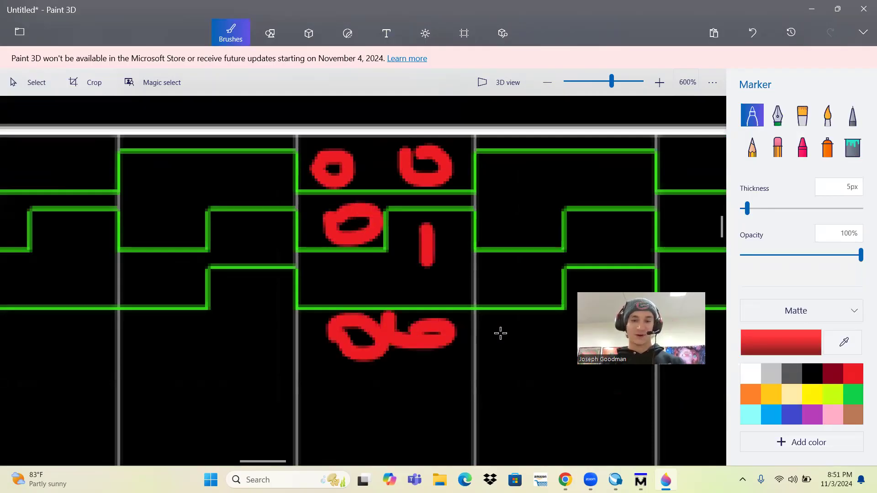
key(ctrl+z)
key(ctrl+z)
key(ctrl+z)
key(ctrl+z)
key(ctrl+z)
scroll(470, 329, down, 5)
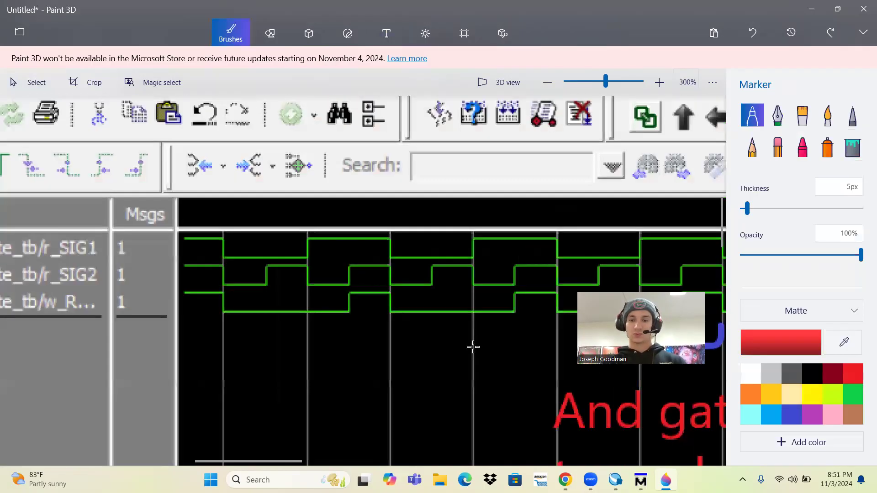
Try circling the annotated area and marking a w_RESULT pulse in red, undoing both marks
scroll(408, 286, down, 5)
mouse_move(334, 255)
mouse_down()
mouse_move(565, 395)
mouse_move(266, 224)
mouse_up()
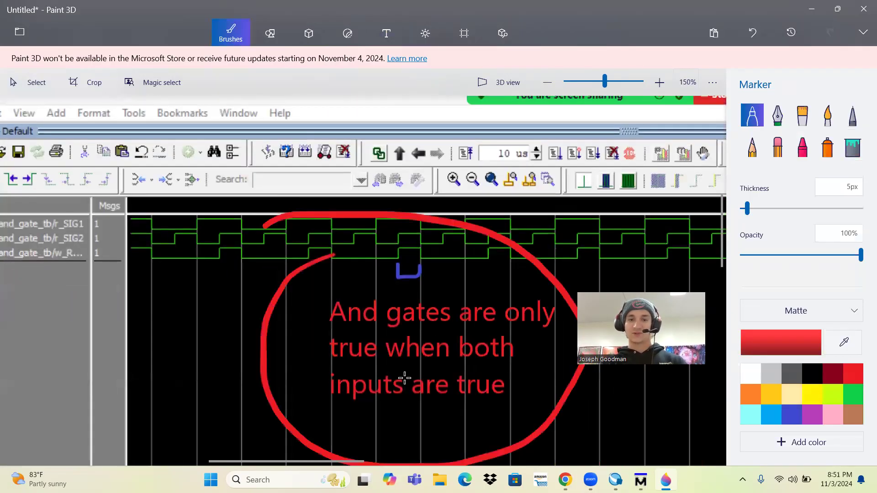
key(ctrl+z)
scroll(353, 265, up, 7)
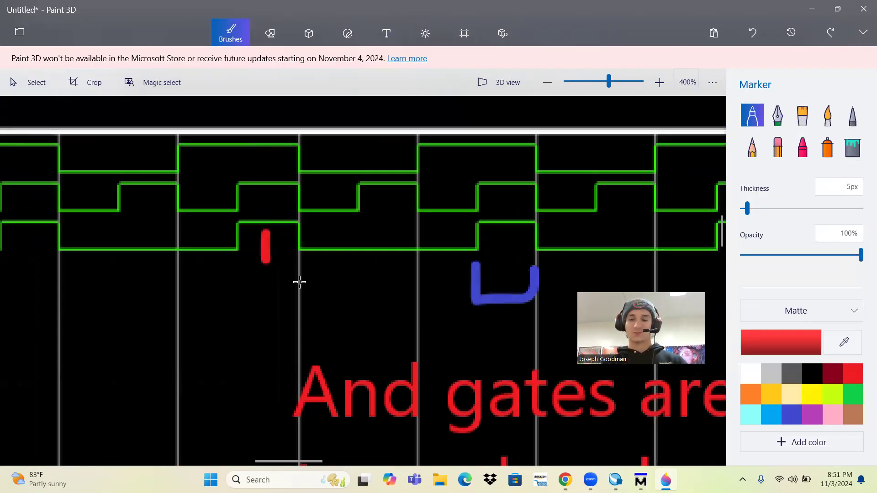
key(ctrl+z)
scroll(300, 282, down, 6)
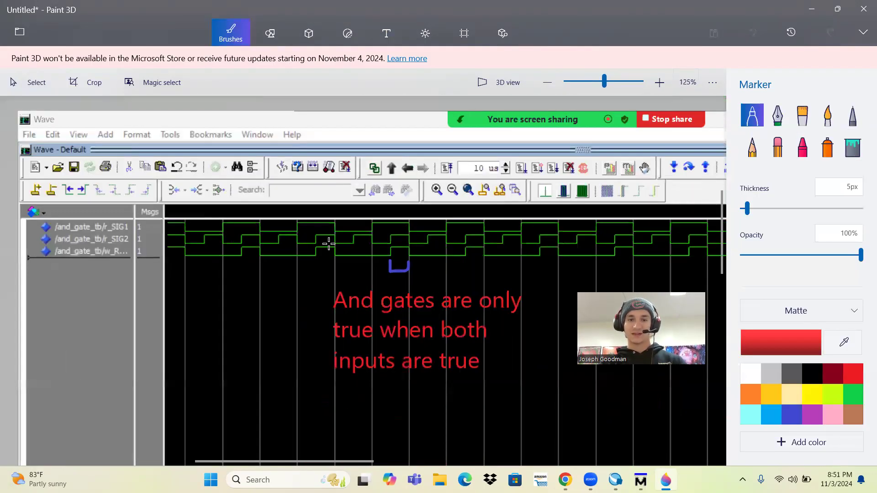
Undo the last red stroke while keeping the AND gate note, and switch back to the ModelSim Wave window
drag(390, 278, 397, 294)
key(ctrl+z)
key(ctrl+z)
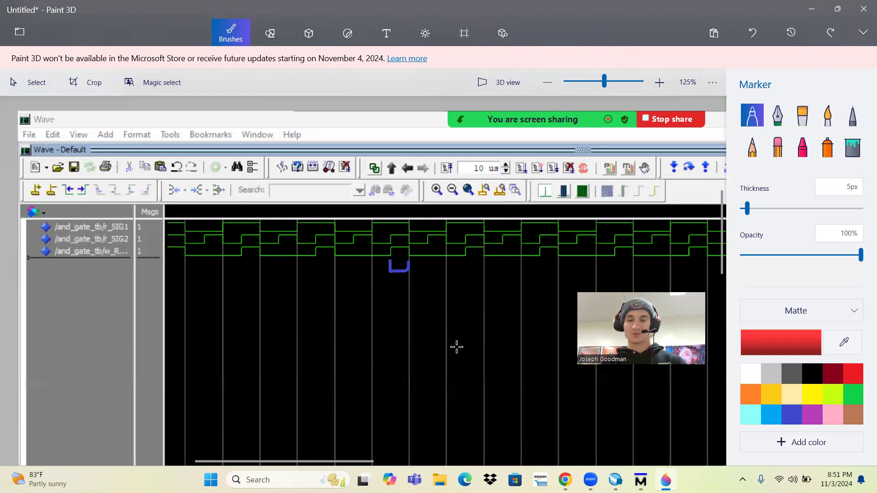
key(ctrl+y)
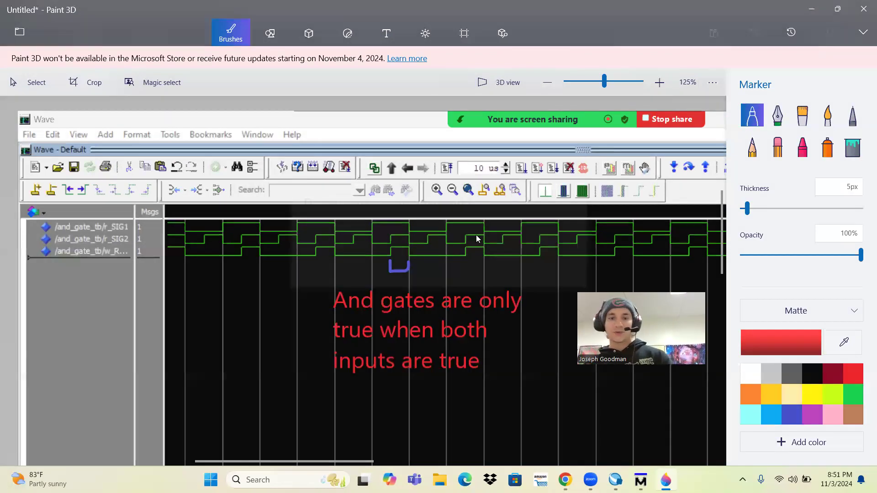
key(Return)
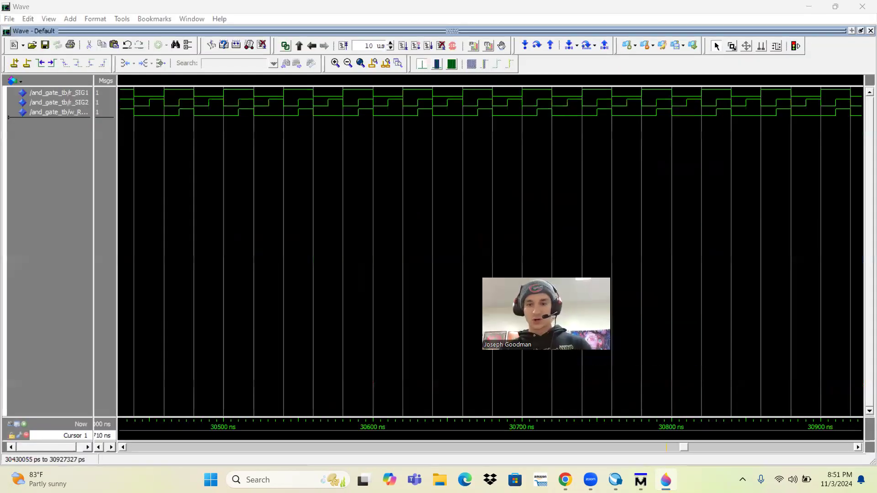